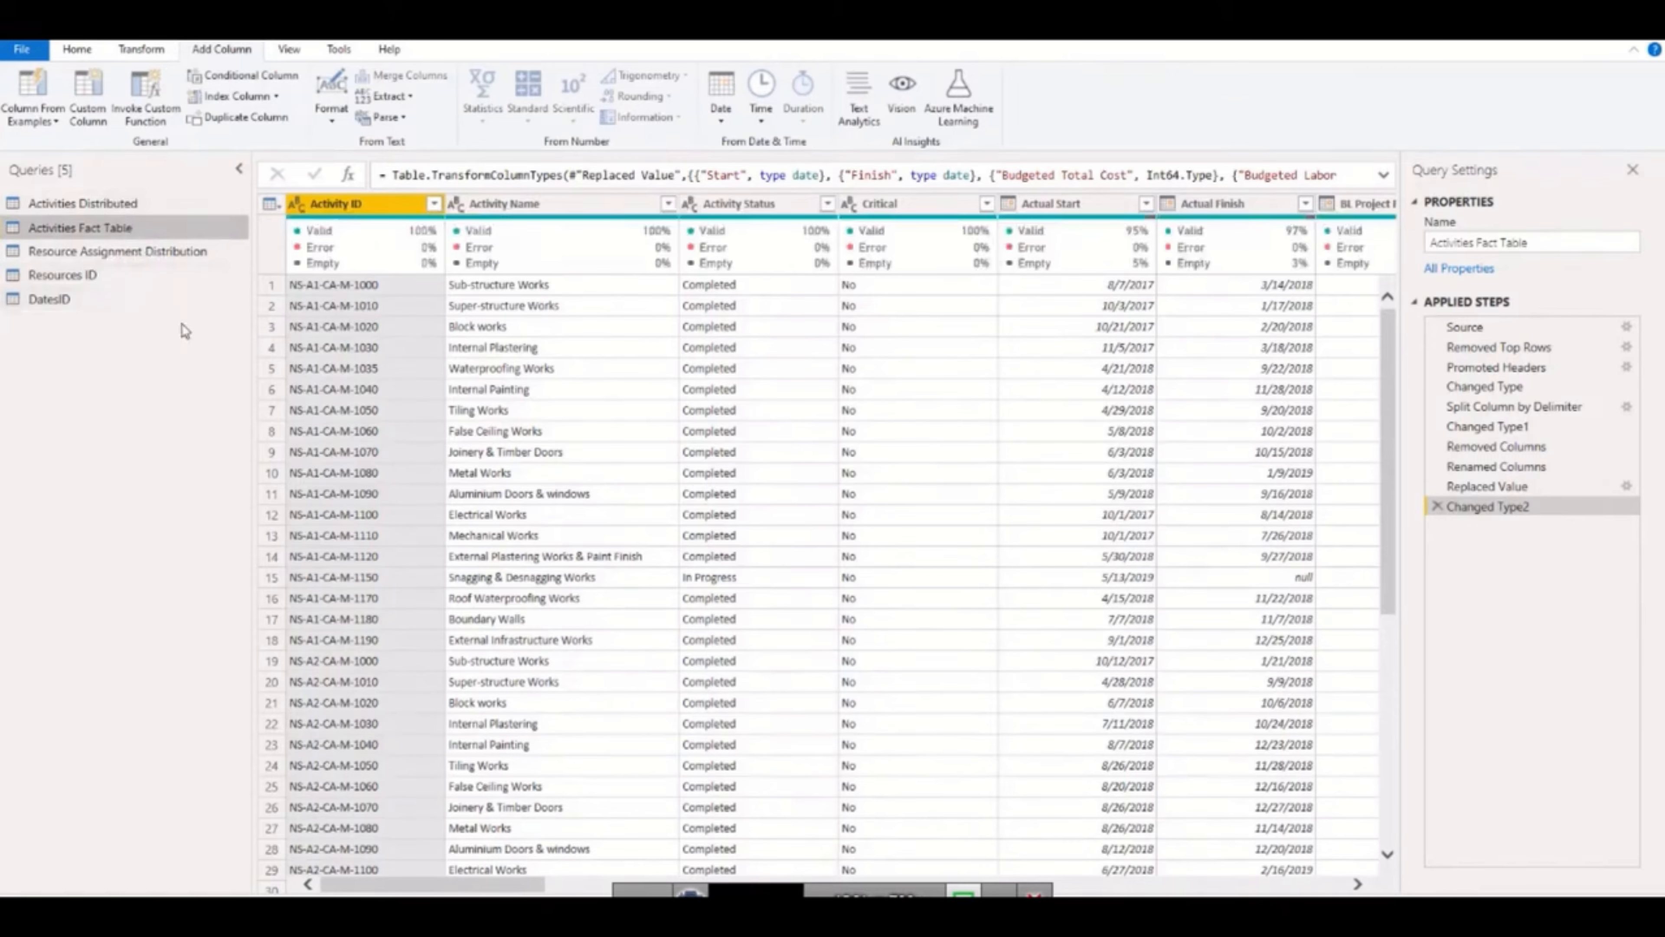
Examine the DatesID query and the distinct Spreadsheet Field values in the Activities Distributed query.
{"action": "left_click", "coordinate": [79, 300]}
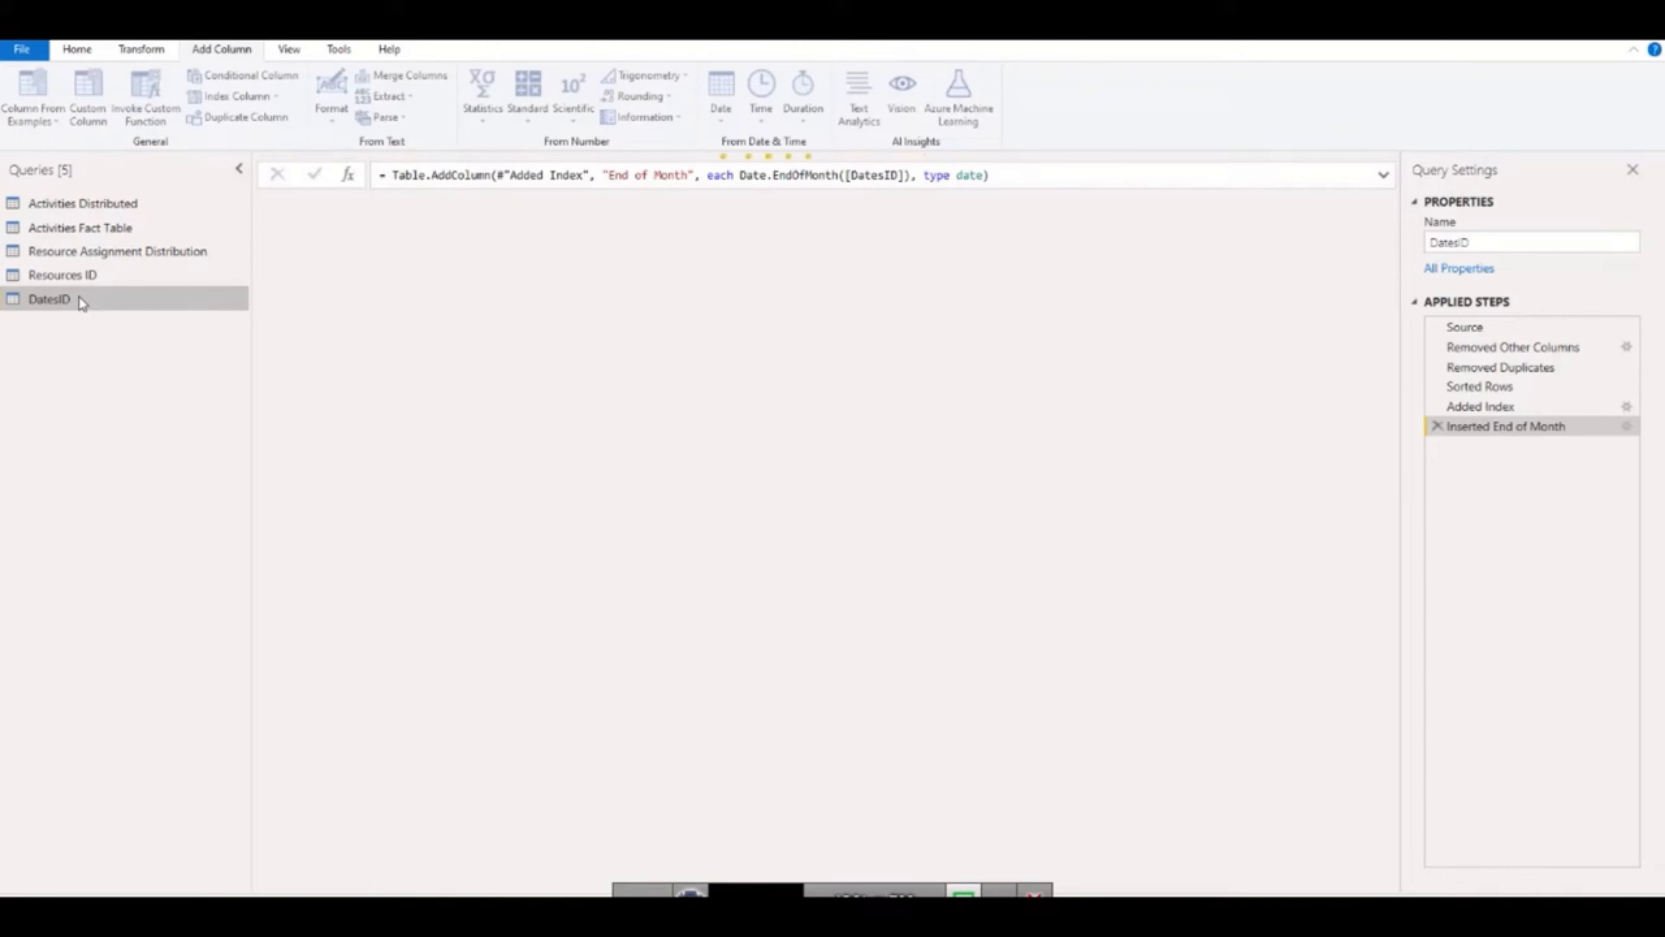
{"action": "left_click", "coordinate": [82, 205]}
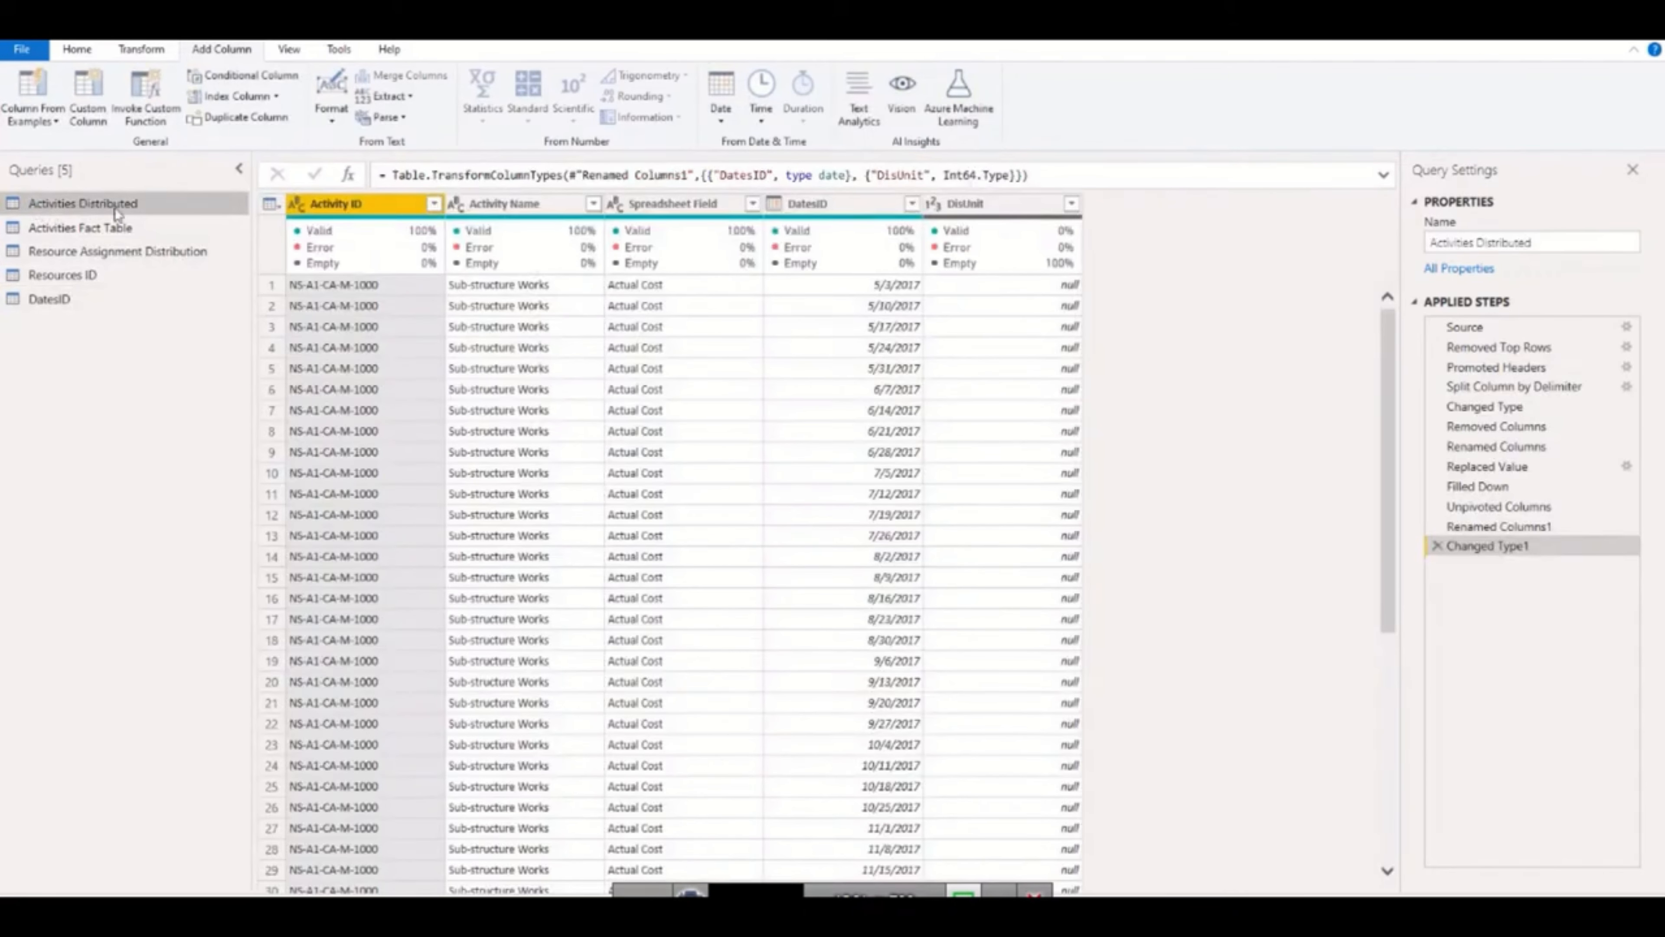
{"action": "left_click", "coordinate": [752, 203]}
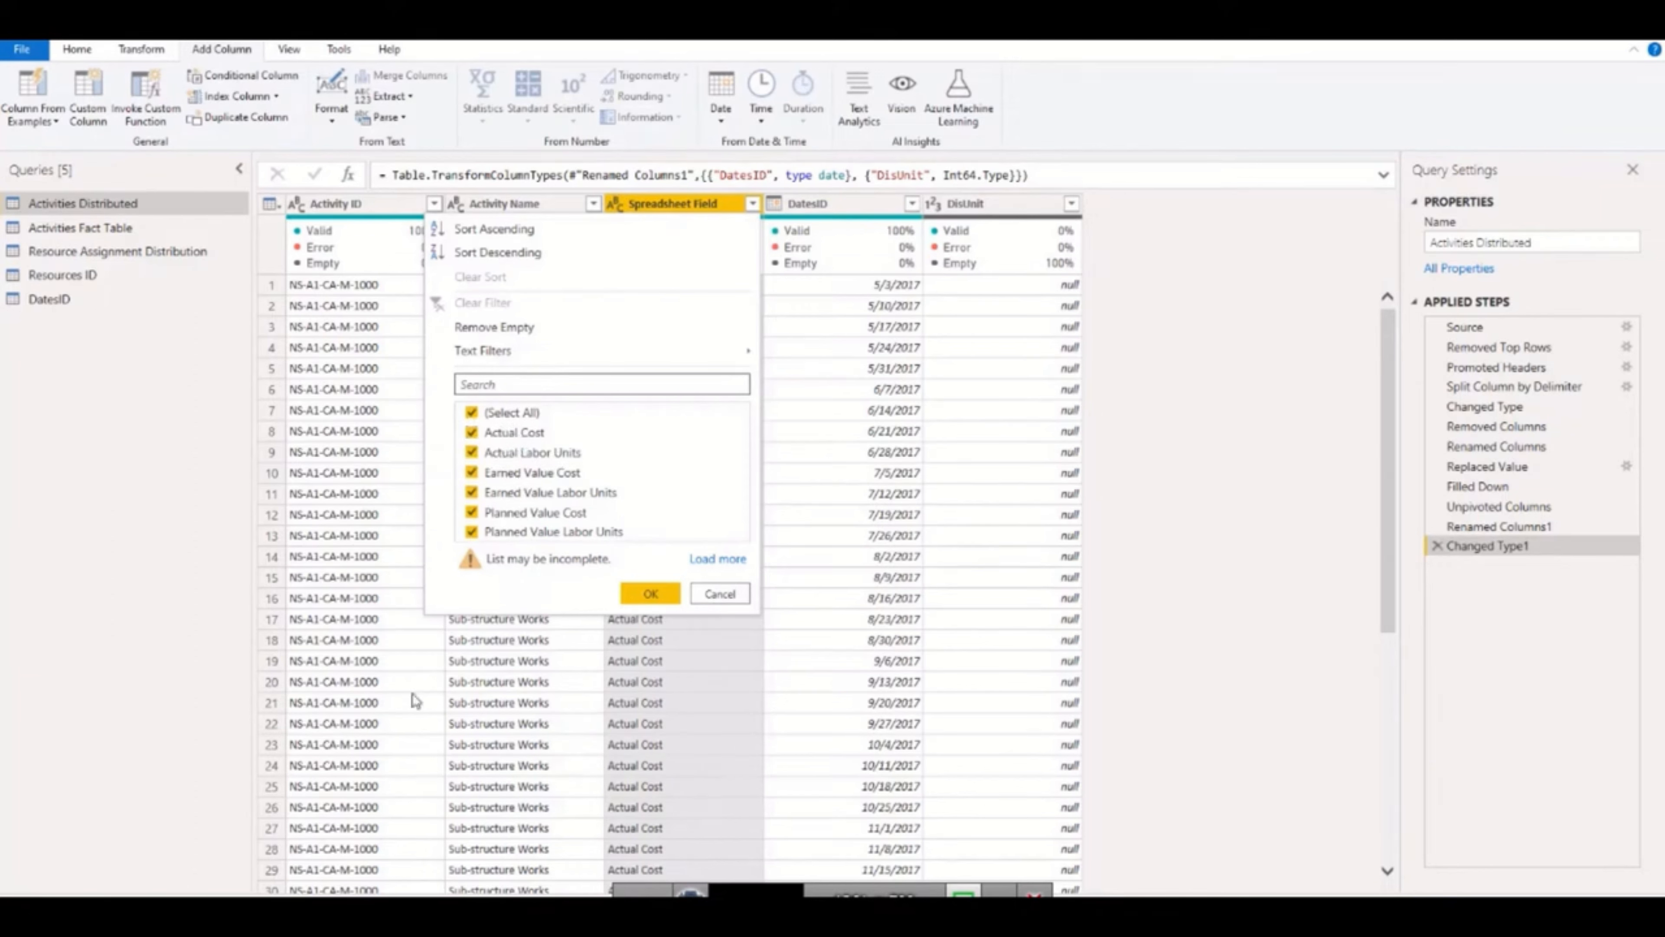
{"action": "left_click", "coordinate": [715, 596]}
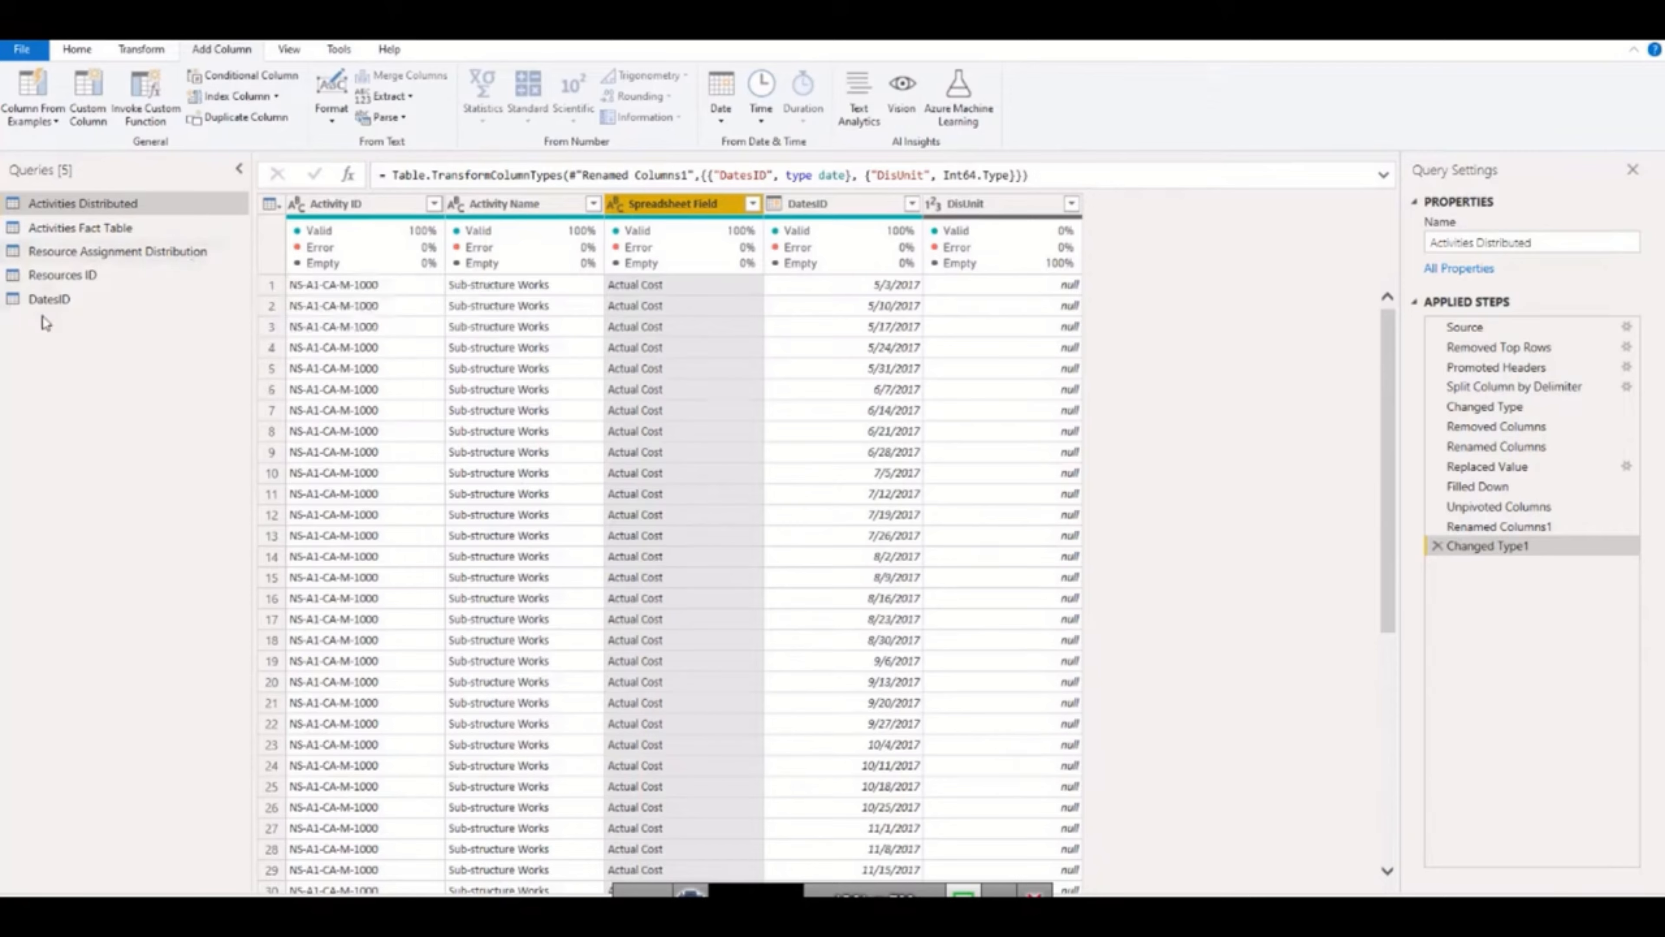
Create a reference query from Activities Distributed and open it after checking the source query.
{"action": "right_click", "coordinate": [121, 207]}
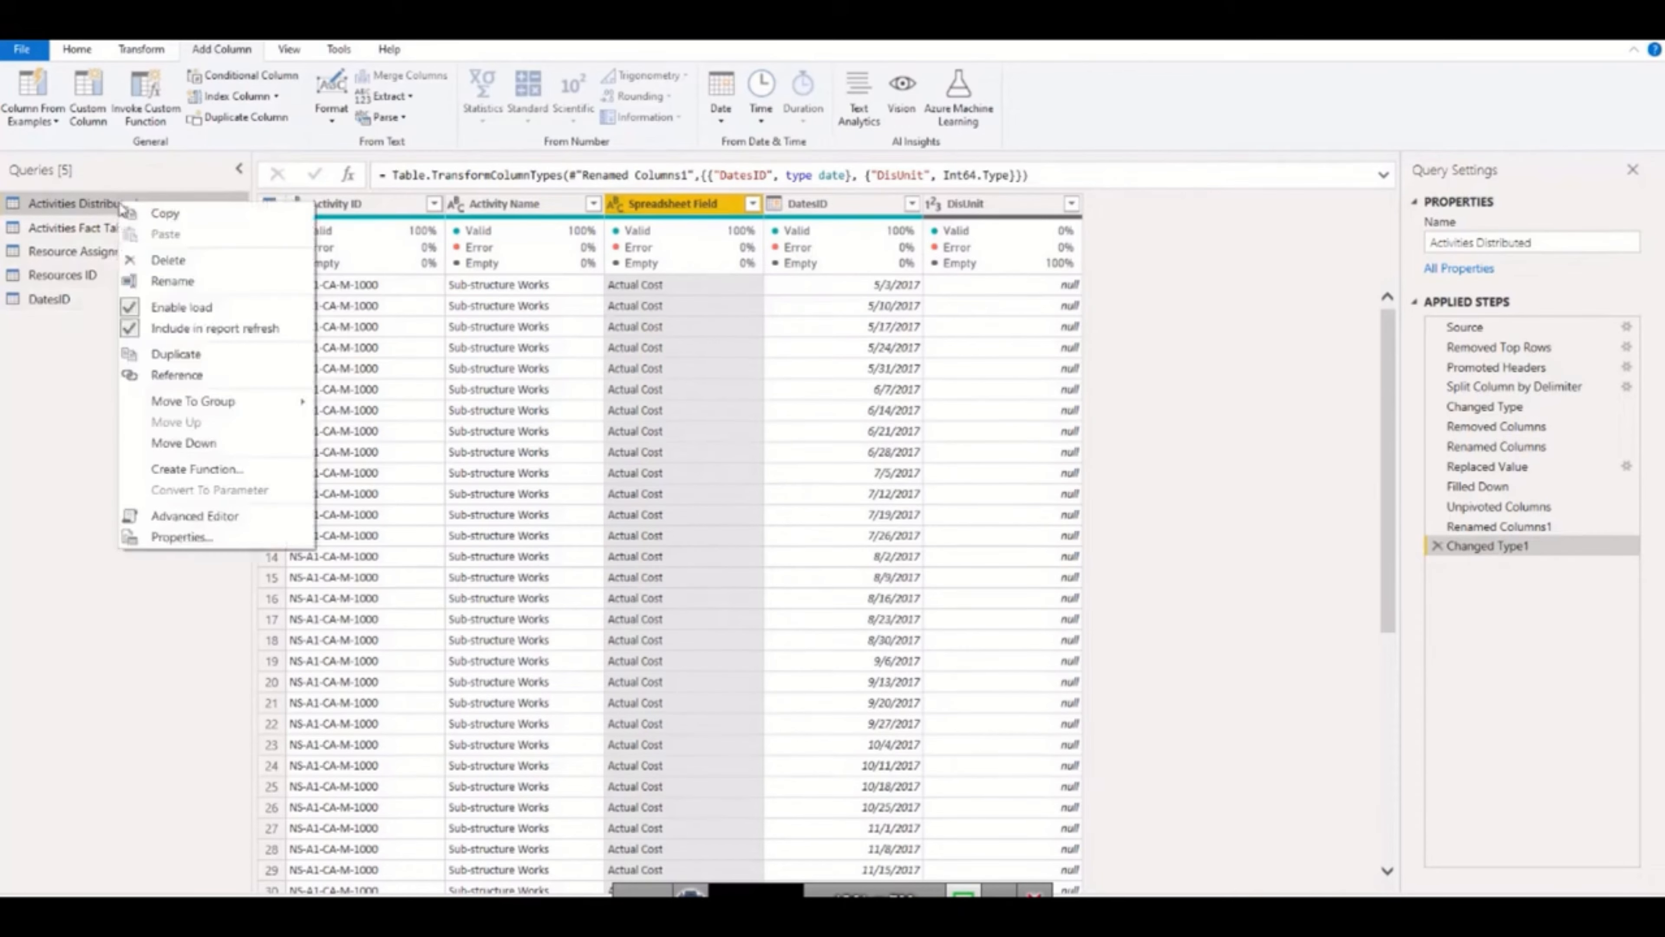
{"action": "left_click", "coordinate": [178, 376]}
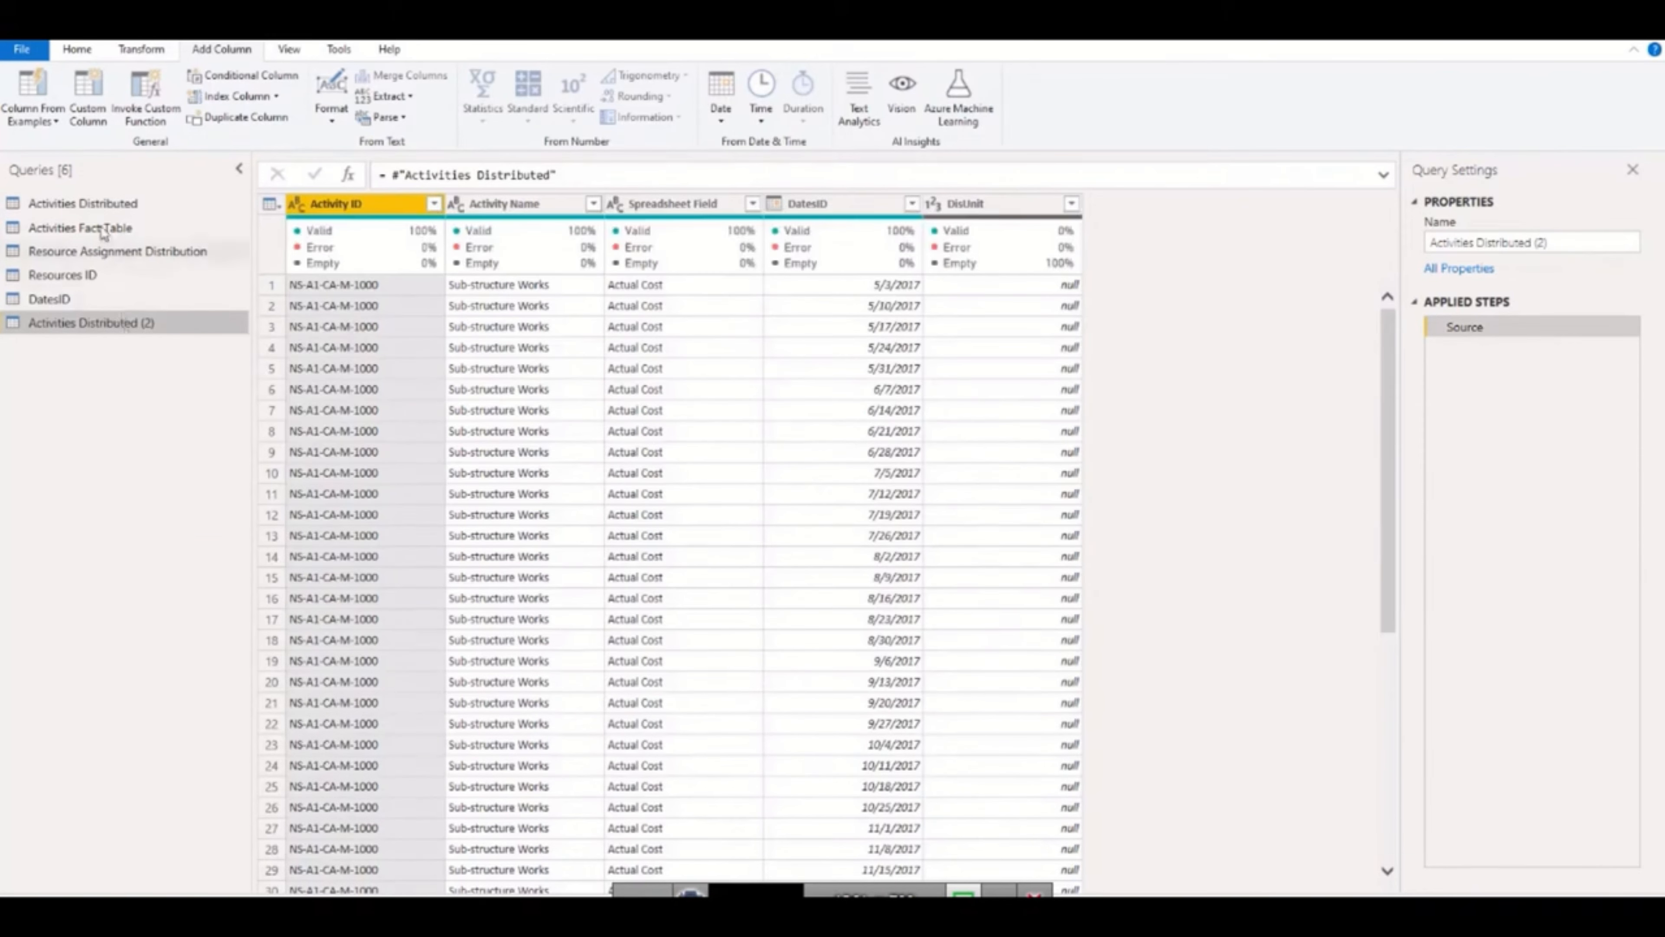
{"action": "left_click", "coordinate": [100, 208]}
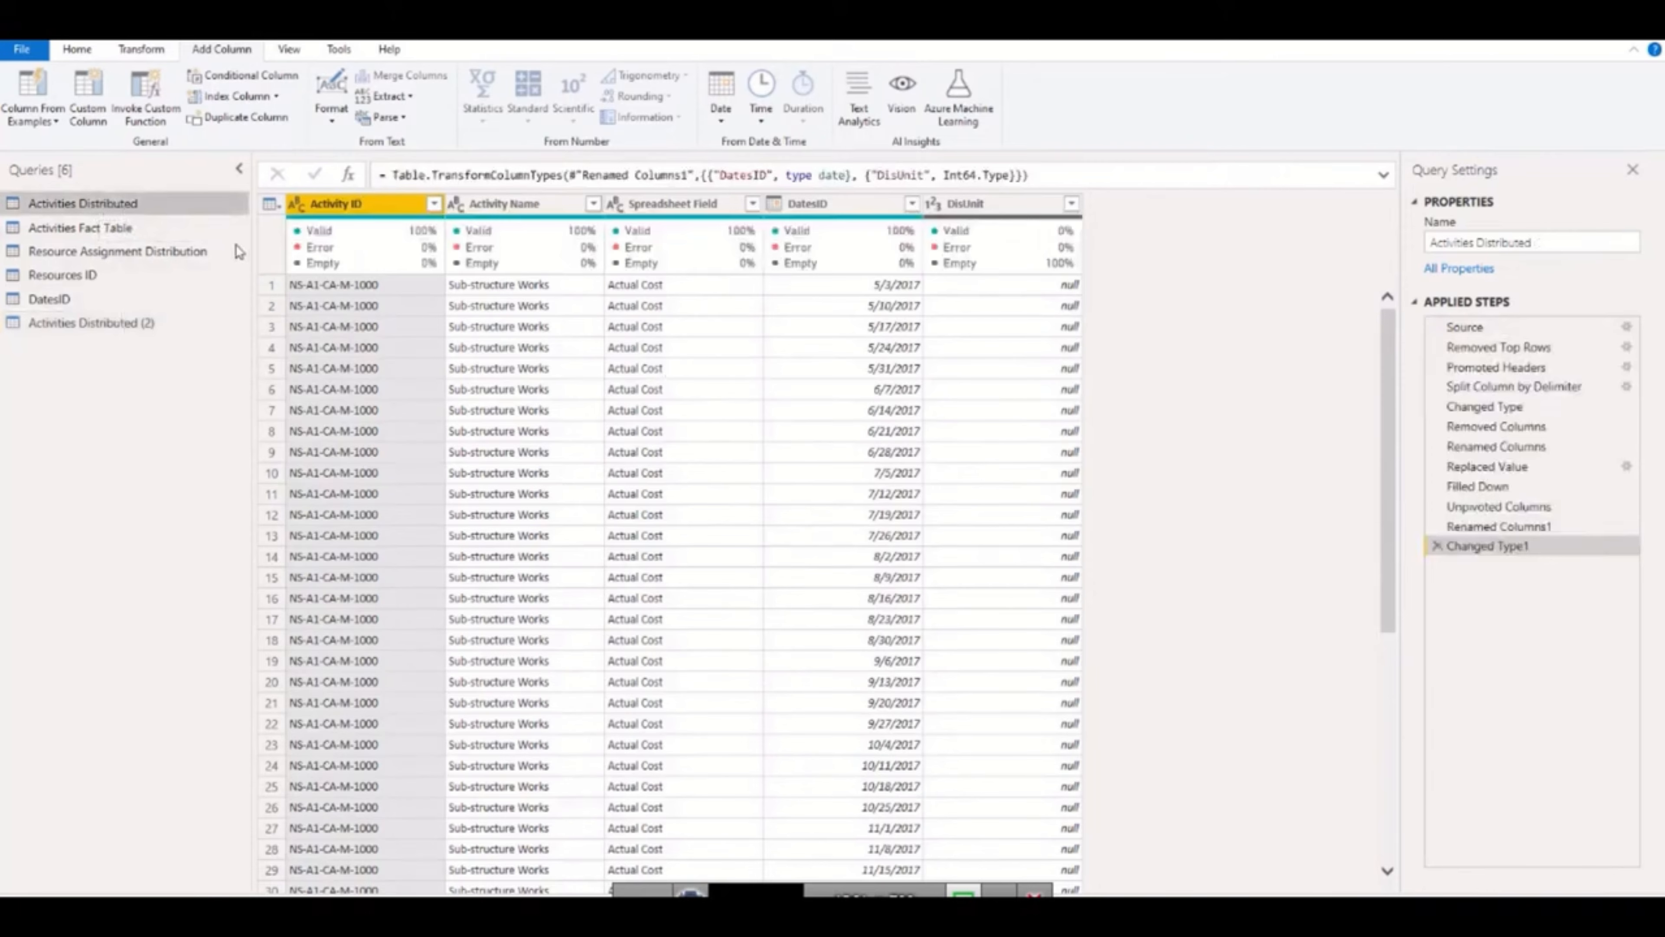
{"action": "left_click", "coordinate": [75, 324]}
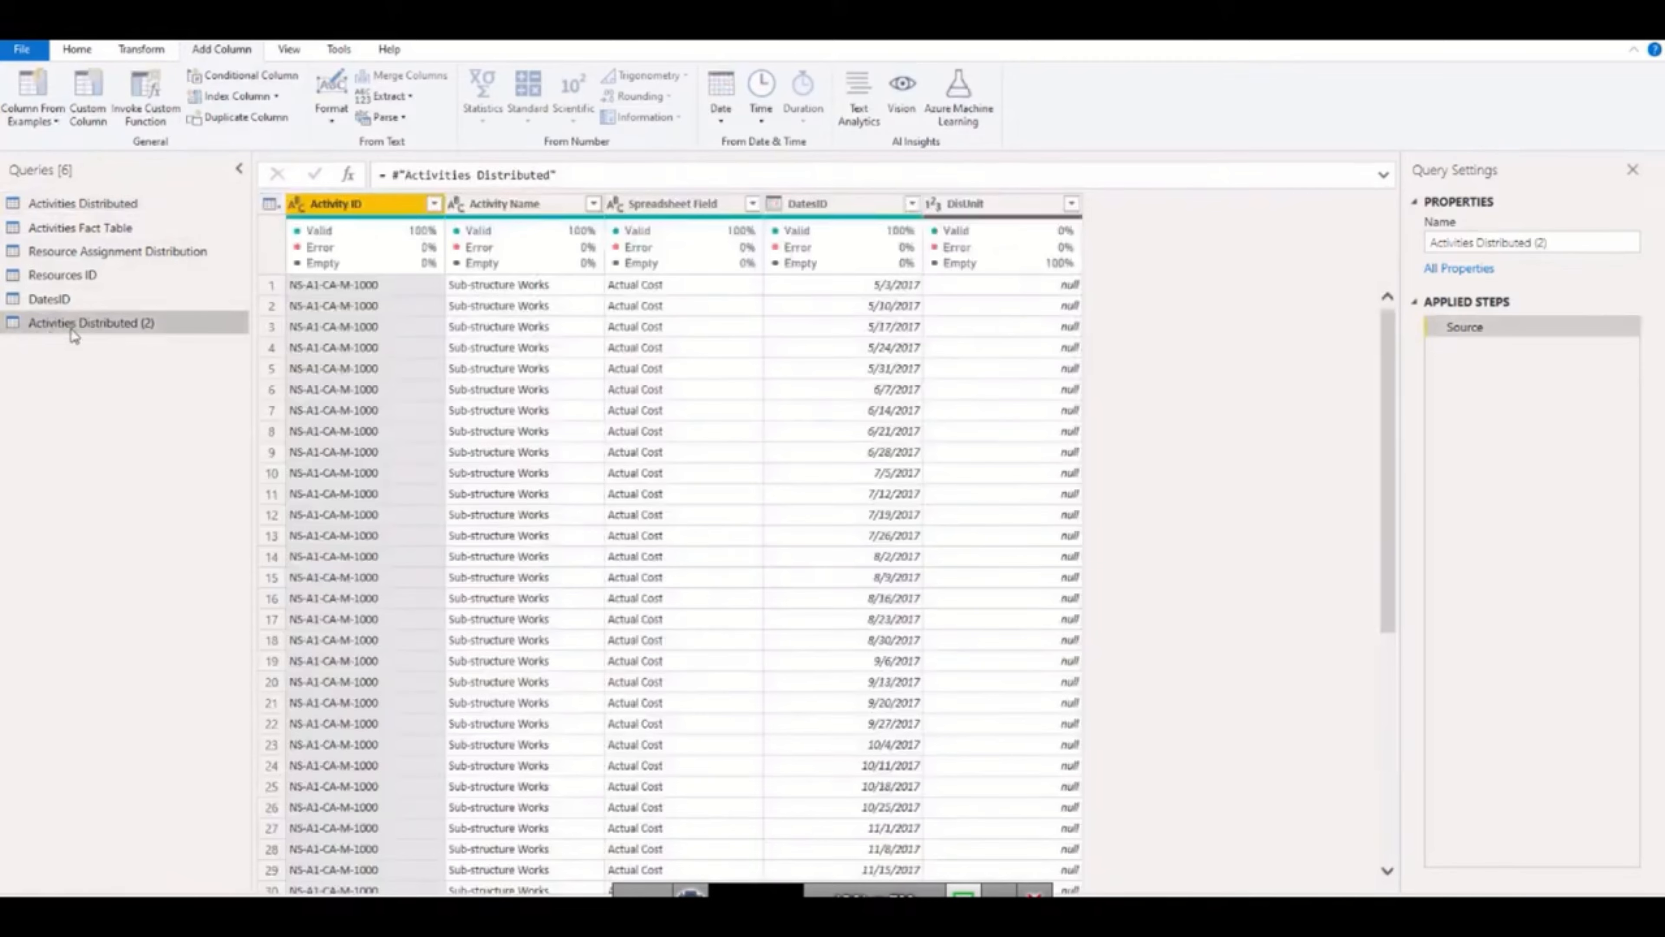
Filter the Spreadsheet Field column of the new reference query to Actual Cost only.
{"action": "left_click", "coordinate": [752, 204]}
{"action": "left_click", "coordinate": [513, 415]}
{"action": "left_click", "coordinate": [513, 431]}
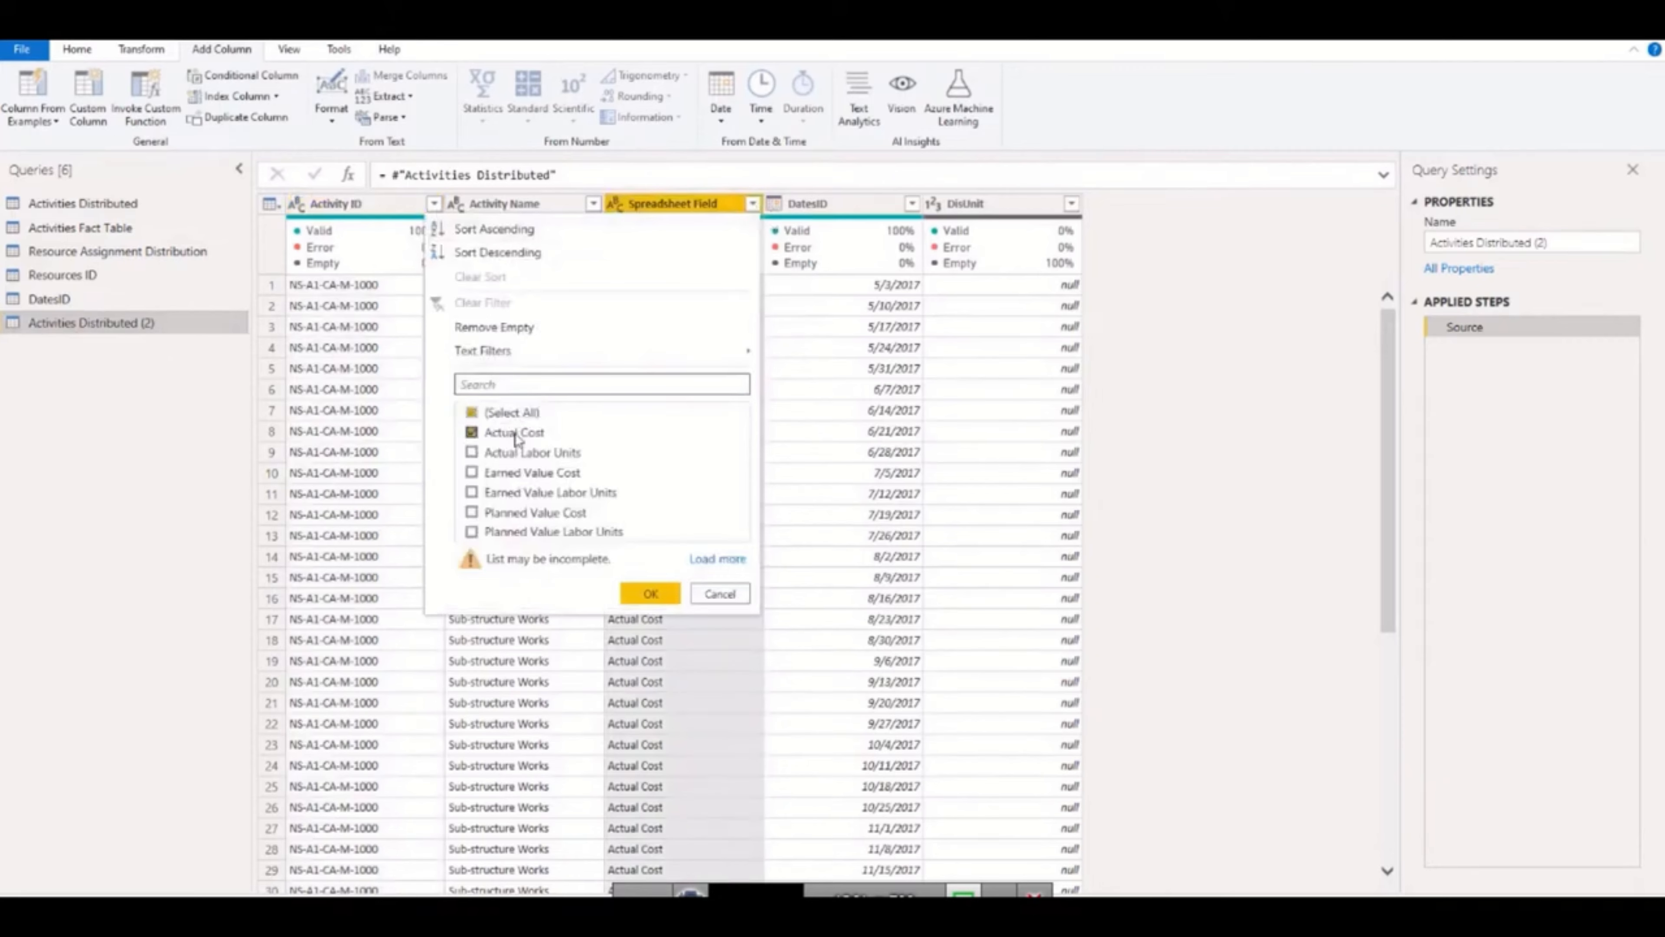
{"action": "left_click", "coordinate": [639, 594]}
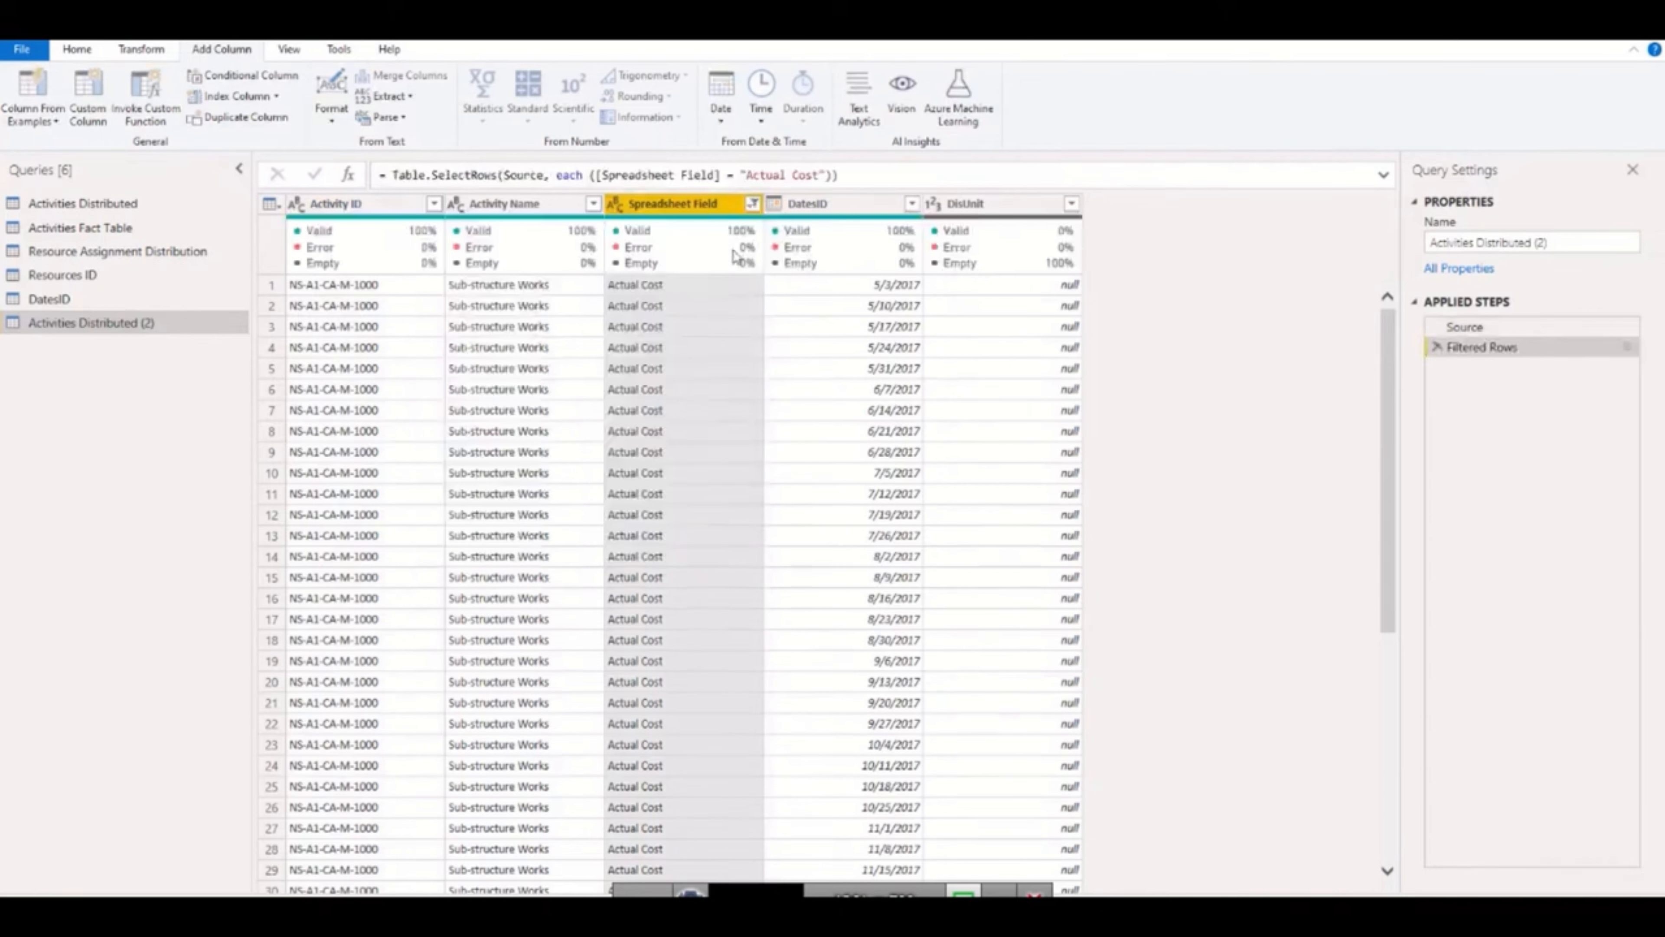
{"action": "left_click", "coordinate": [752, 204]}
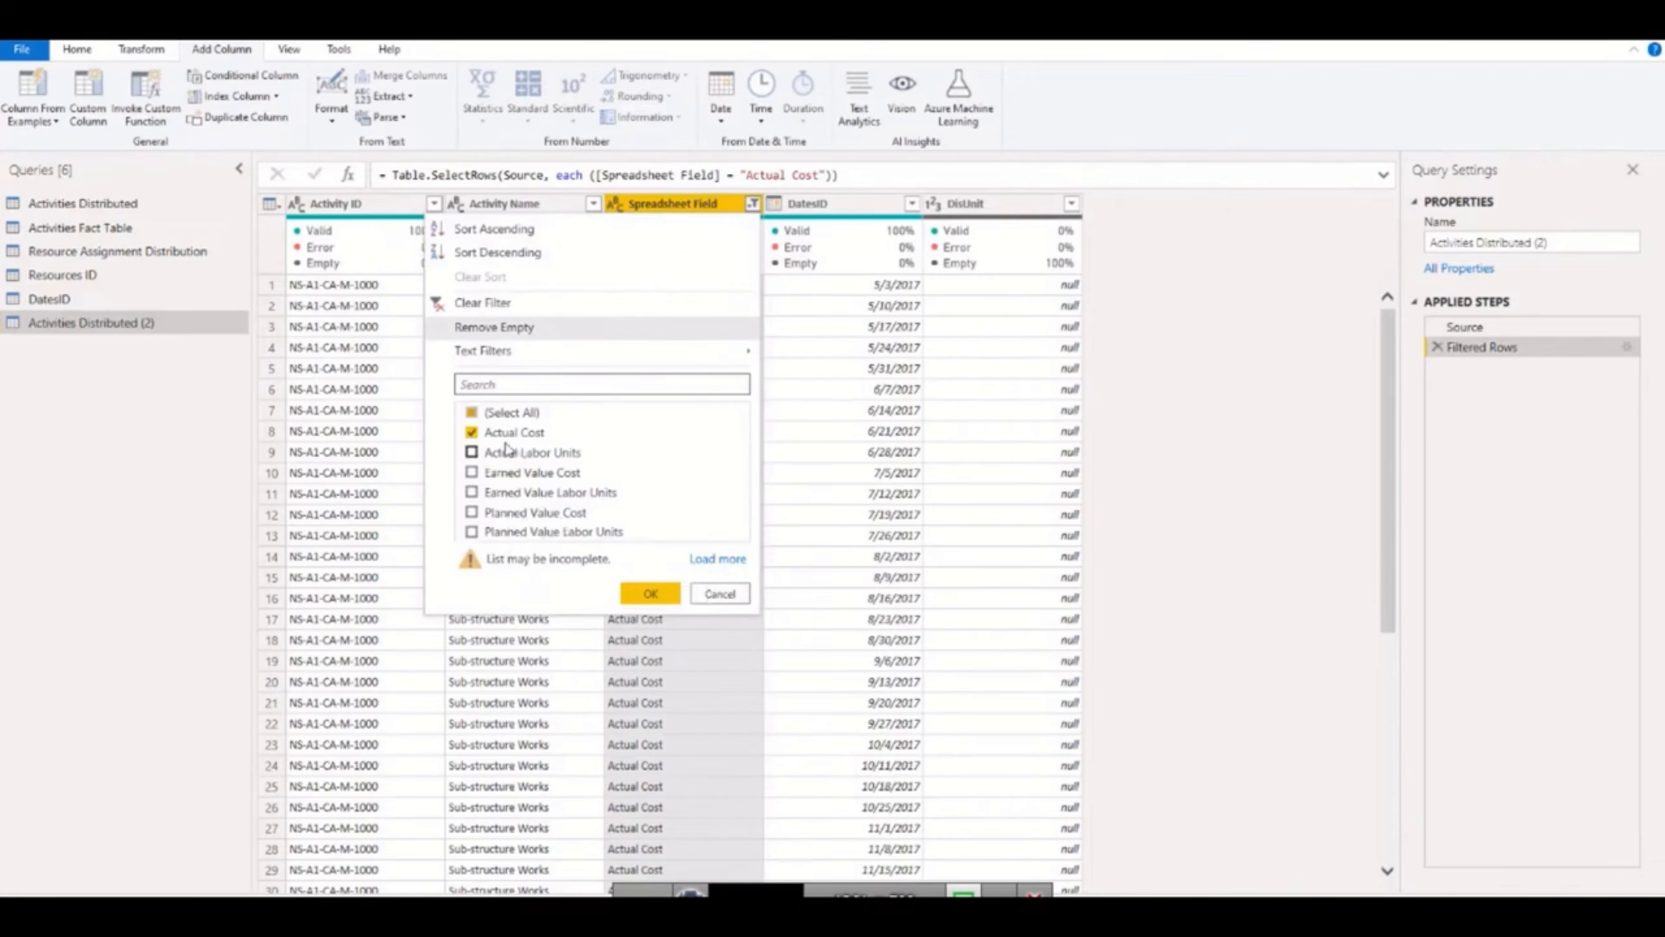
{"action": "left_click", "coordinate": [719, 594]}
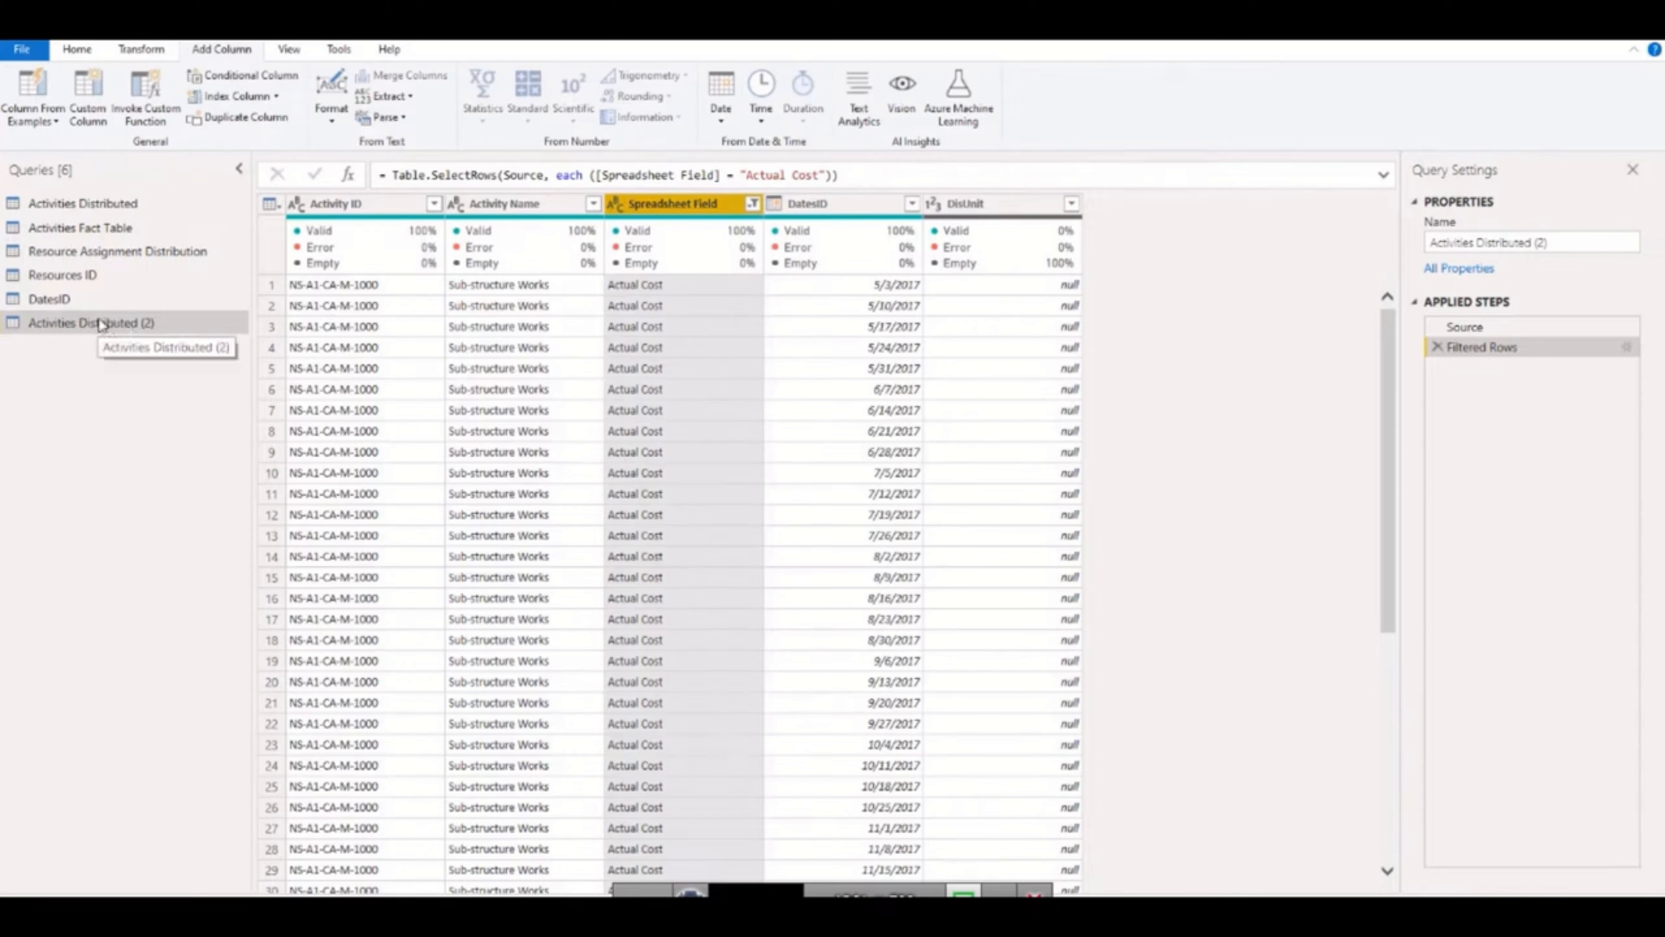
Rename the query filtered to Actual Cost as ACDis.
{"action": "double_click", "coordinate": [175, 324]}
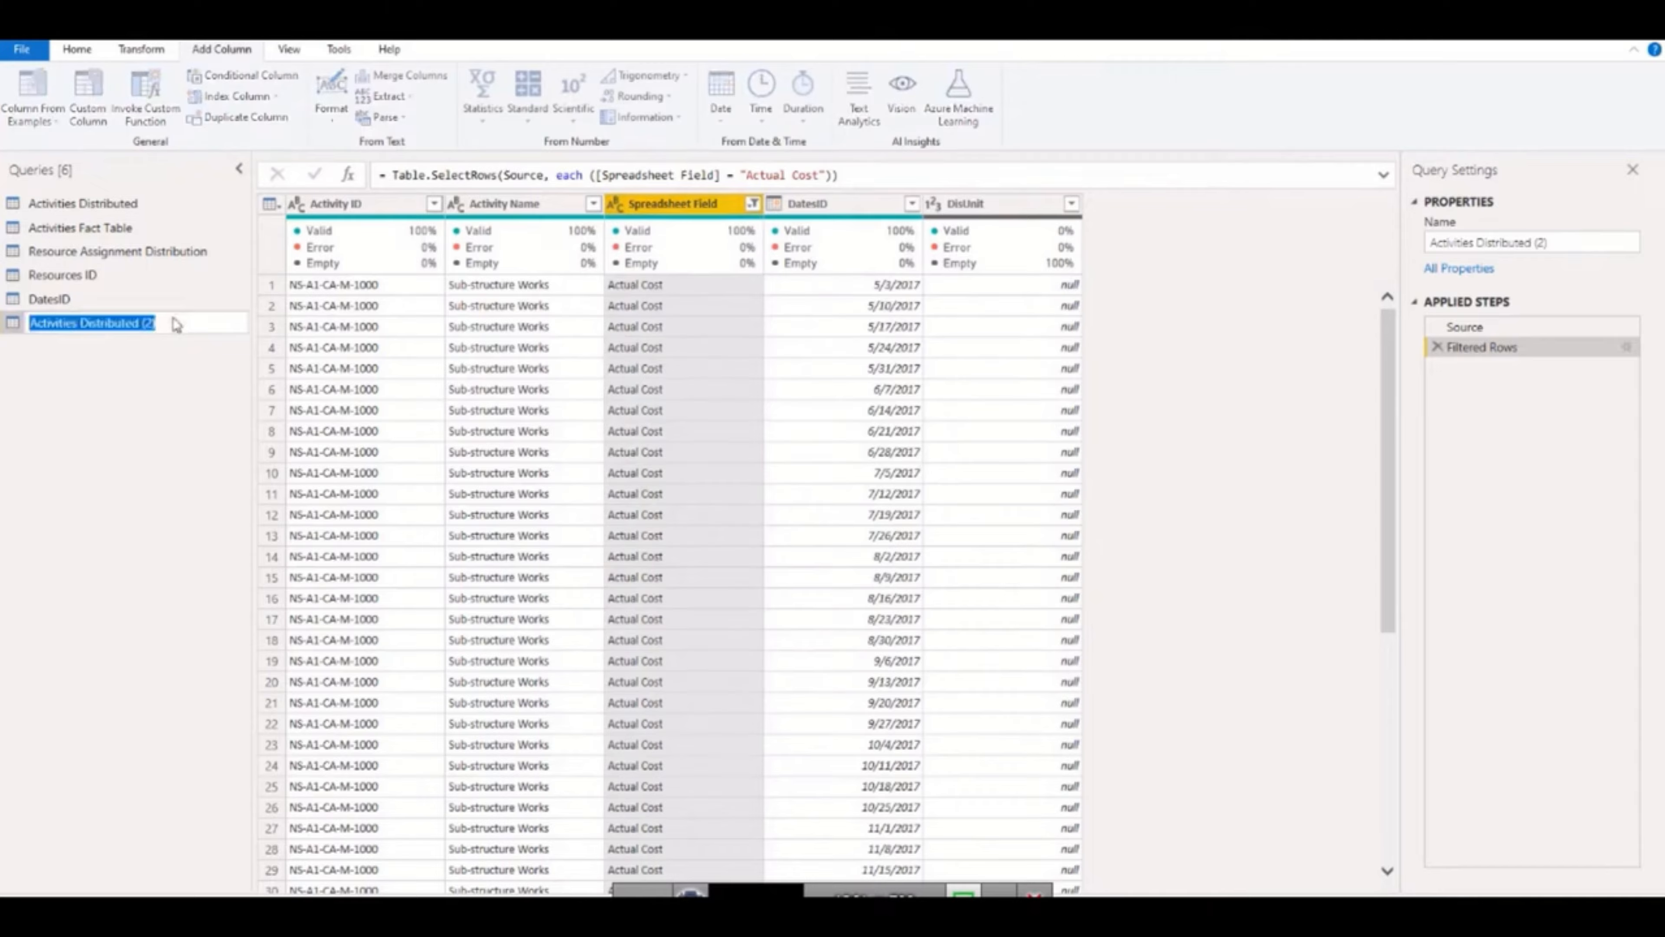
{"action": "type", "text": "ACDis"}
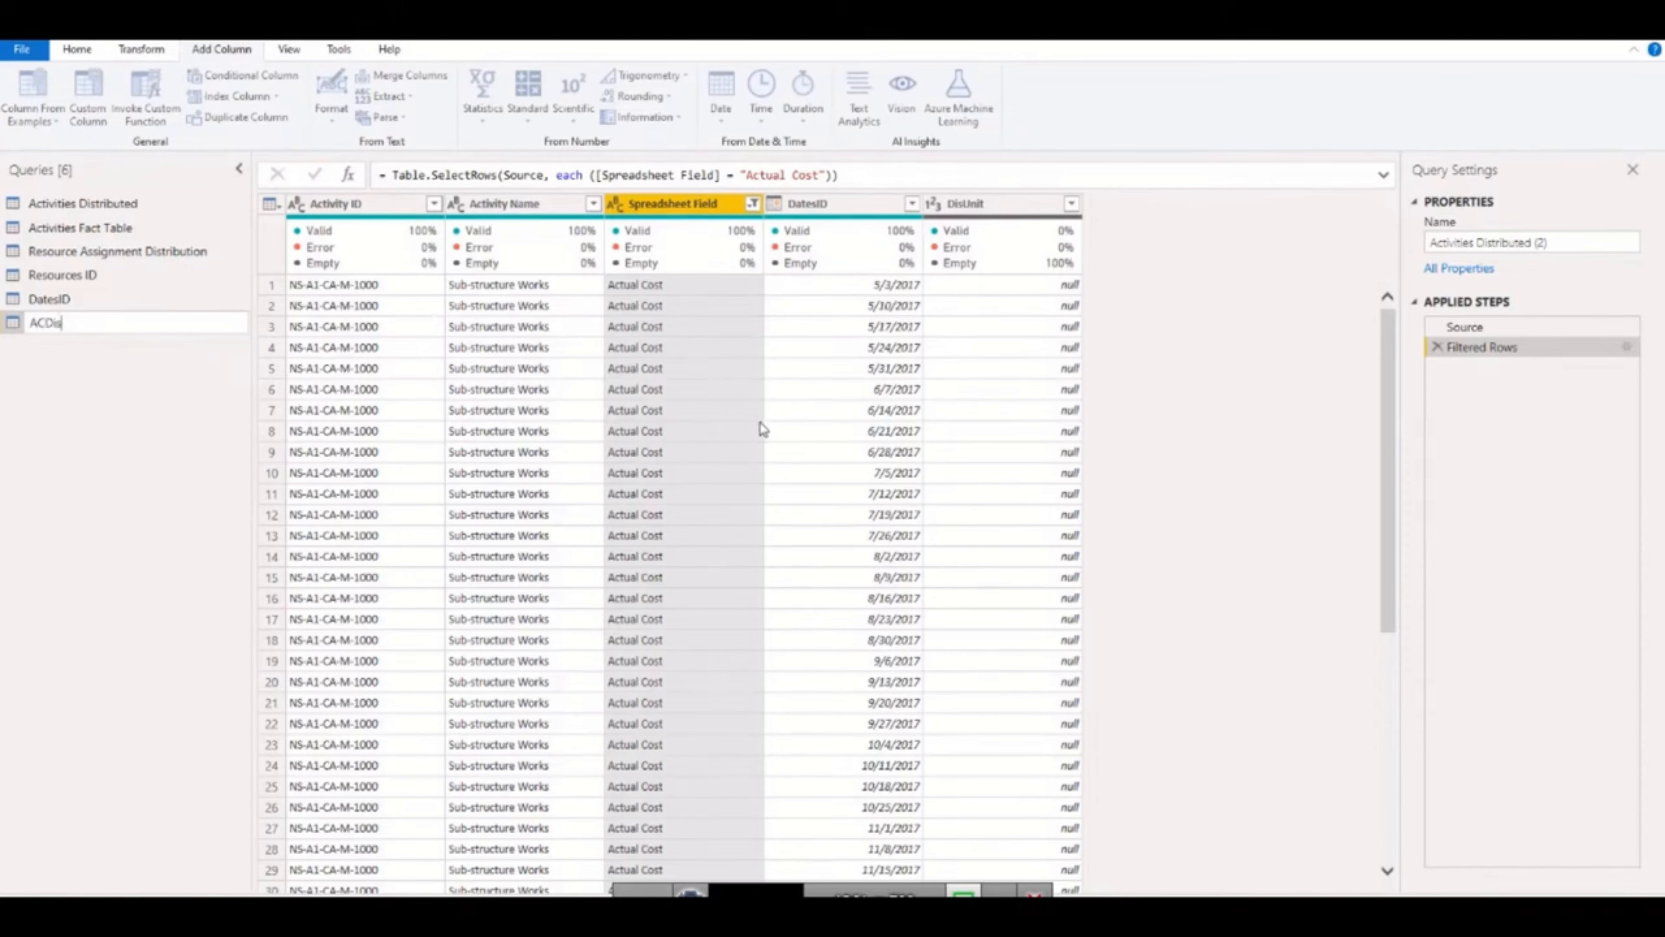
{"action": "left_click", "coordinate": [23, 358]}
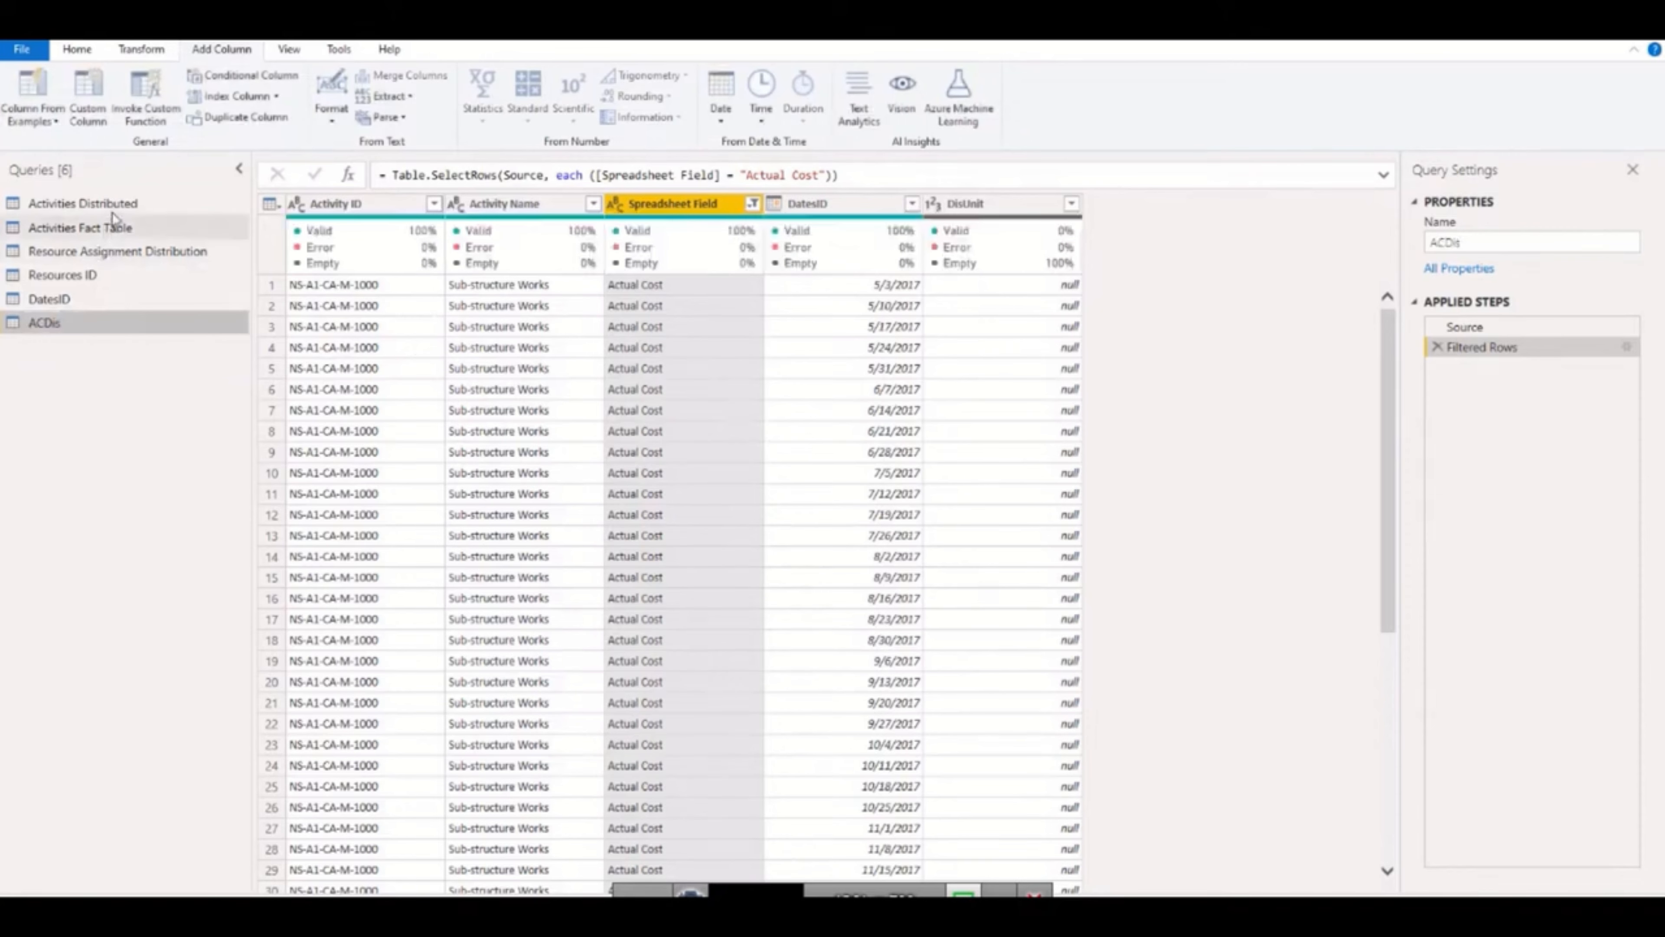
Create five more reference queries from the Activities Distributed query.
{"action": "left_click", "coordinate": [116, 202]}
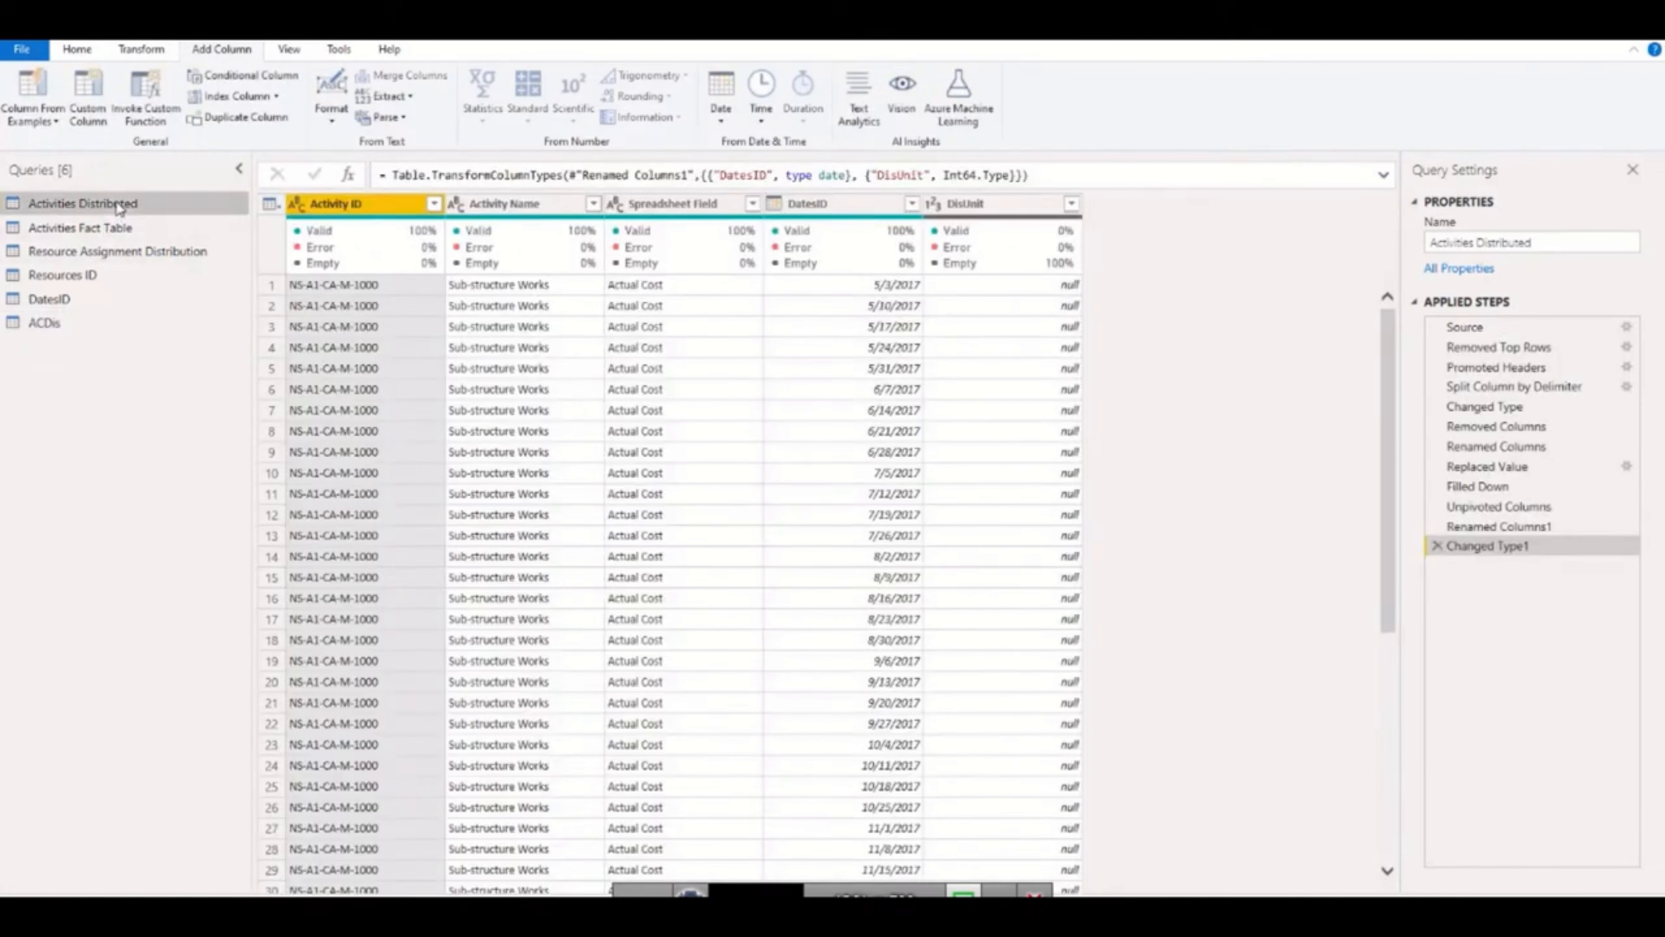
{"action": "right_click", "coordinate": [116, 202]}
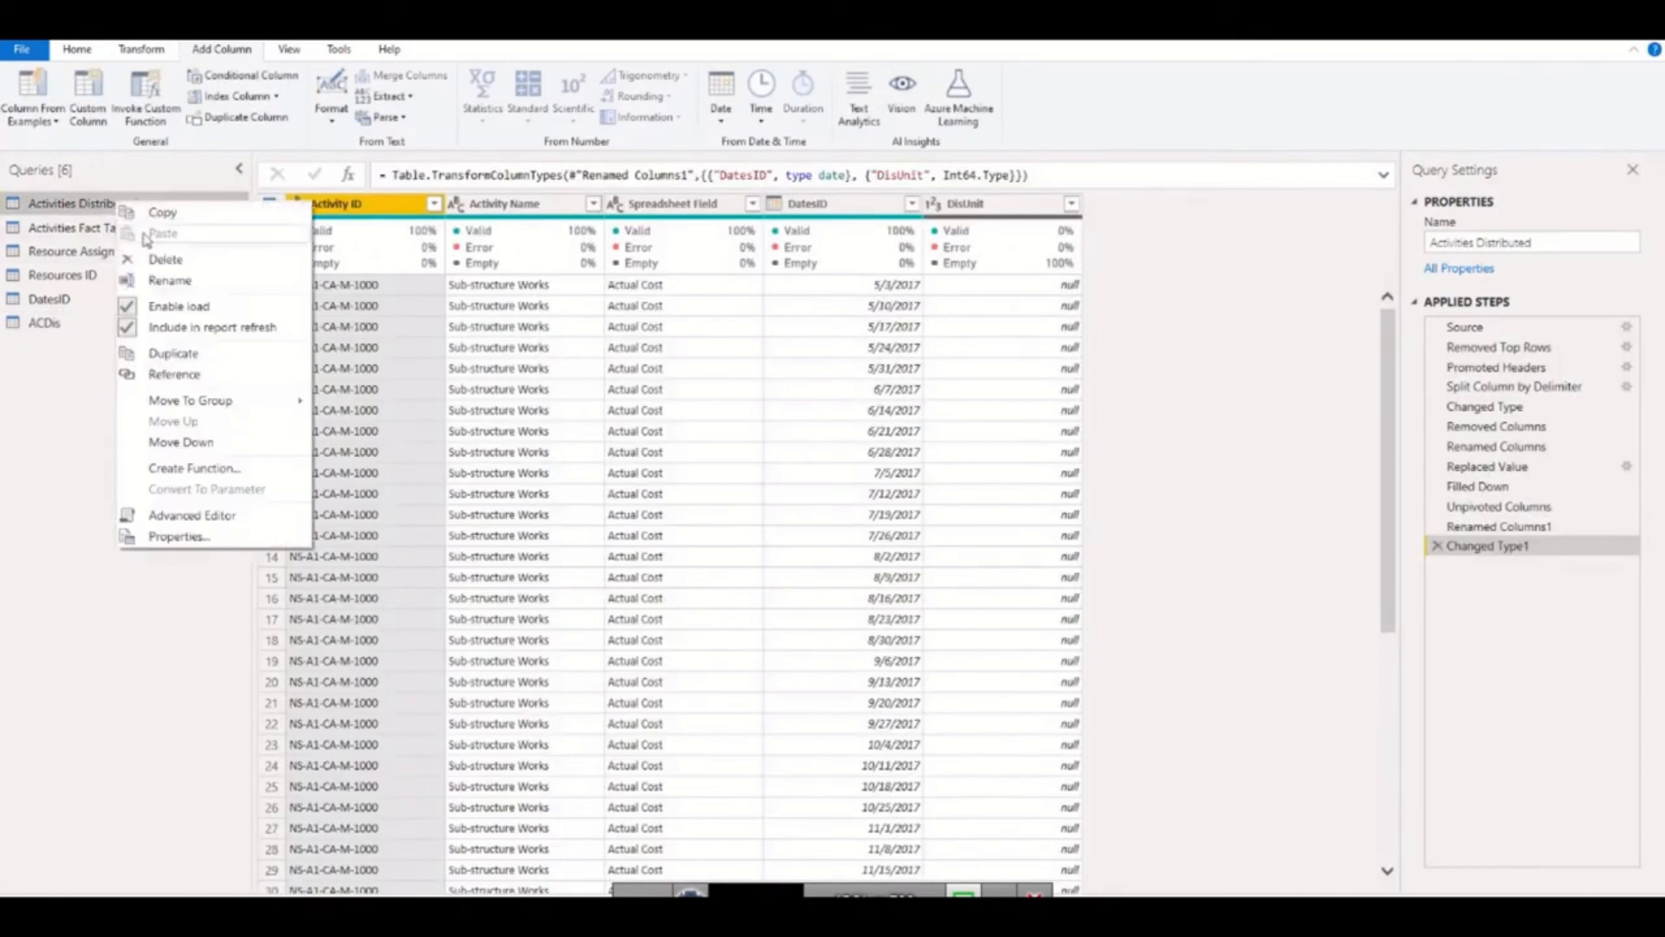
{"action": "left_click", "coordinate": [174, 374]}
{"action": "right_click", "coordinate": [108, 203]}
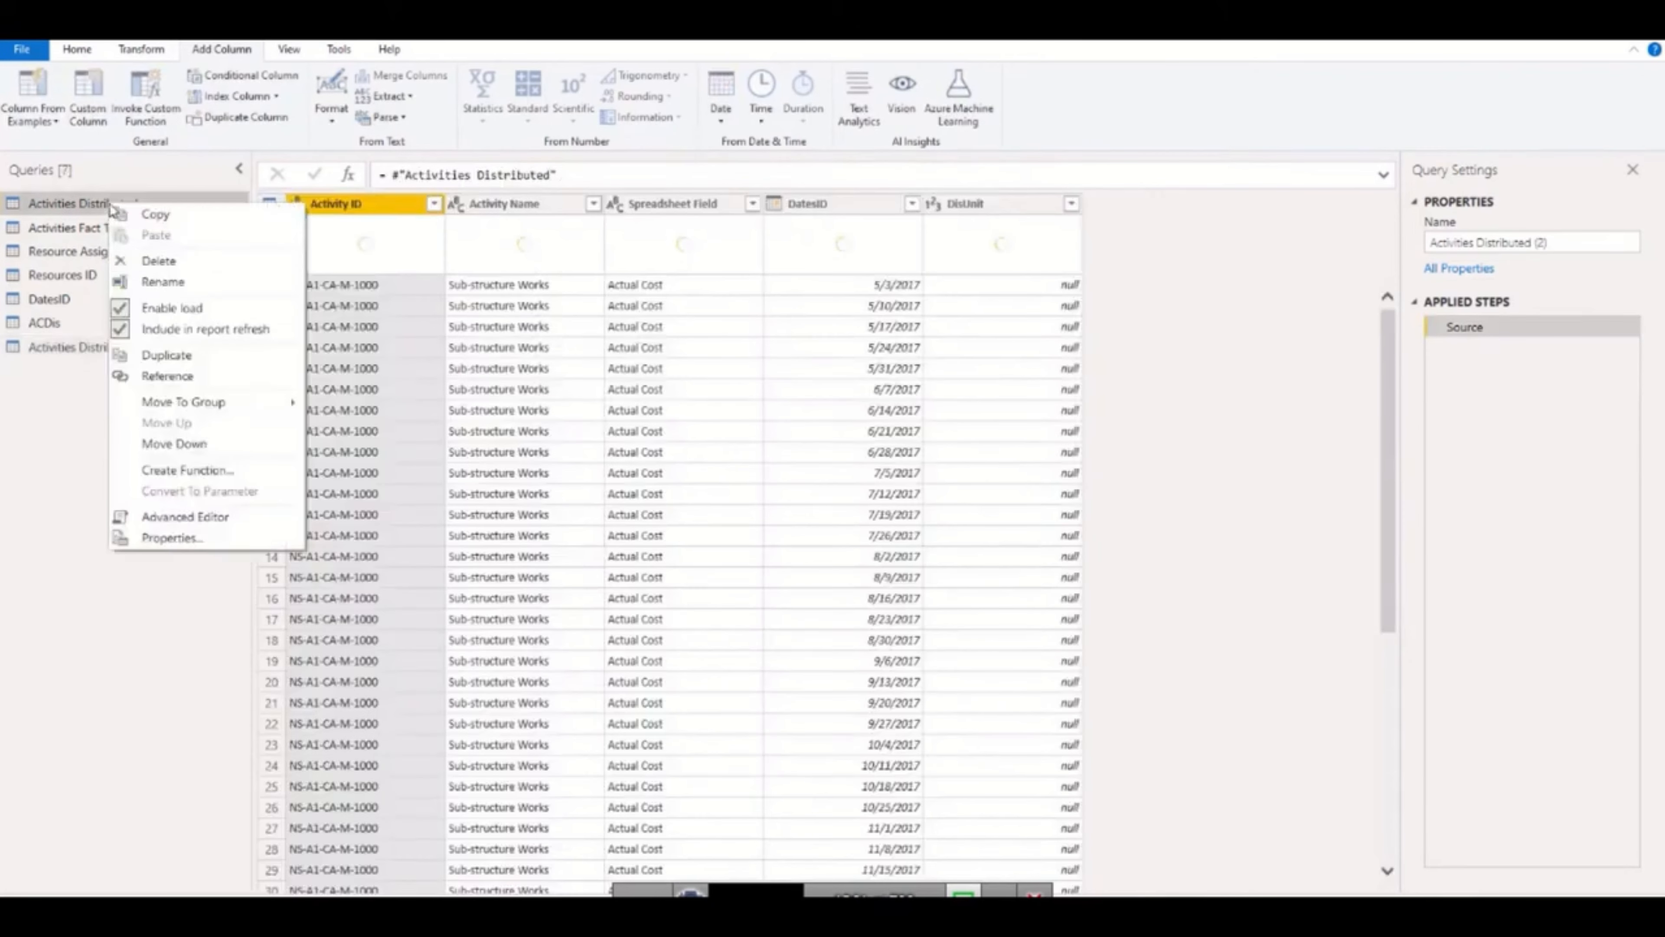
{"action": "left_click", "coordinate": [174, 373]}
{"action": "right_click", "coordinate": [126, 204]}
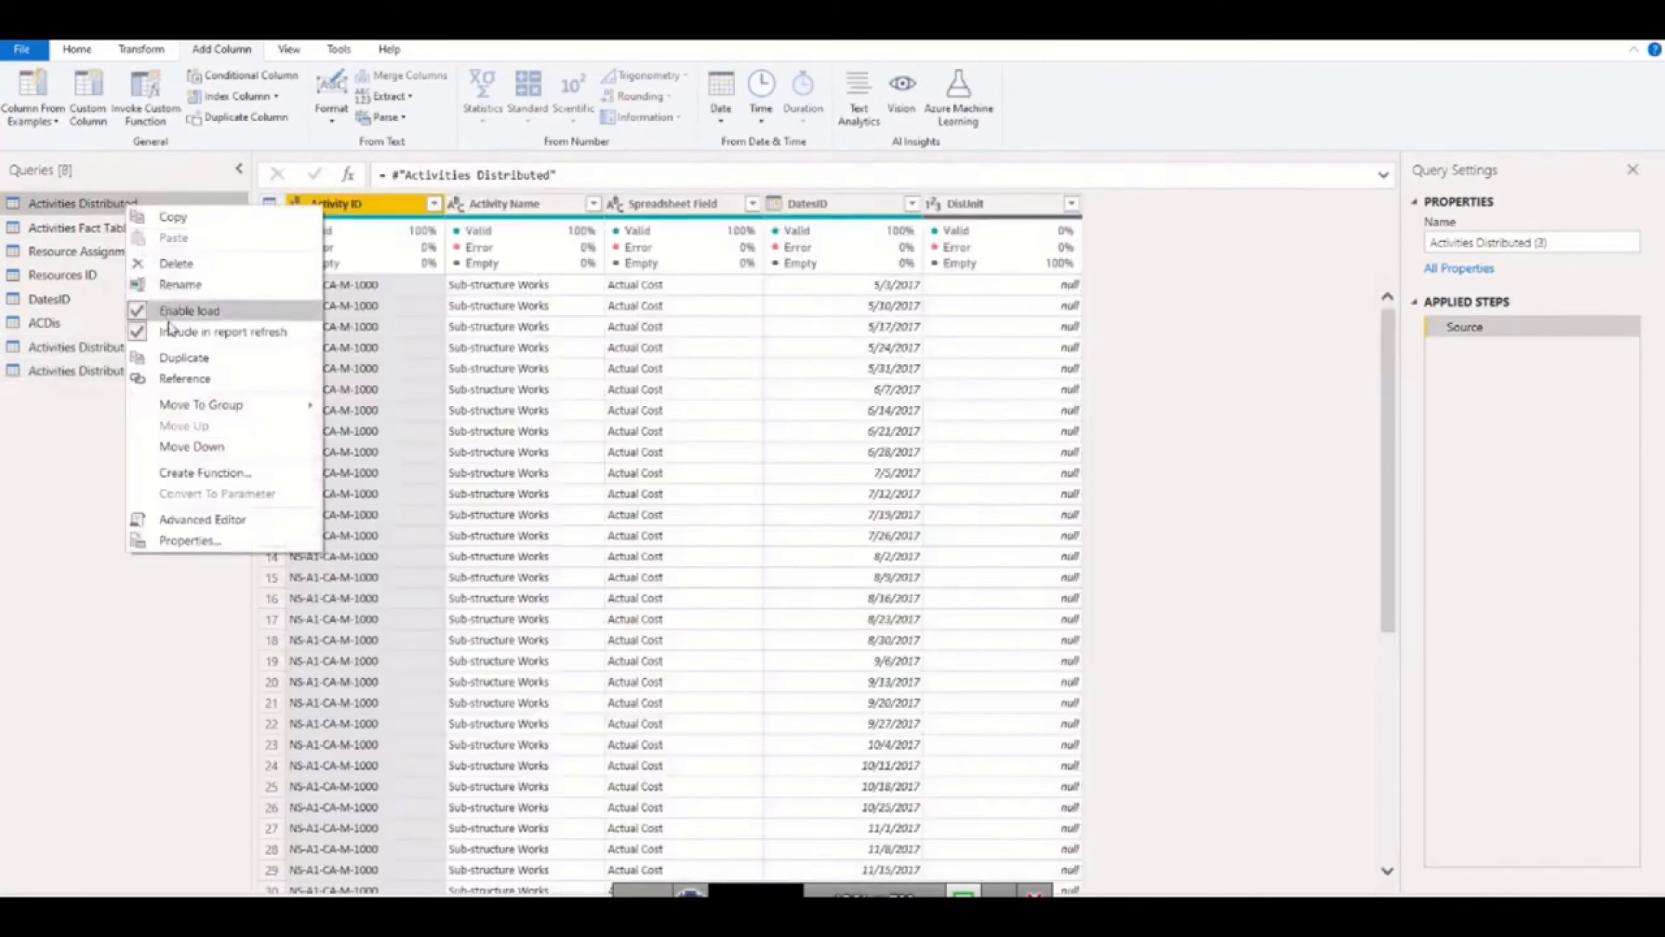
{"action": "left_click", "coordinate": [174, 373]}
{"action": "right_click", "coordinate": [118, 206]}
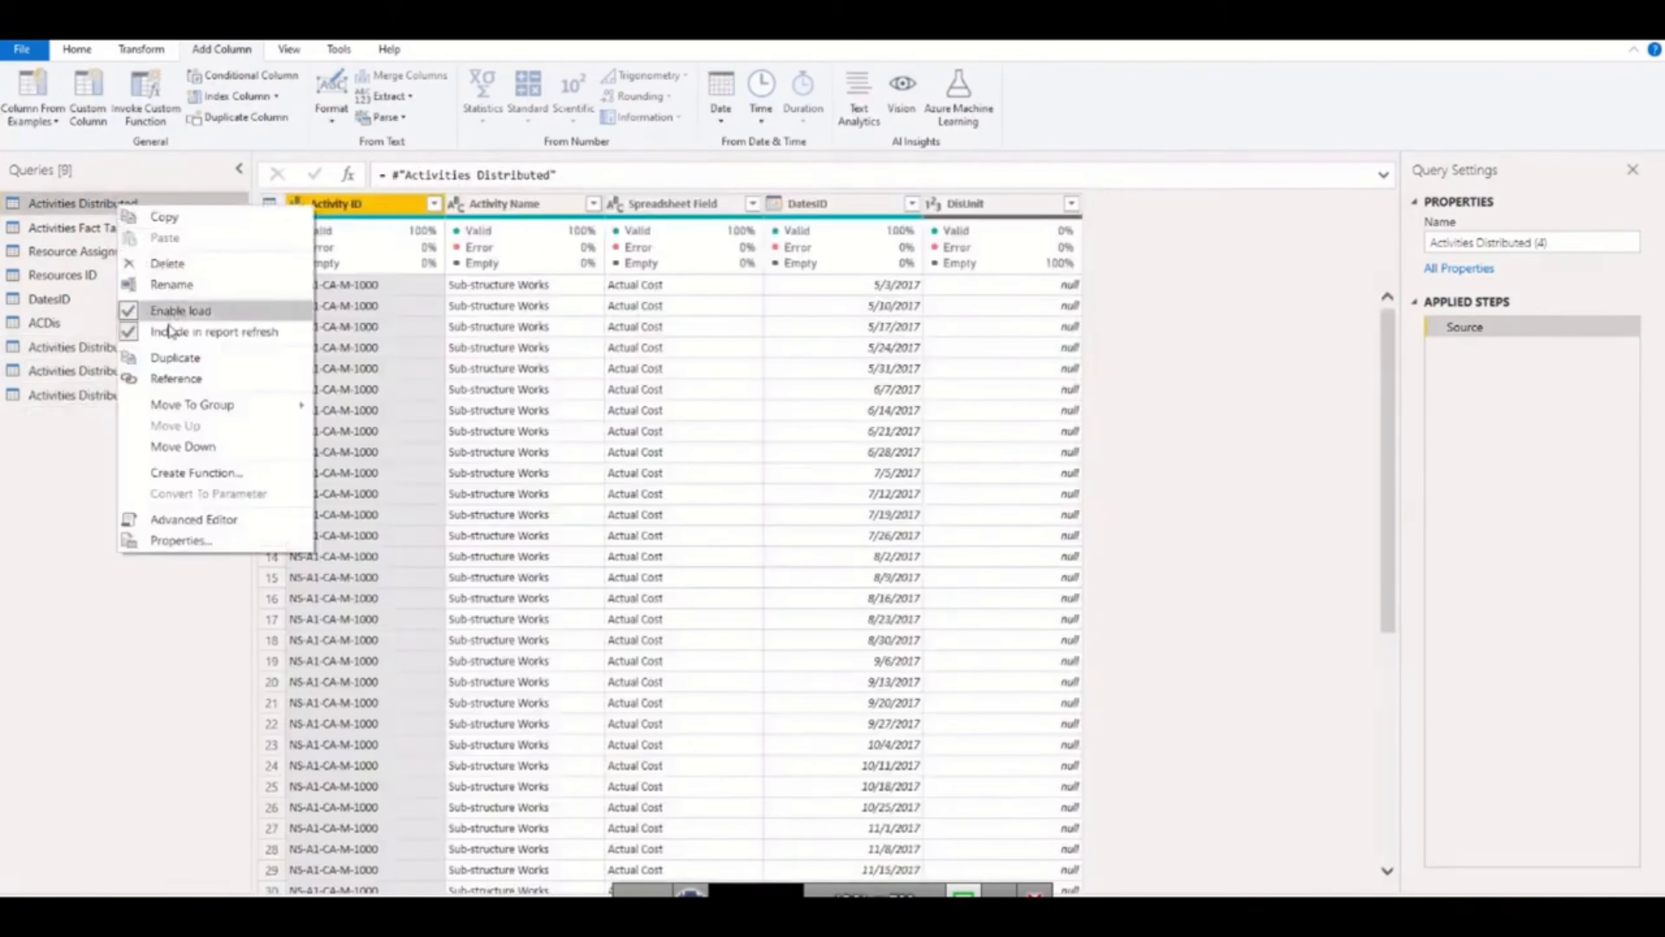
{"action": "left_click", "coordinate": [174, 374]}
{"action": "right_click", "coordinate": [134, 209]}
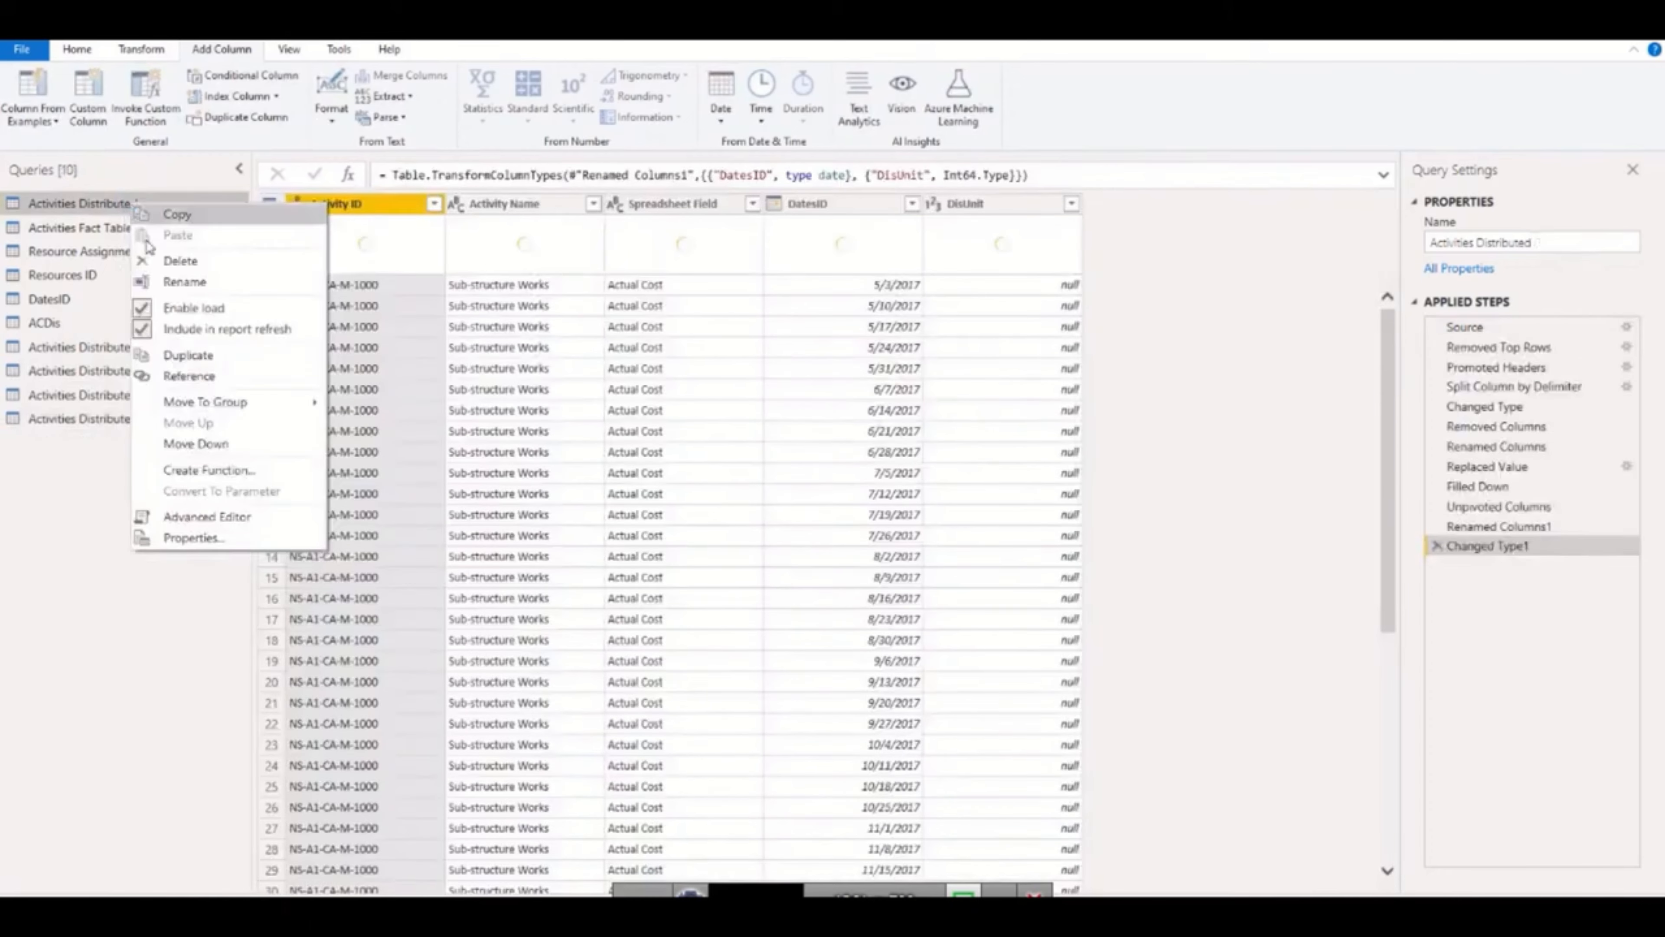
{"action": "left_click", "coordinate": [174, 371]}
Filter the Spreadsheet Field column of Activities Distributed (2) to Actual Labor Units only.
{"action": "left_click", "coordinate": [153, 348]}
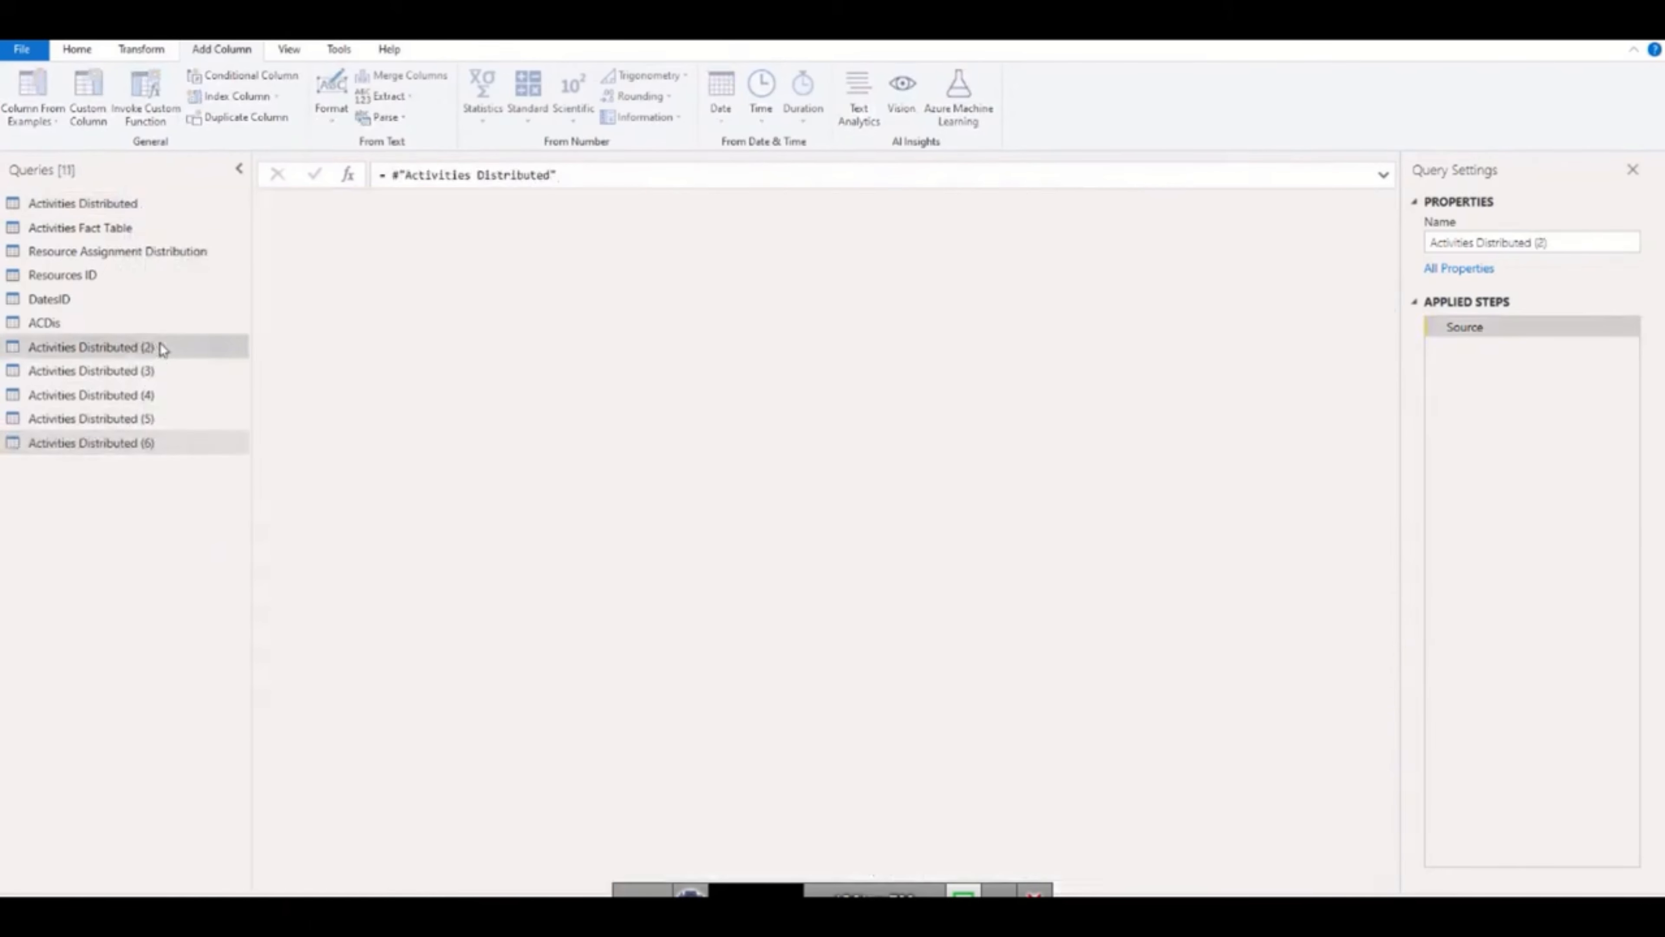
{"action": "left_click", "coordinate": [752, 203]}
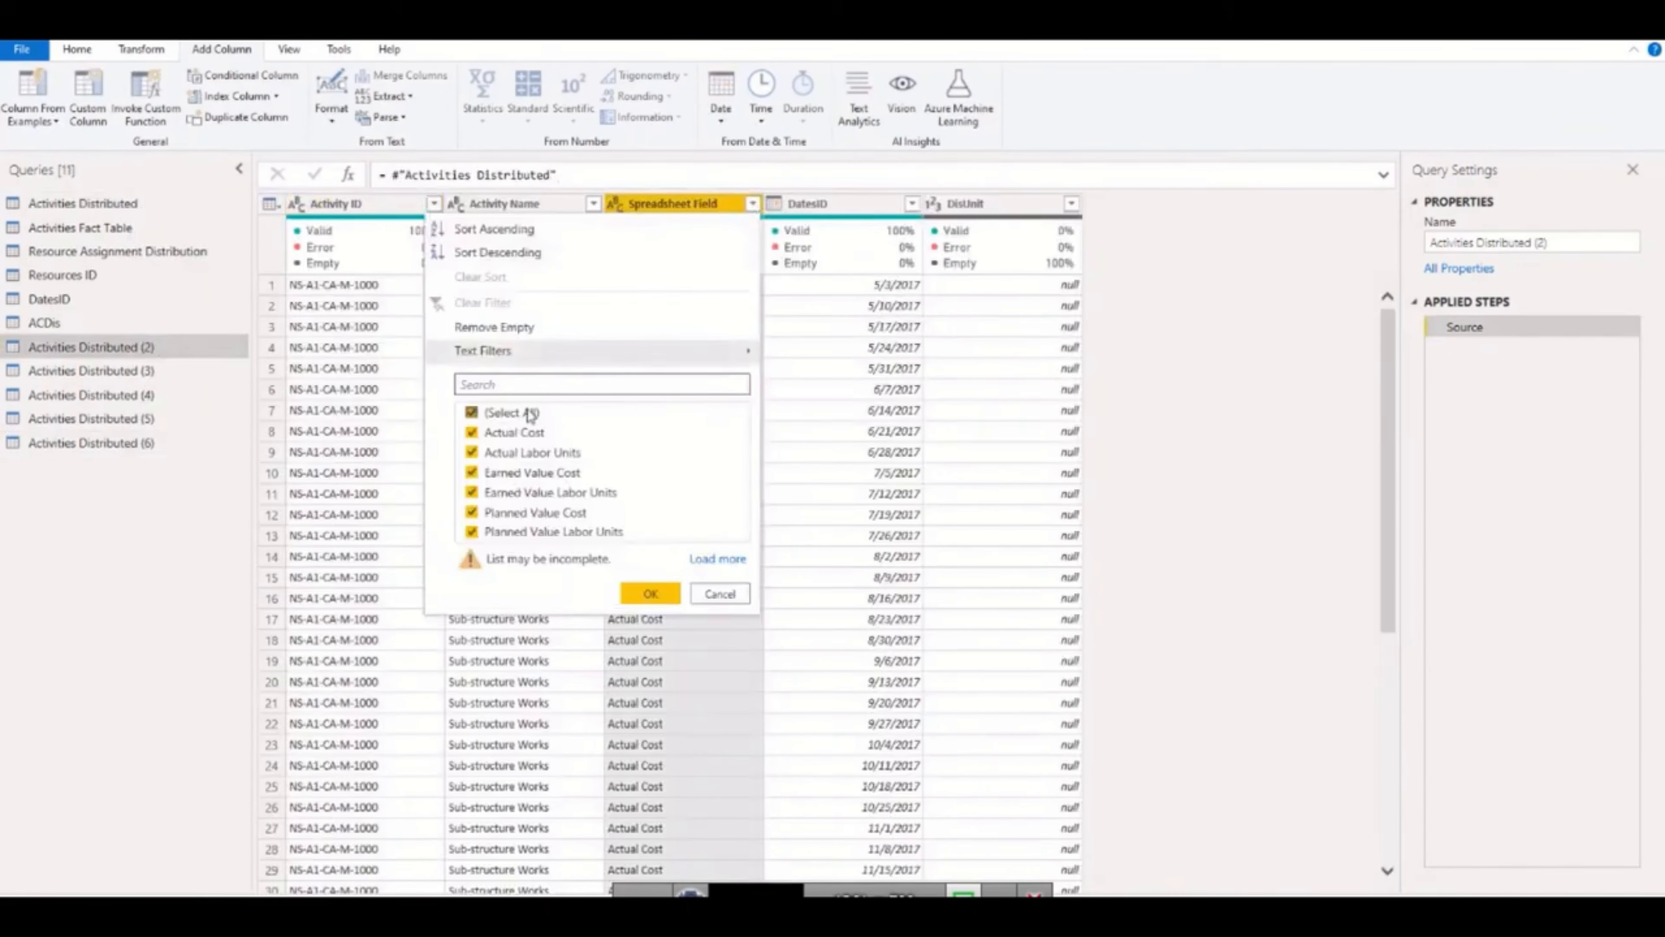
{"action": "left_click", "coordinate": [471, 412]}
{"action": "left_click", "coordinate": [533, 452]}
{"action": "key", "text": "Return"}
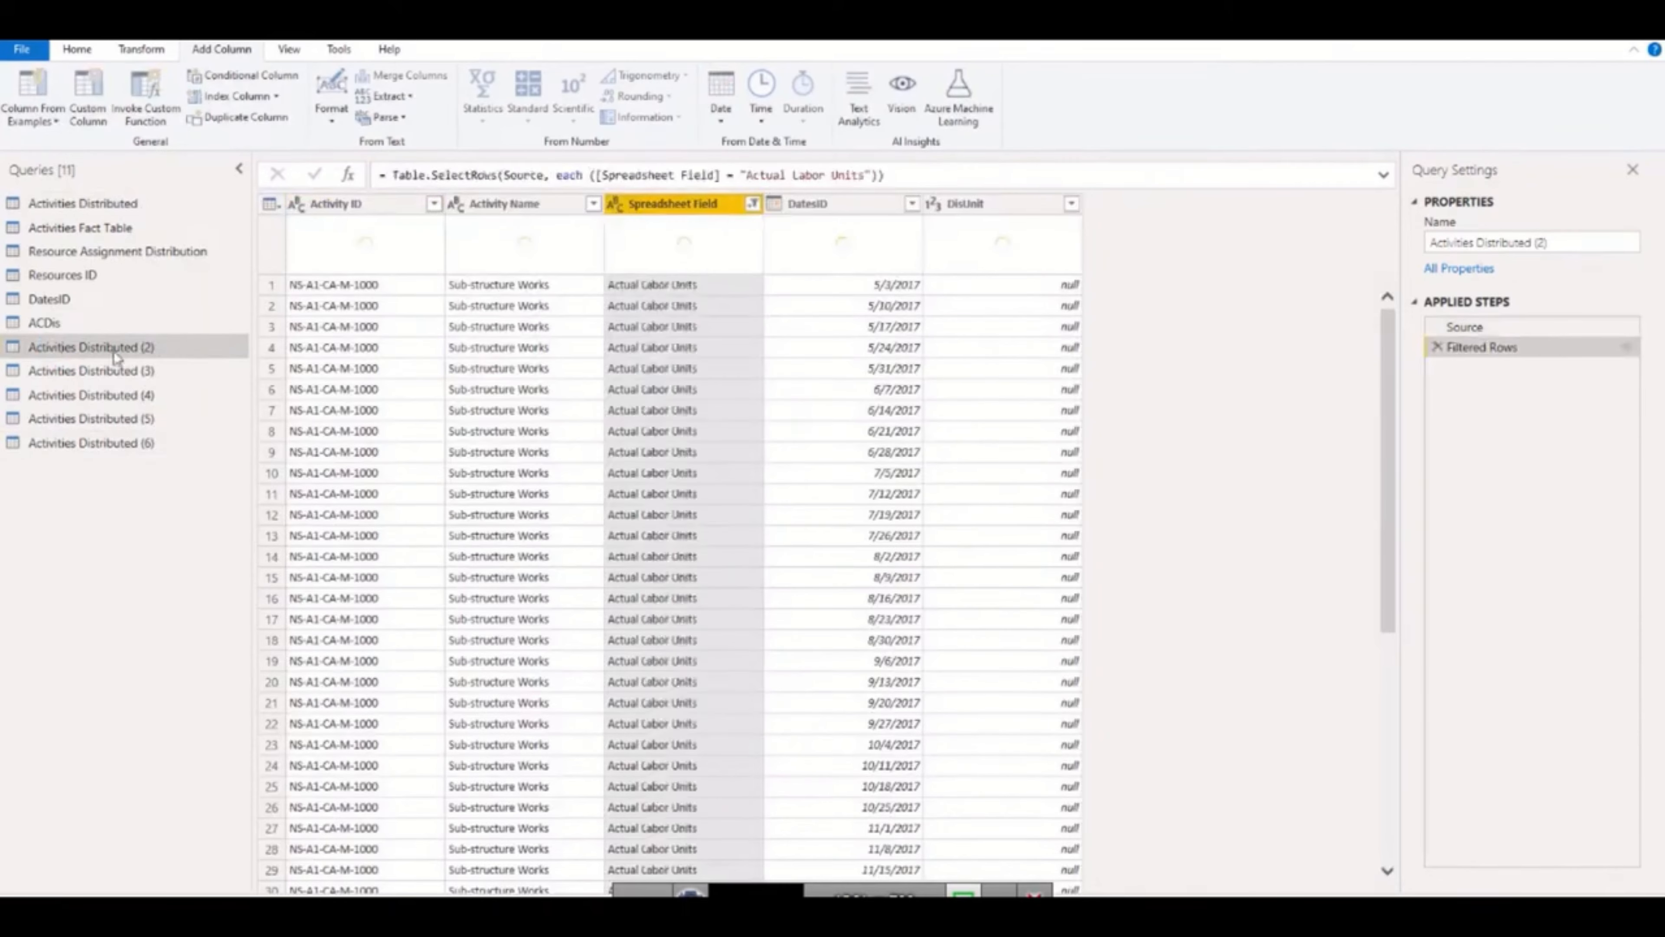
Rename the query filtered to Actual Labor Units as ALDis.
{"action": "double_click", "coordinate": [168, 349]}
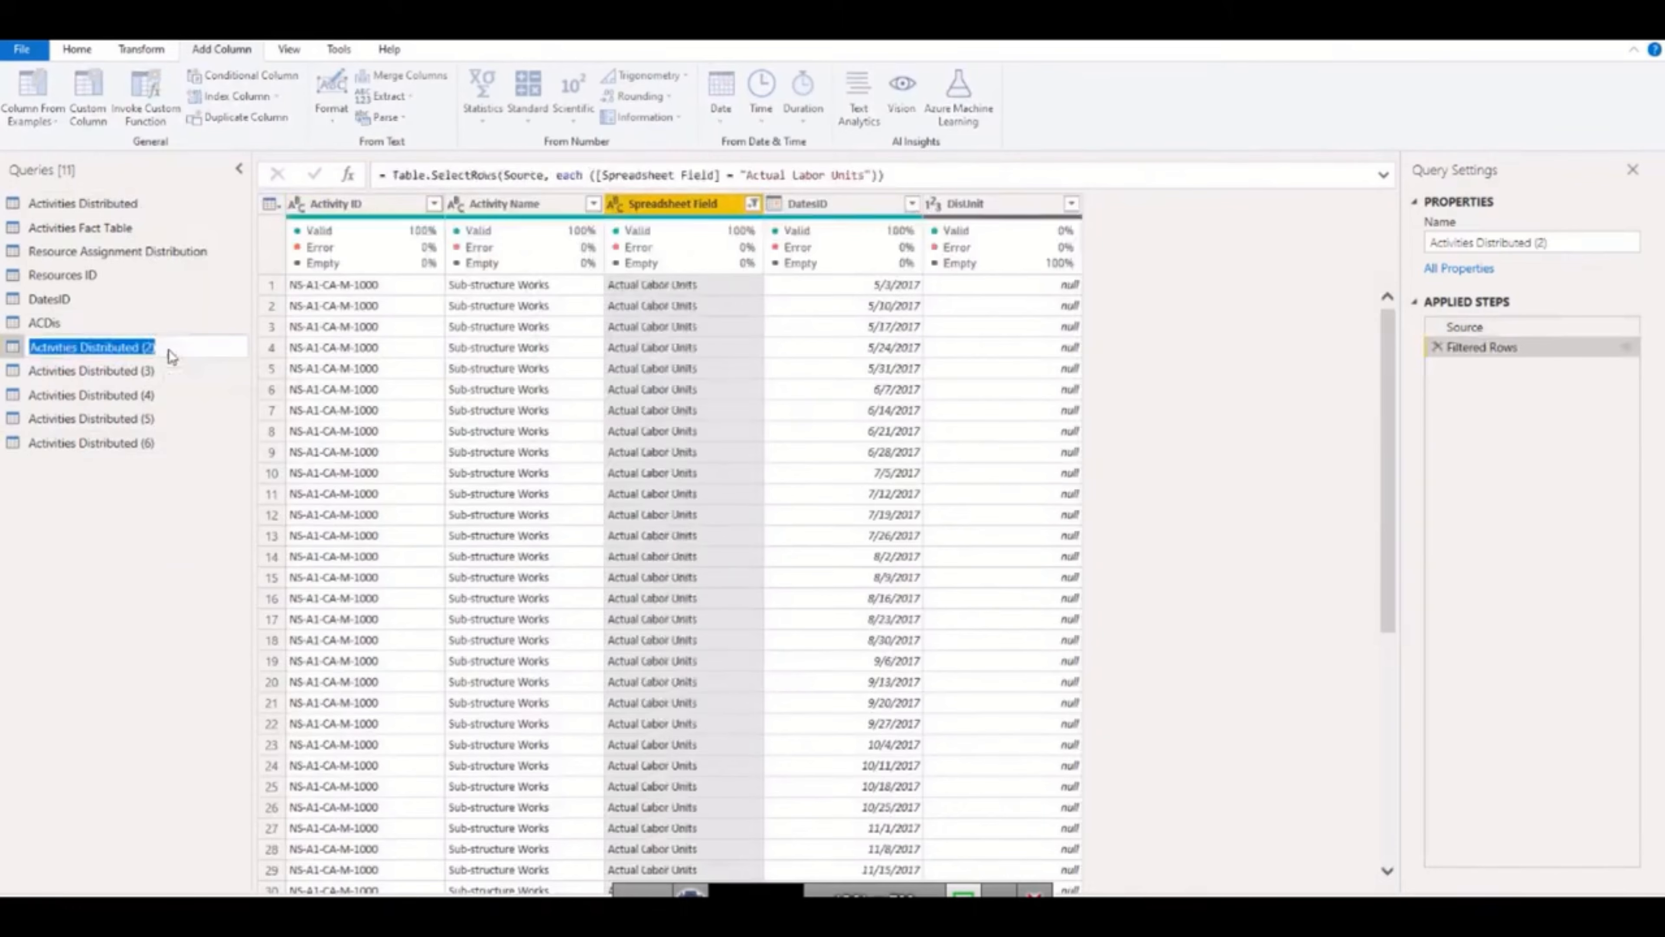
{"action": "type", "text": "ALD"}
{"action": "key", "text": "BackSpace"}
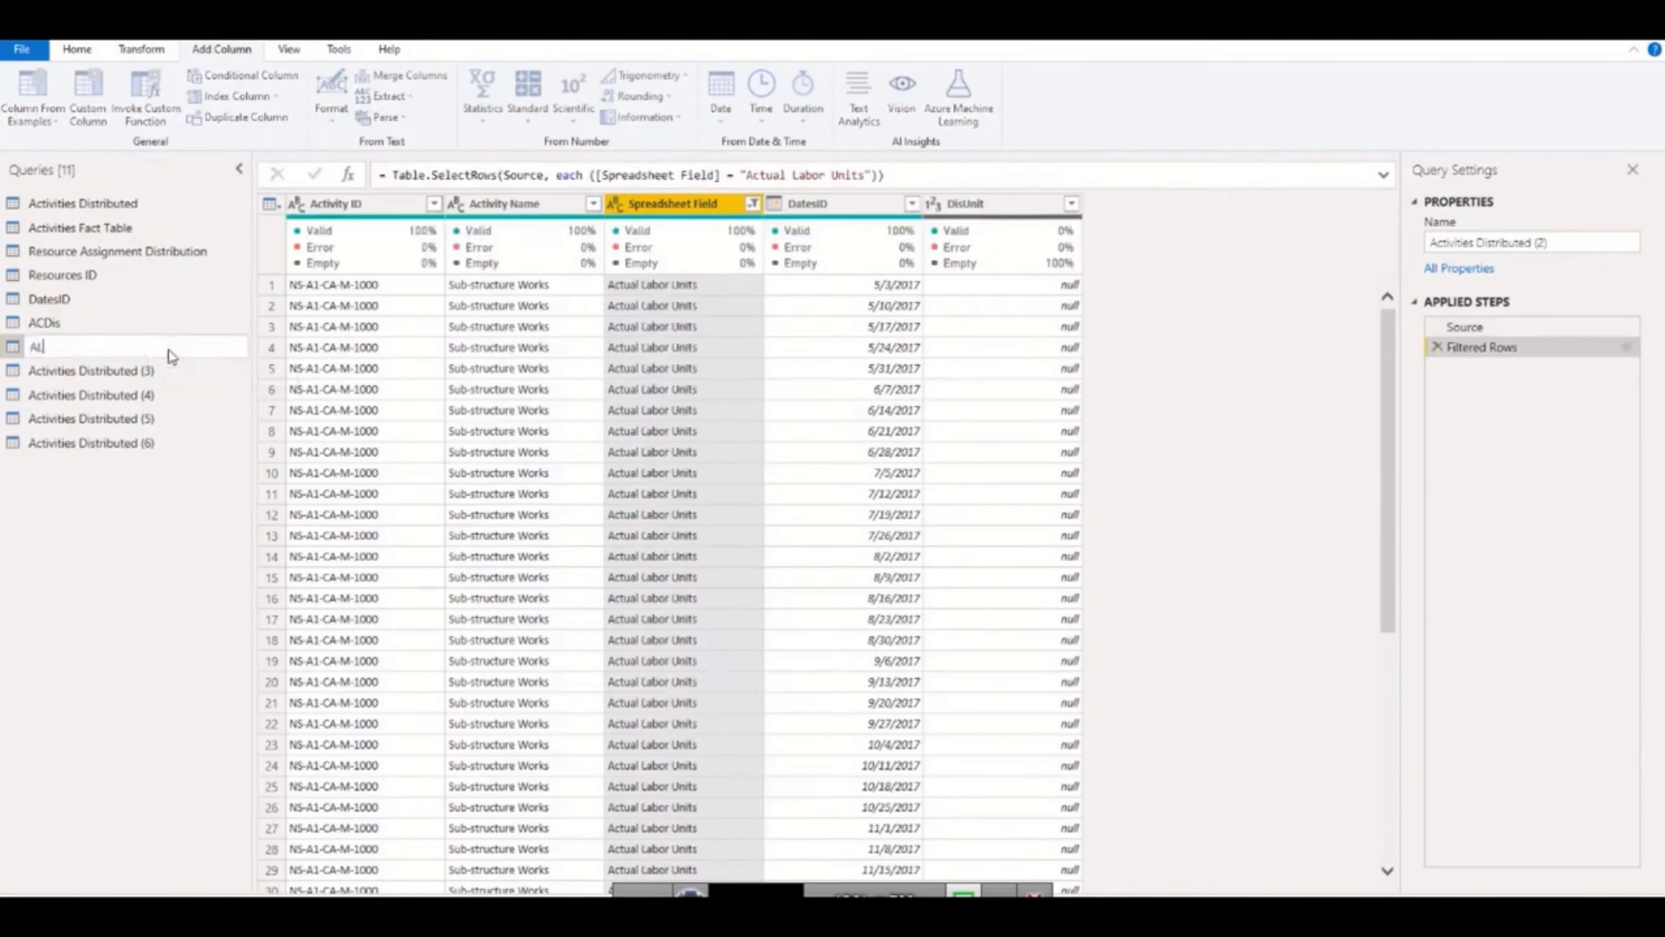
{"action": "type", "text": "Dis"}
{"action": "key", "text": "Return"}
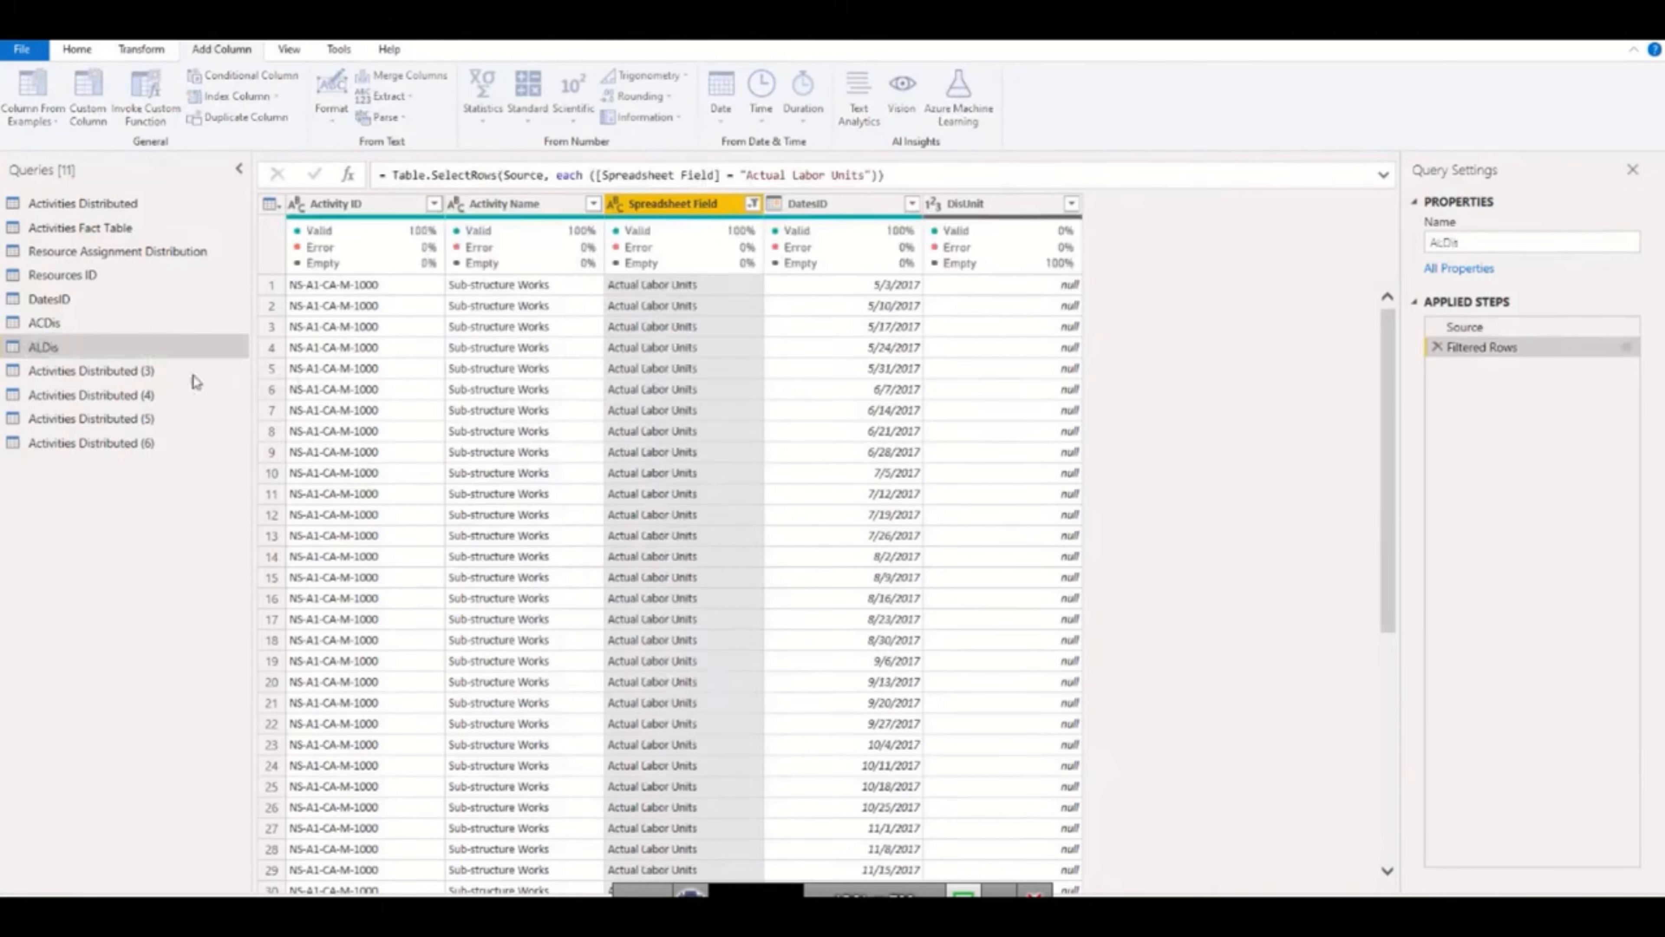
Filter the Spreadsheet Field column of Activities Distributed (3) to Earned Value Cost only.
{"action": "left_click", "coordinate": [160, 371]}
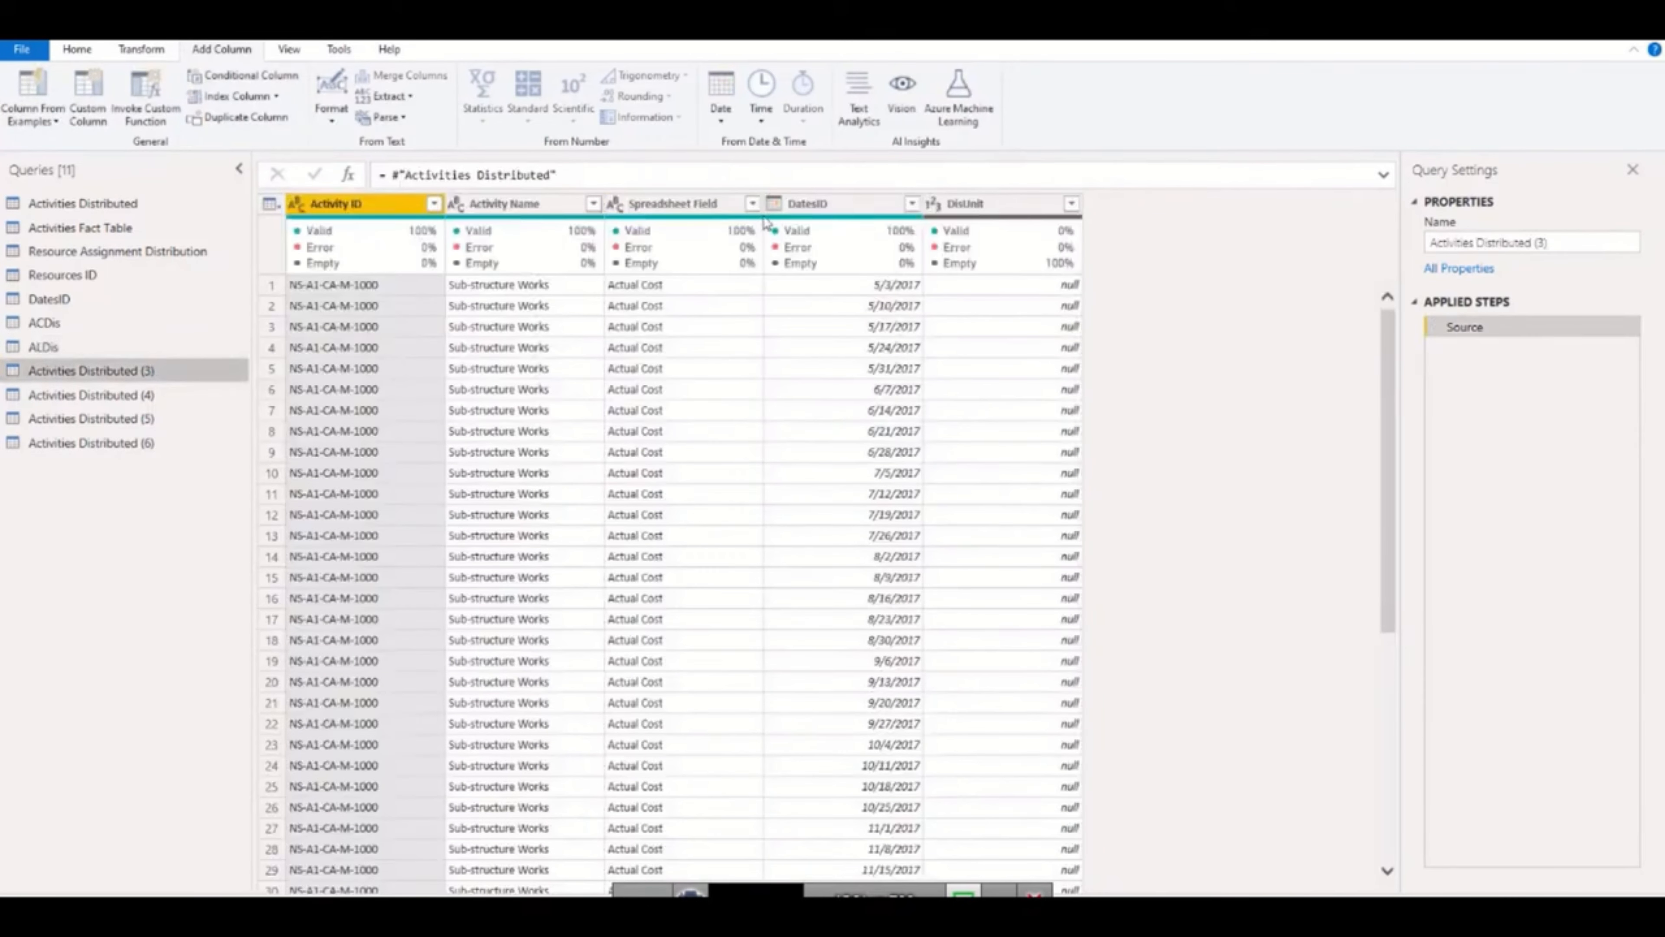
{"action": "left_click", "coordinate": [752, 203]}
{"action": "left_click", "coordinate": [511, 412]}
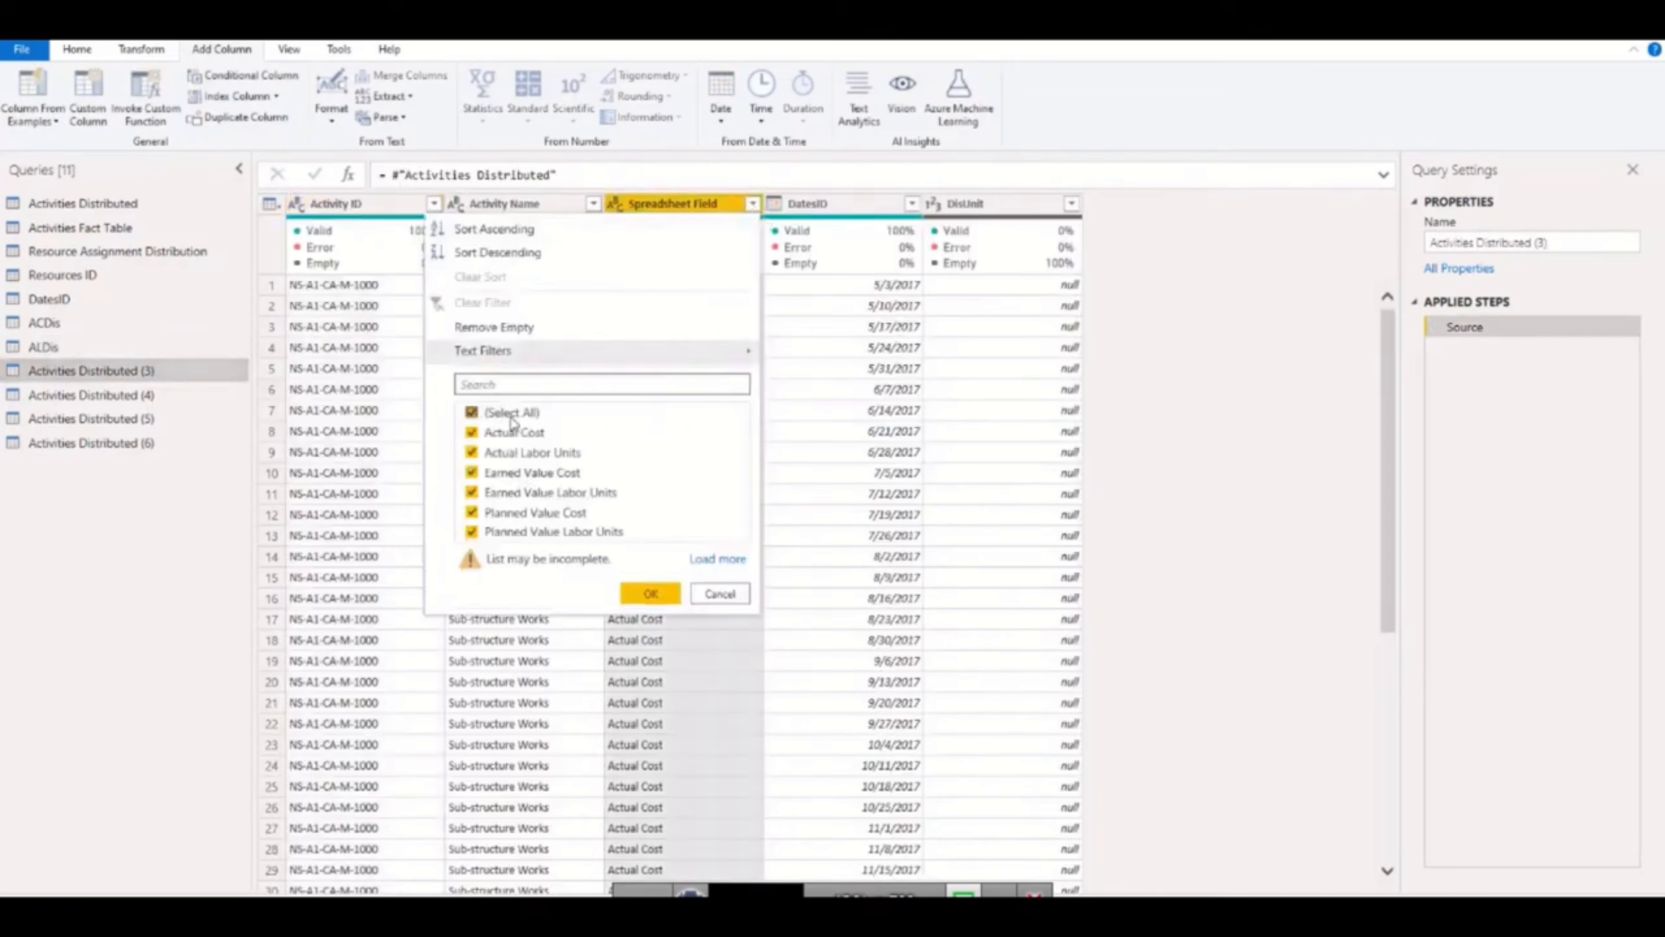
{"action": "left_click", "coordinate": [471, 472]}
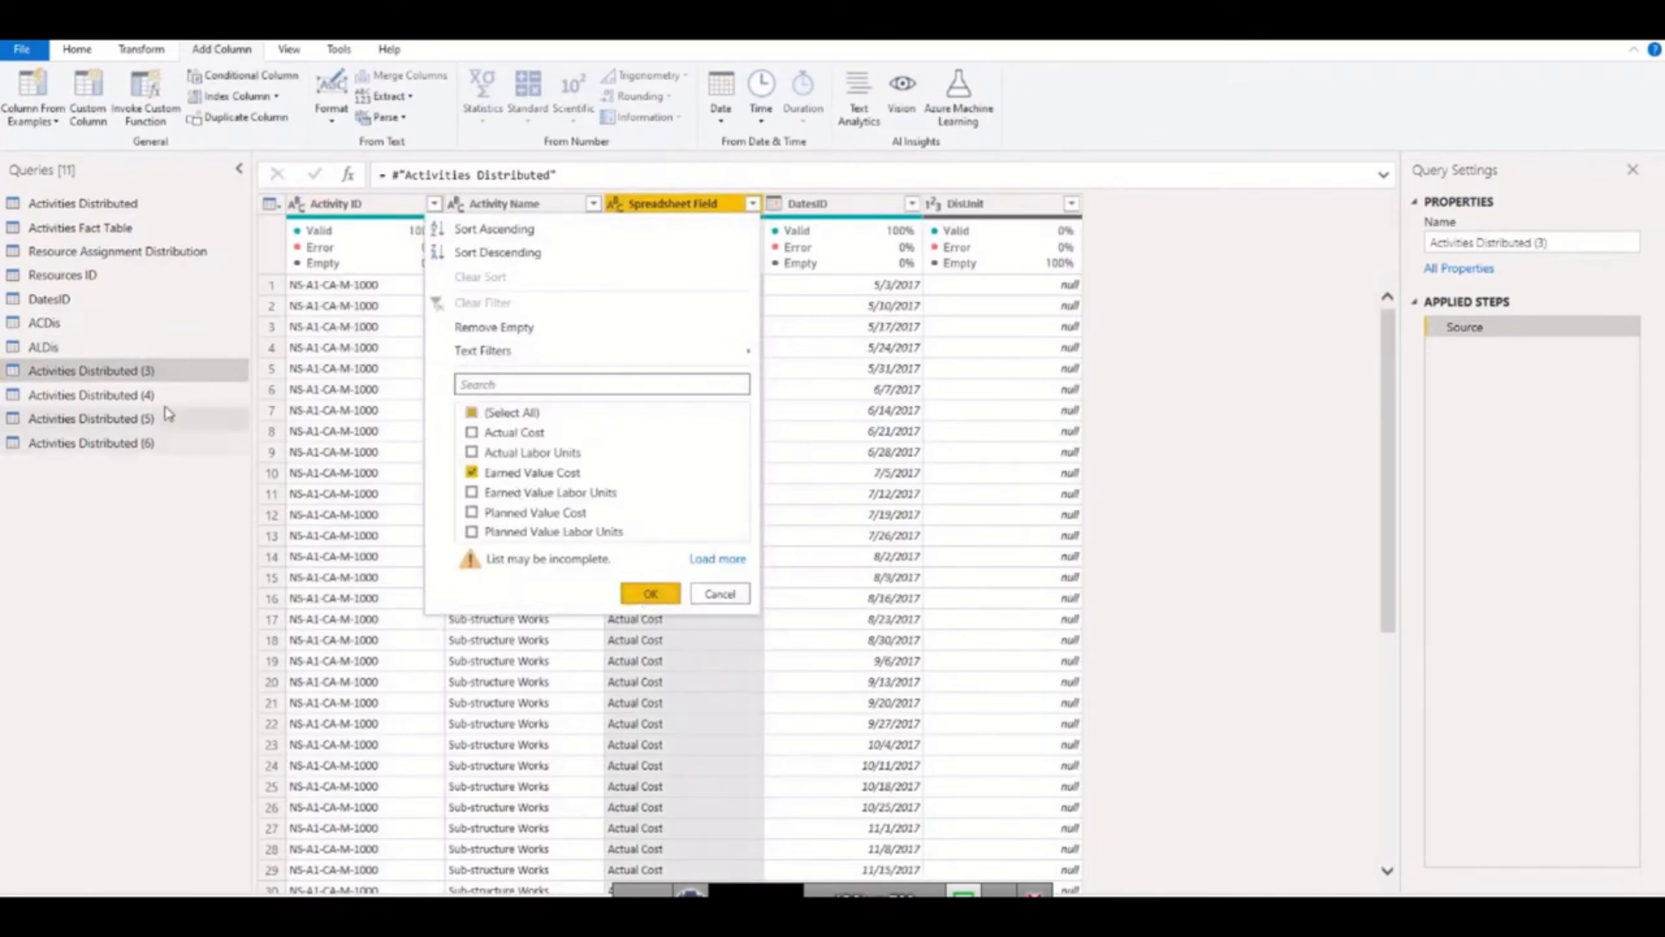
{"action": "left_click", "coordinate": [649, 594]}
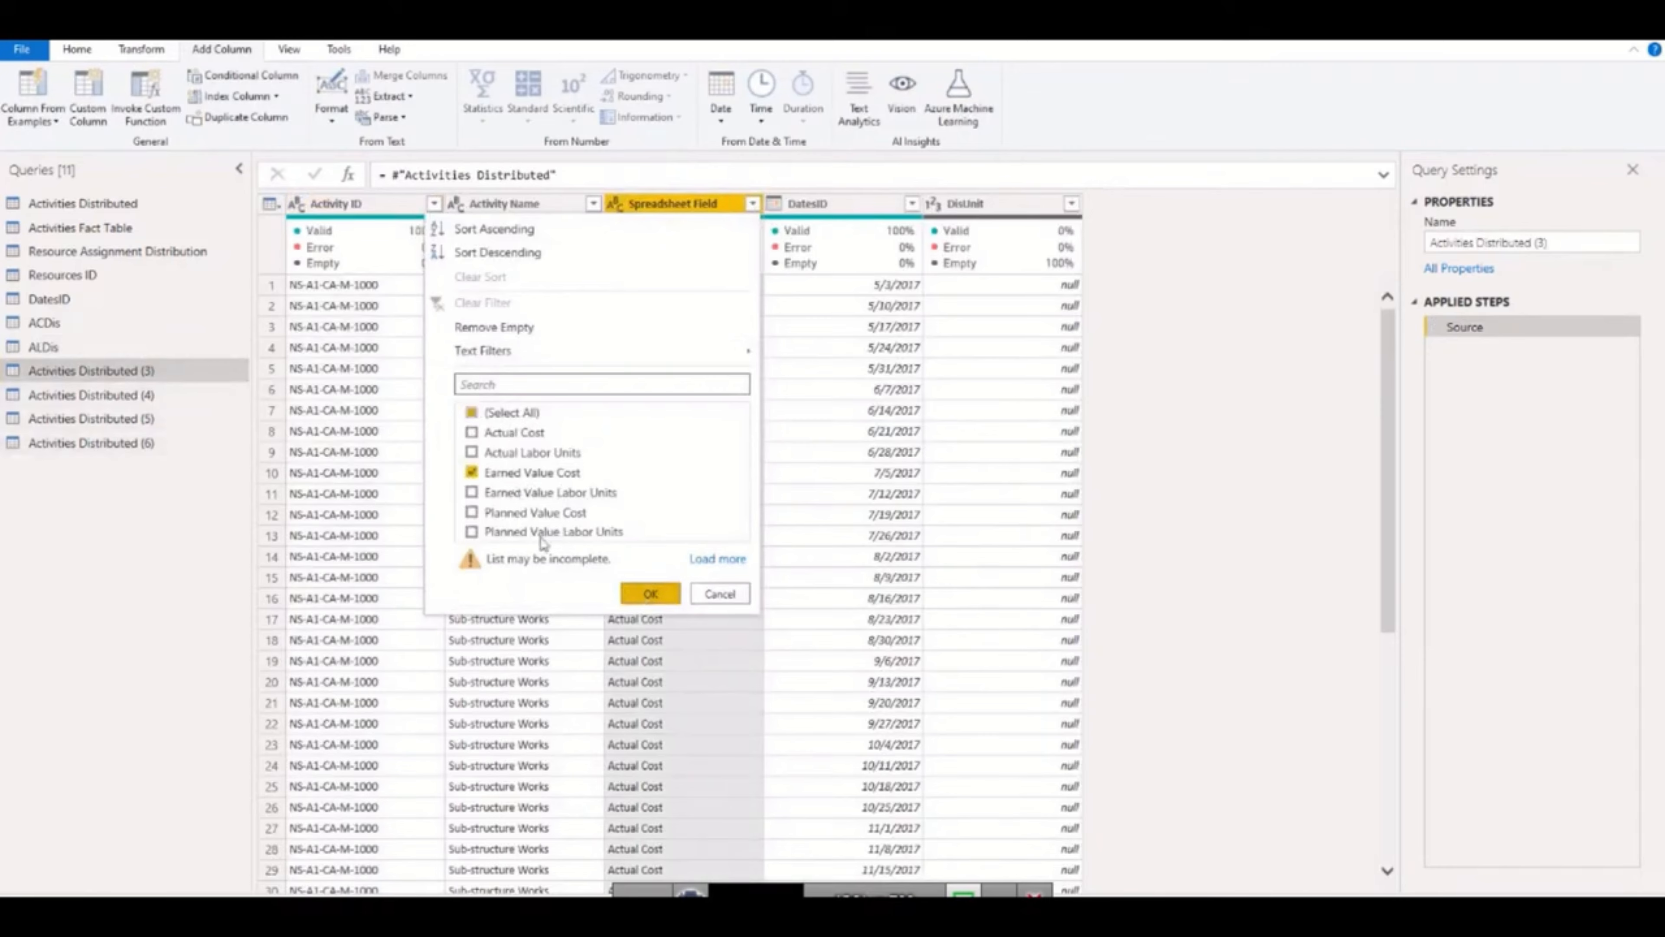
Rename the query filtered to Earned Value Cost as EVCDis.
{"action": "double_click", "coordinate": [165, 372]}
{"action": "type", "text": "EV"}
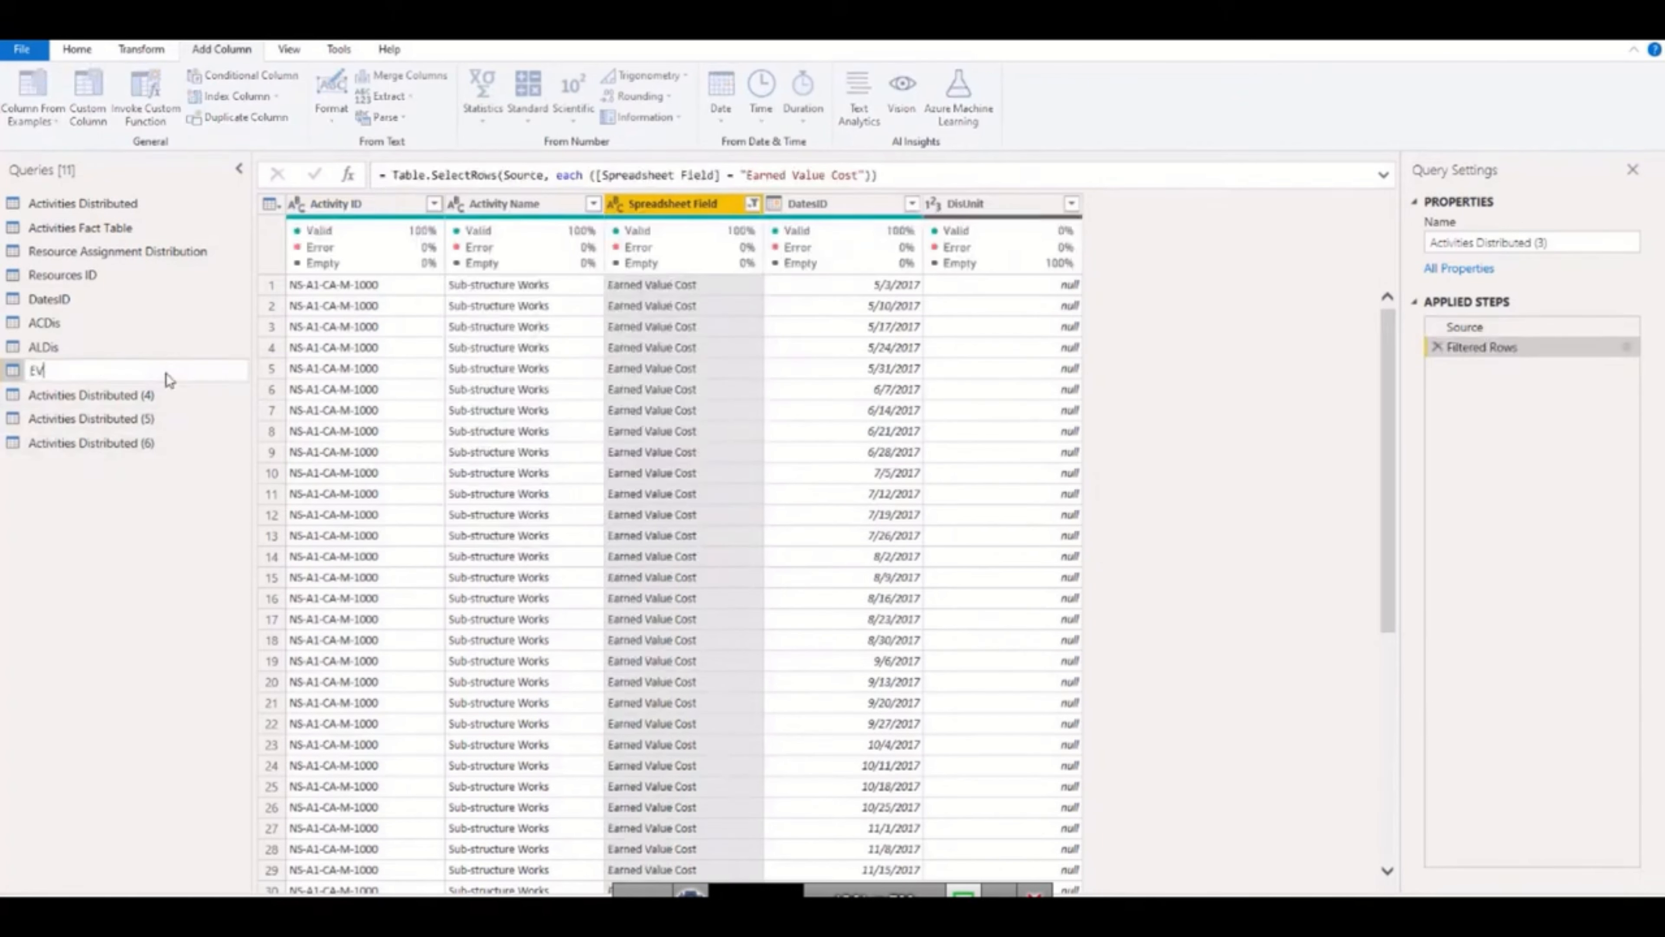
{"action": "type", "text": "CDis"}
{"action": "key", "text": "Return"}
Filter the Spreadsheet Field column of Activities Distributed (4) to Earned Value Labor Units only.
{"action": "left_click", "coordinate": [150, 395]}
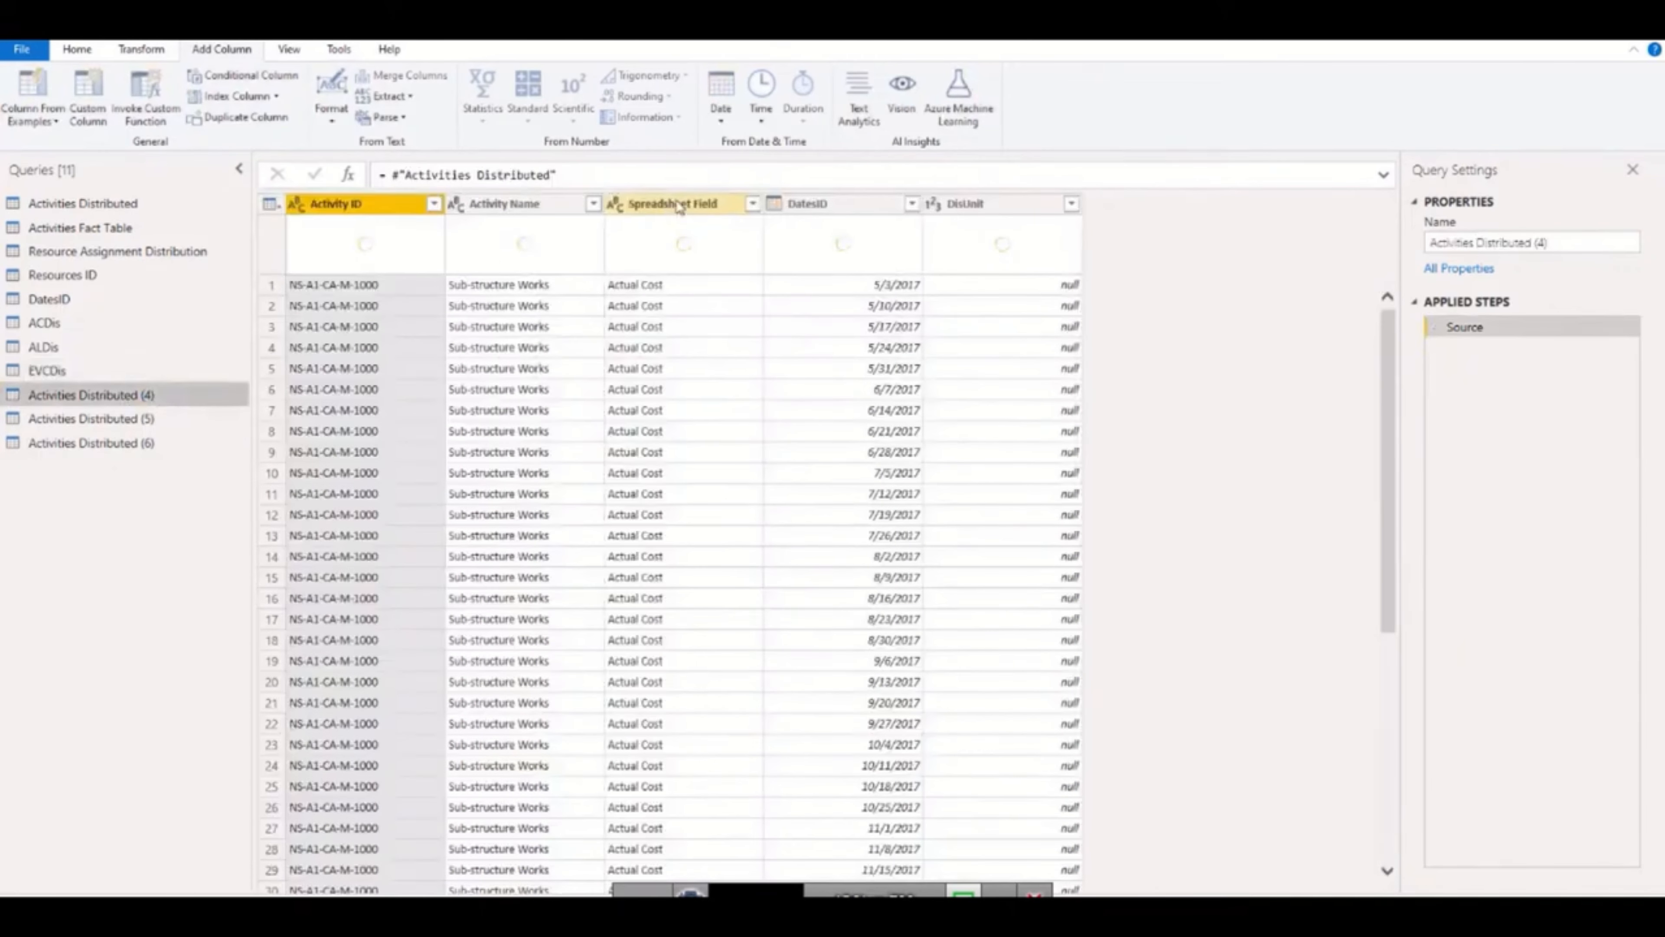
{"action": "left_click", "coordinate": [752, 203]}
{"action": "left_click", "coordinate": [518, 412]}
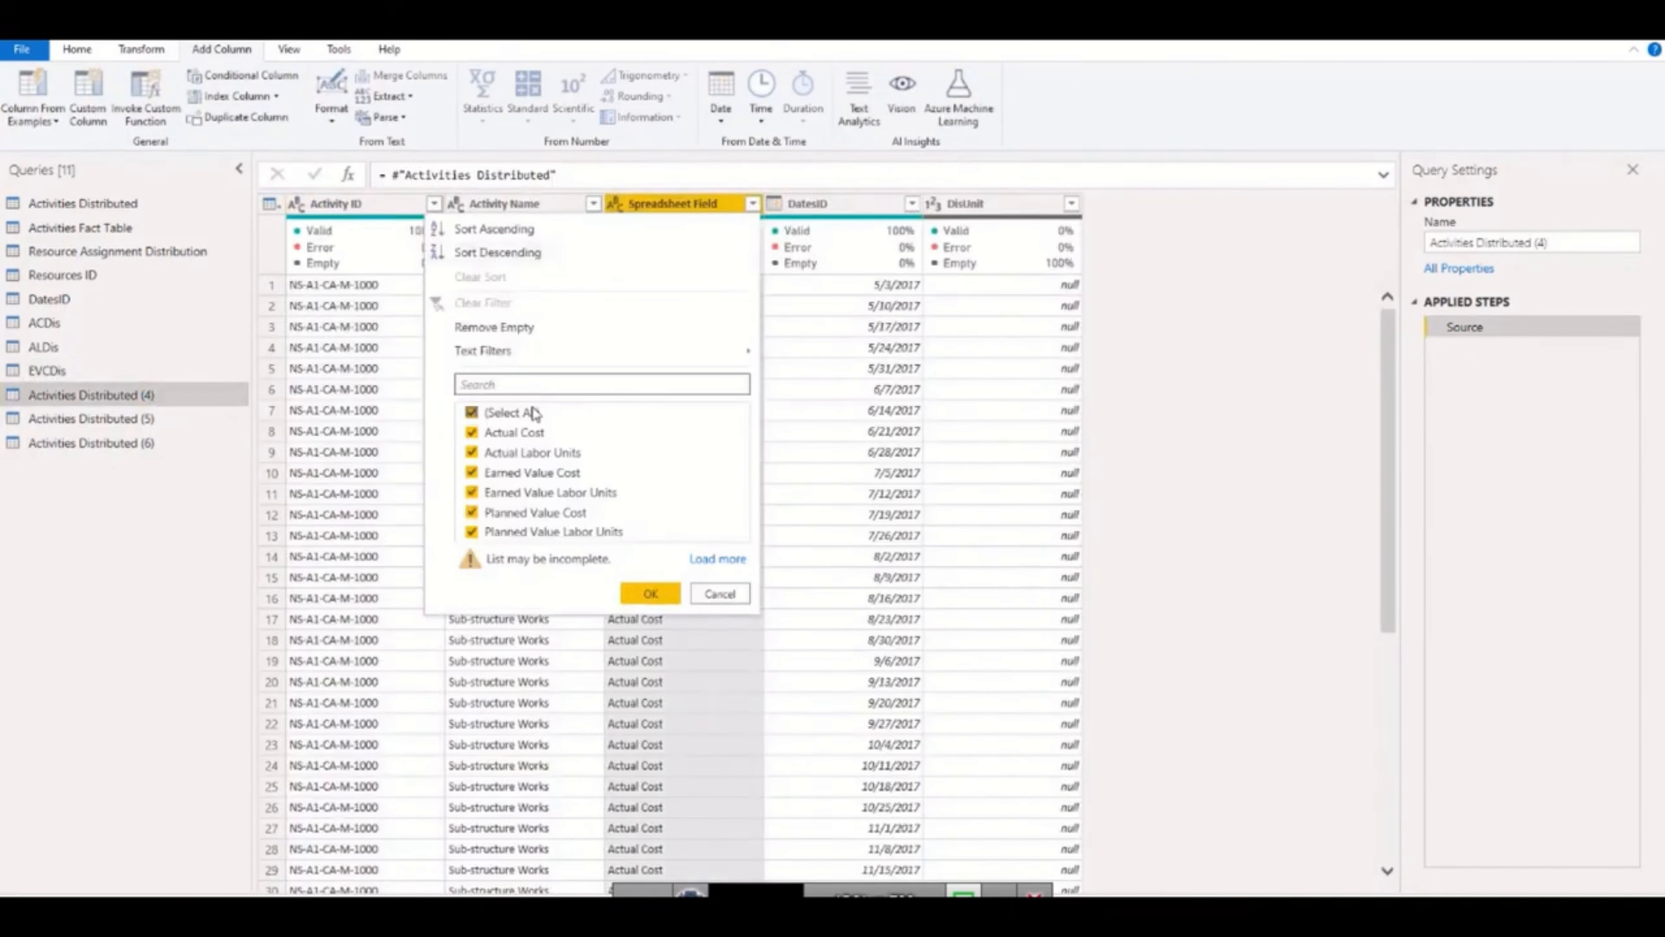
{"action": "left_click", "coordinate": [550, 493]}
{"action": "left_click", "coordinate": [651, 593]}
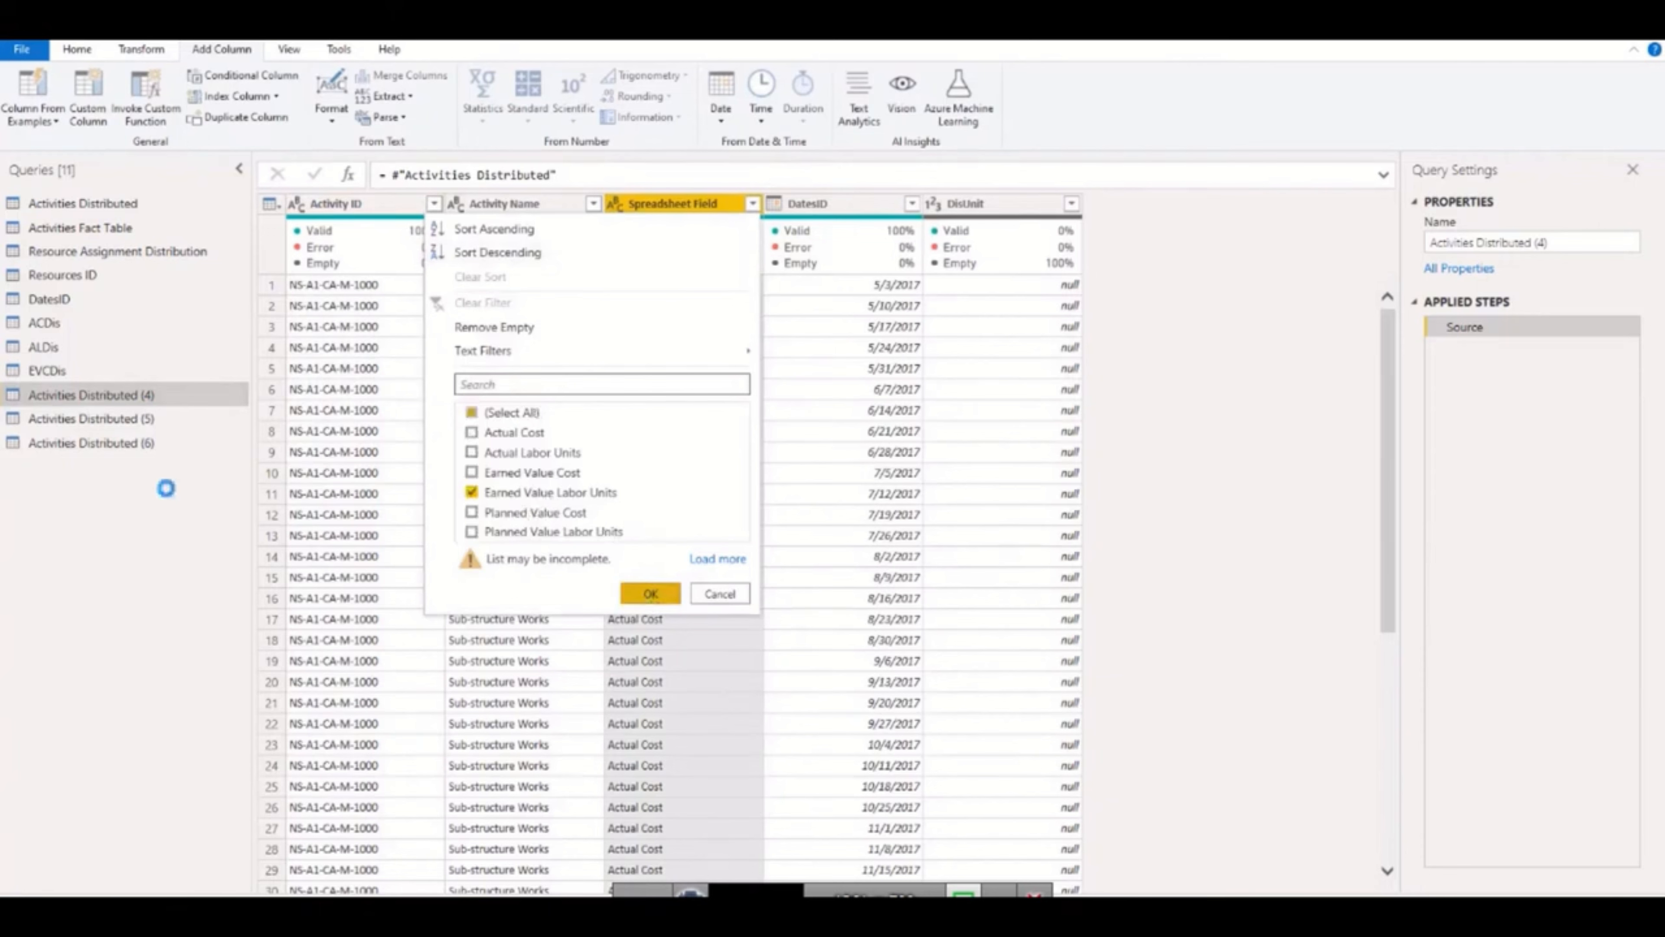
Rename the query filtered to Earned Value Labor Units as EVLDis.
{"action": "double_click", "coordinate": [167, 396]}
{"action": "type", "text": "E"}
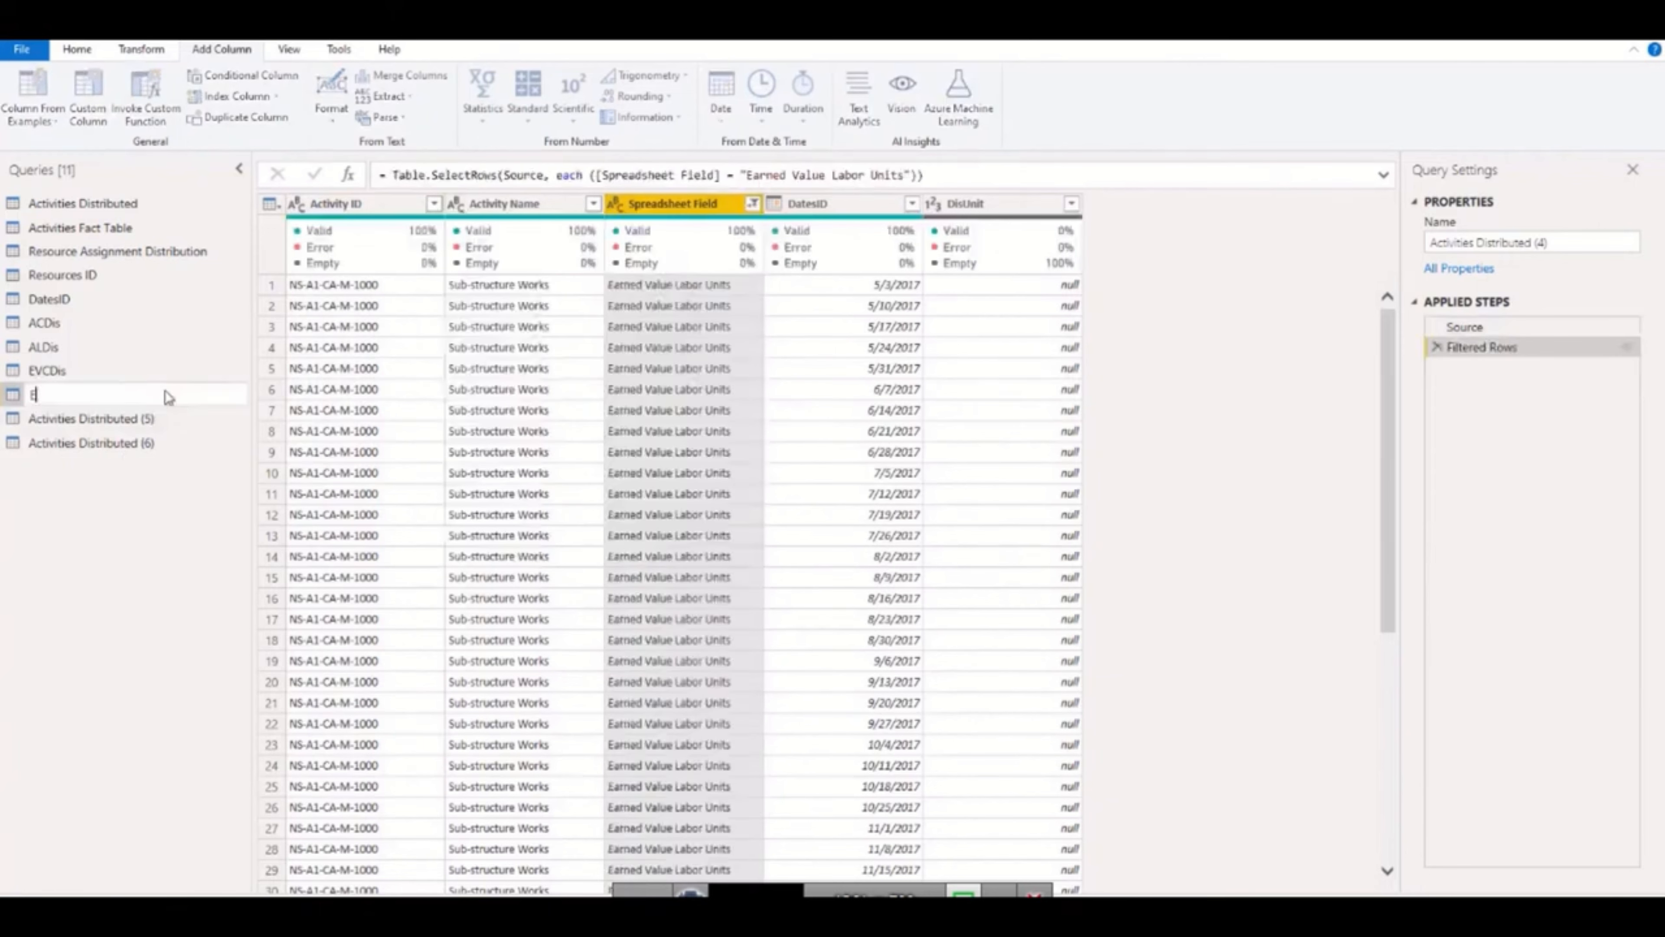
{"action": "type", "text": "VLDis"}
{"action": "key", "text": "Return"}
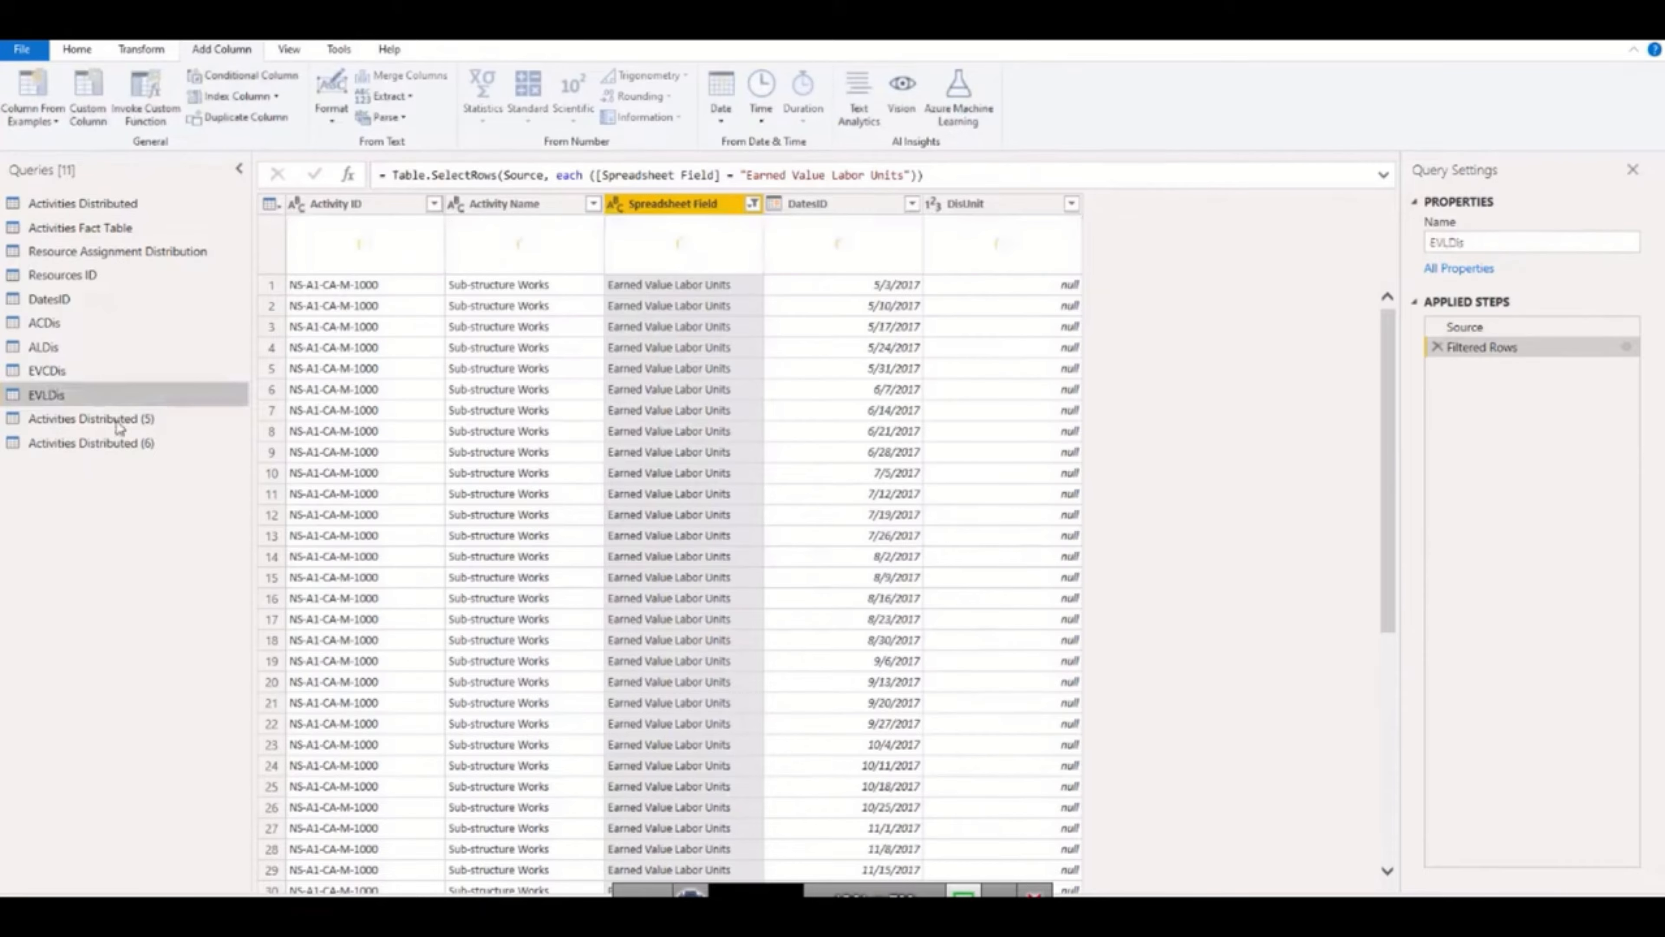
Filter the Spreadsheet Field column of Activities Distributed (5) to Planned Value Cost only.
{"action": "left_click", "coordinate": [98, 419]}
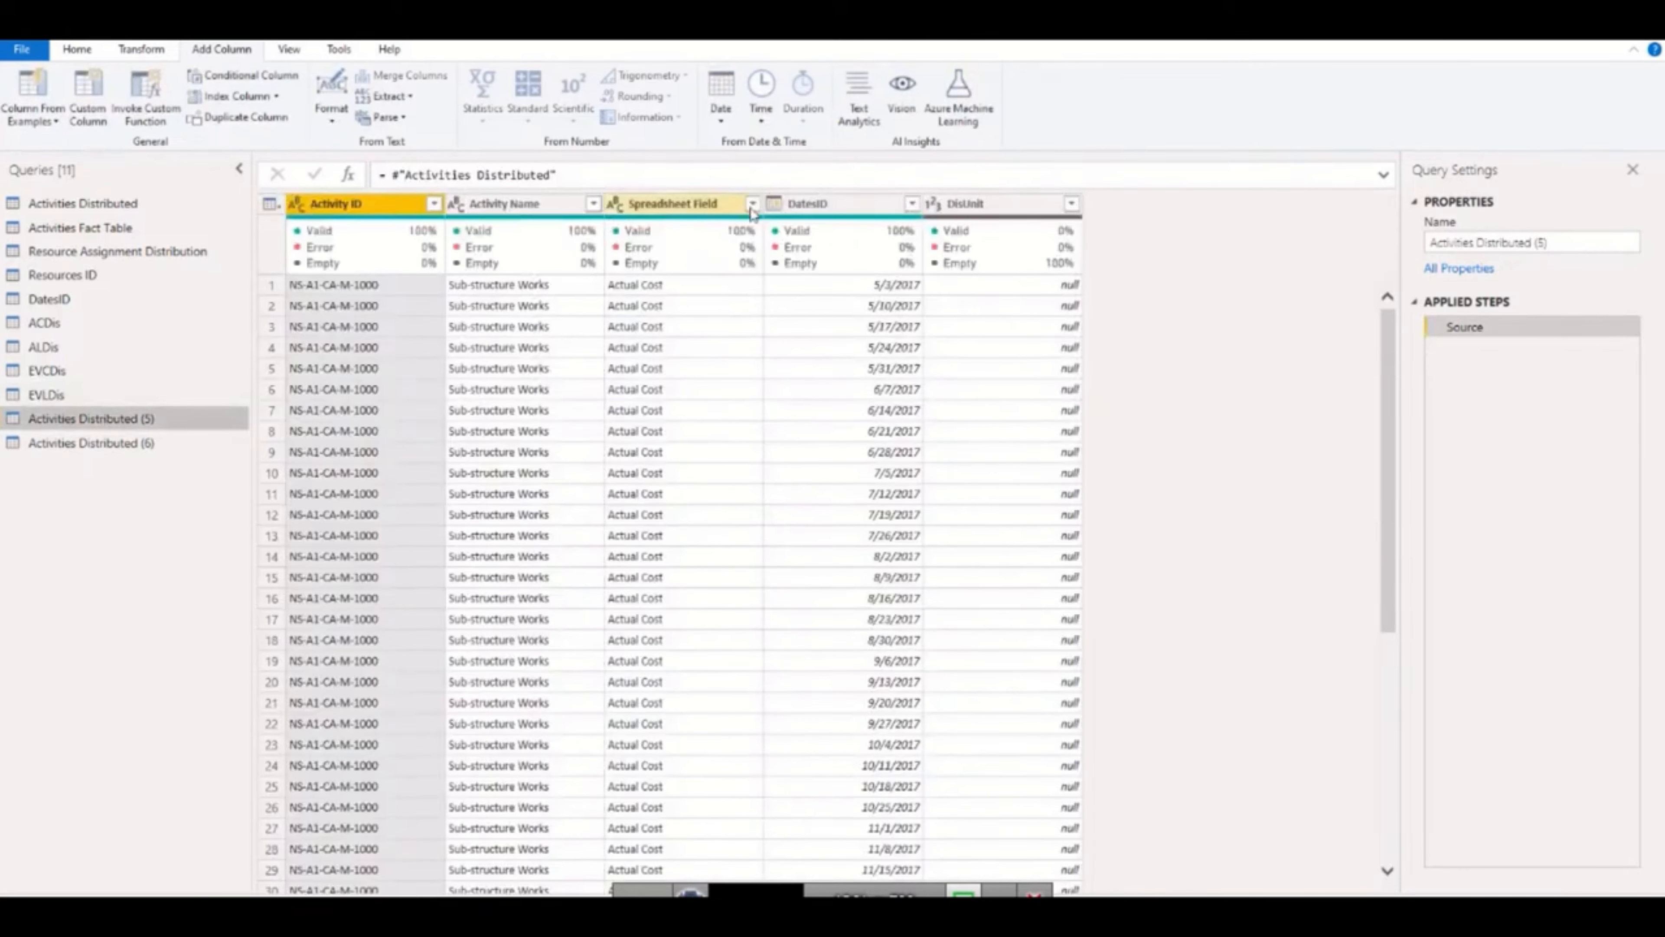
{"action": "left_click", "coordinate": [752, 203]}
{"action": "left_click", "coordinate": [472, 412]}
{"action": "left_click", "coordinate": [472, 512]}
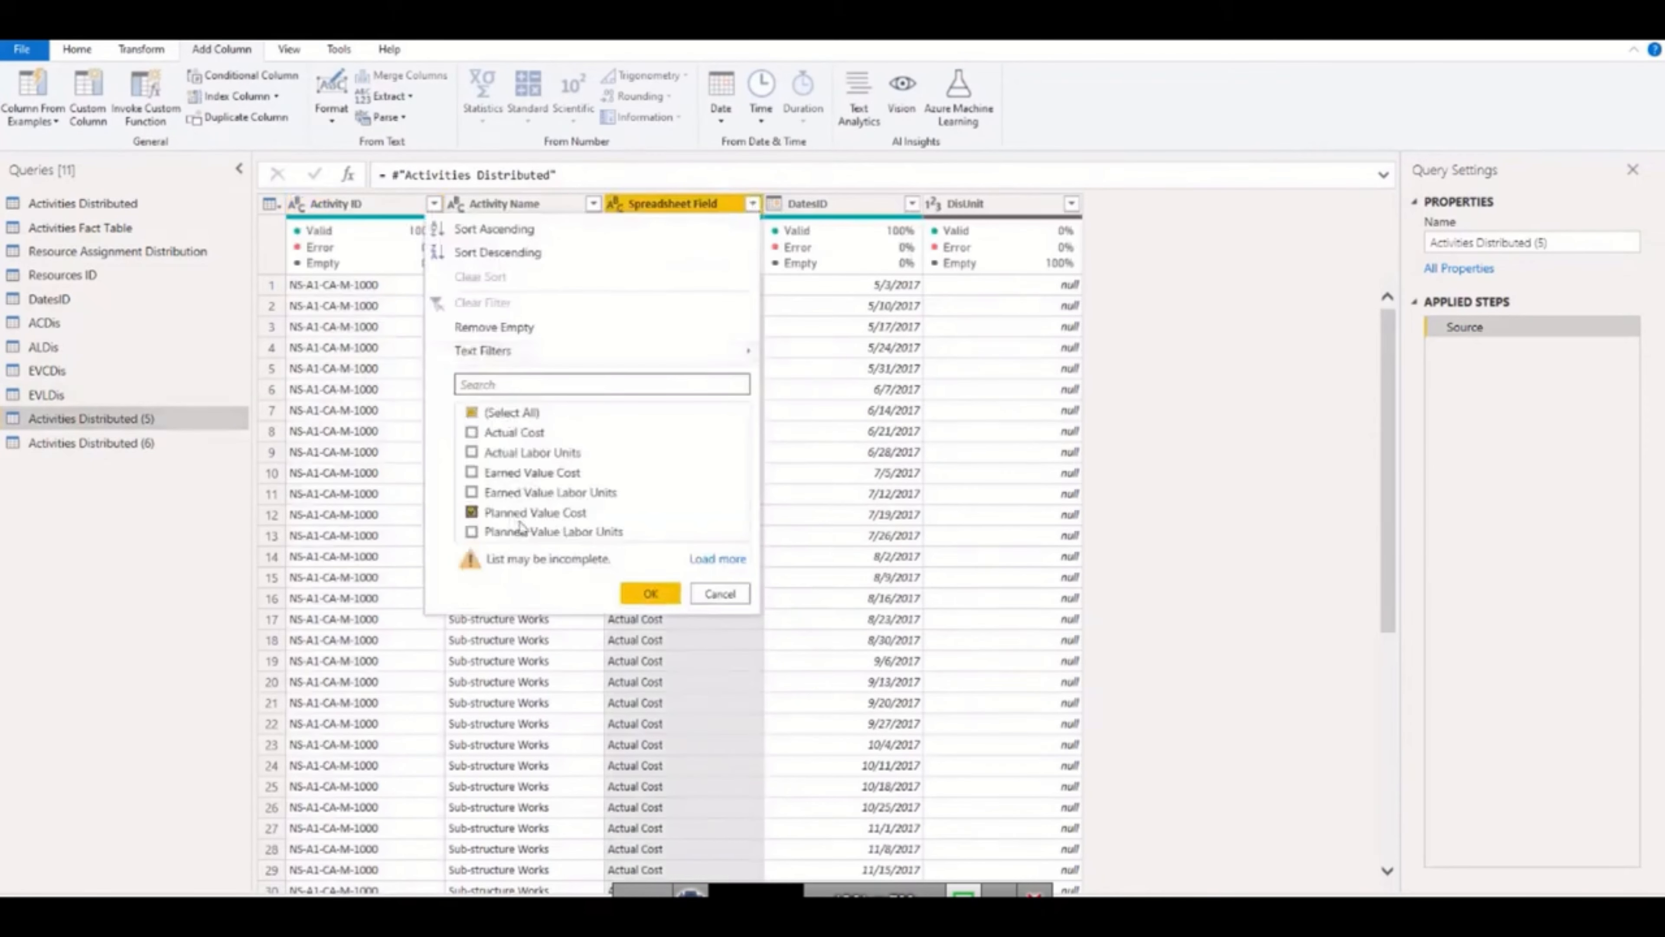
{"action": "left_click", "coordinate": [647, 594]}
Rename the query filtered to Planned Value Cost as PVCDis.
{"action": "double_click", "coordinate": [165, 423]}
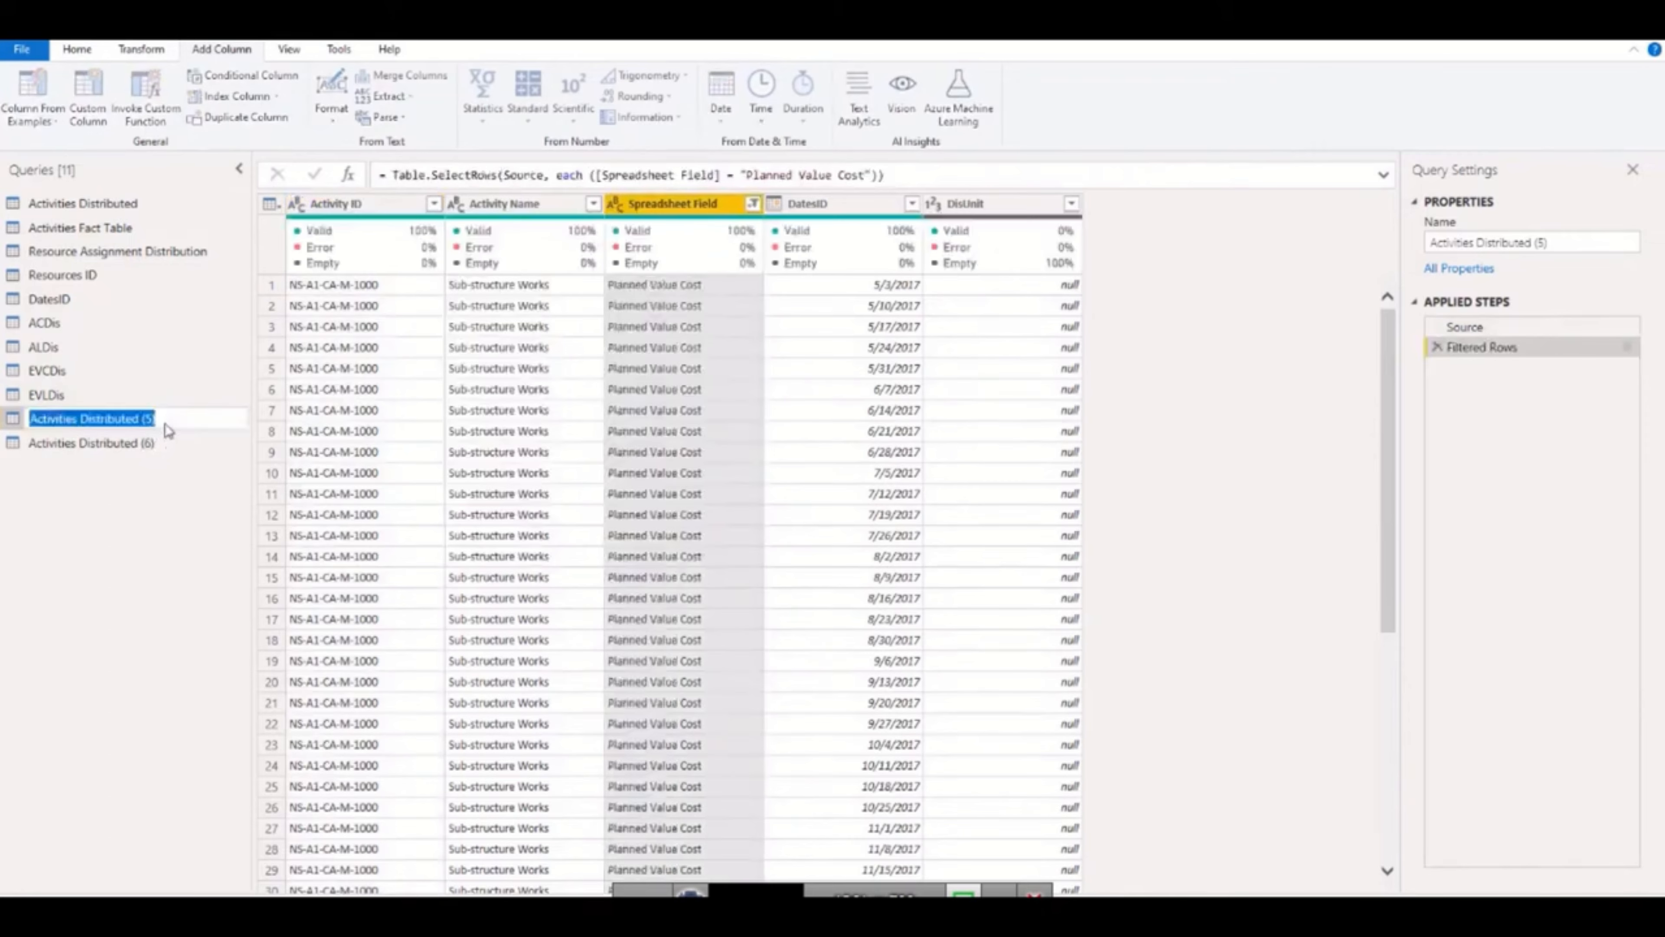
{"action": "type", "text": "PVCDis"}
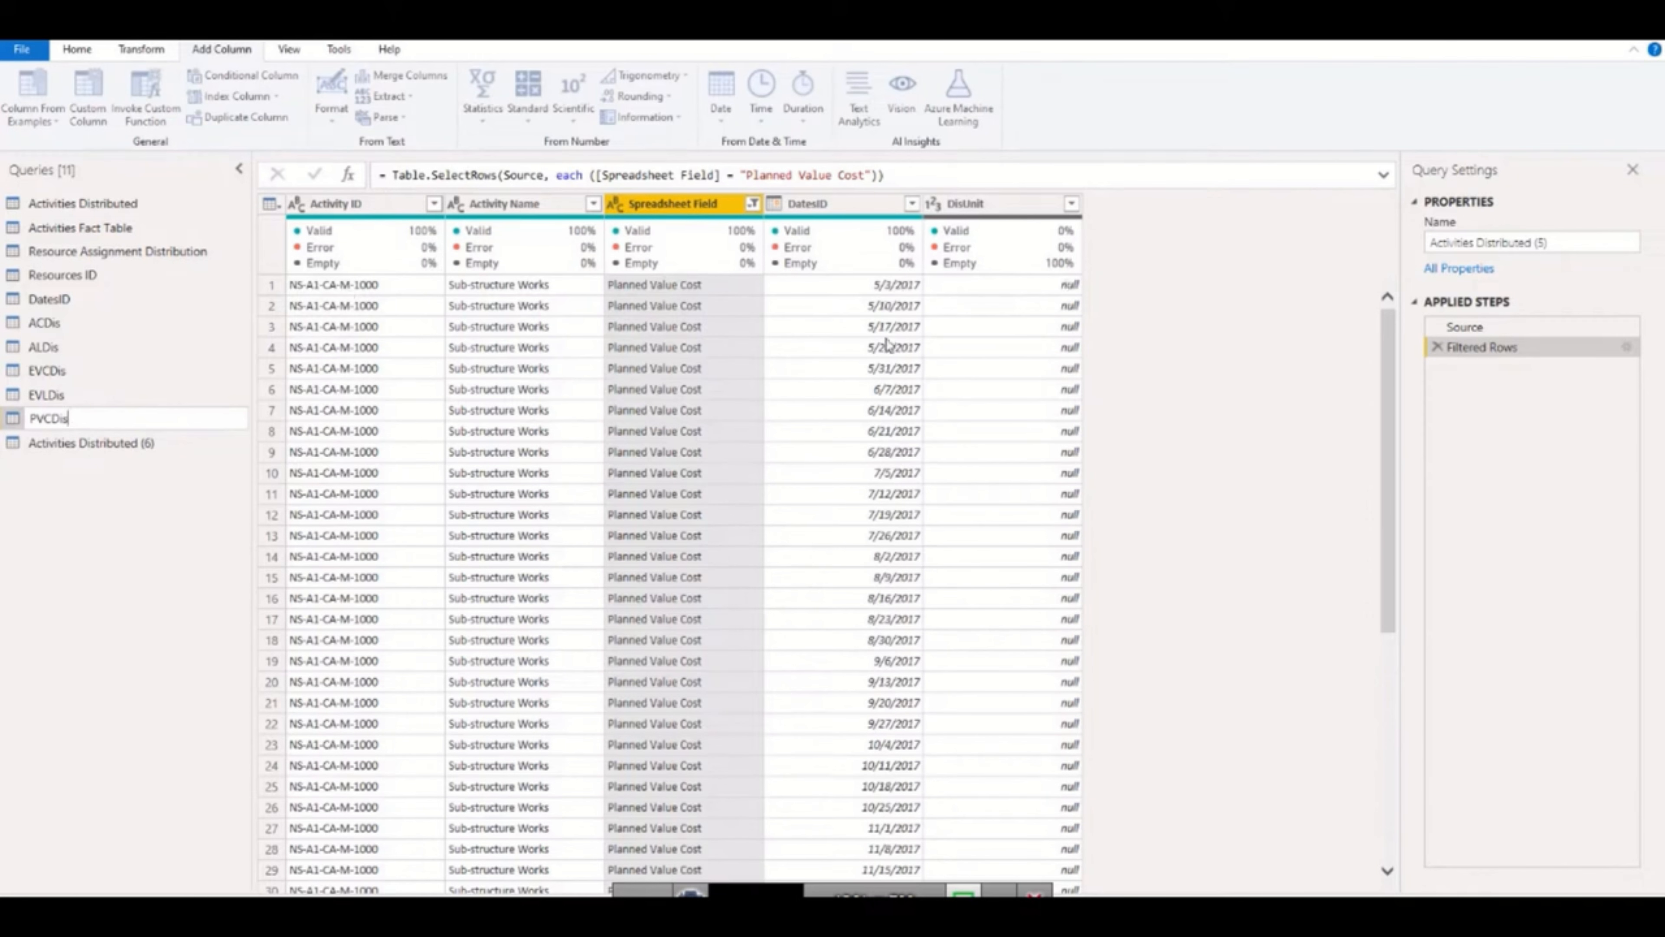
{"action": "left_click", "coordinate": [72, 419]}
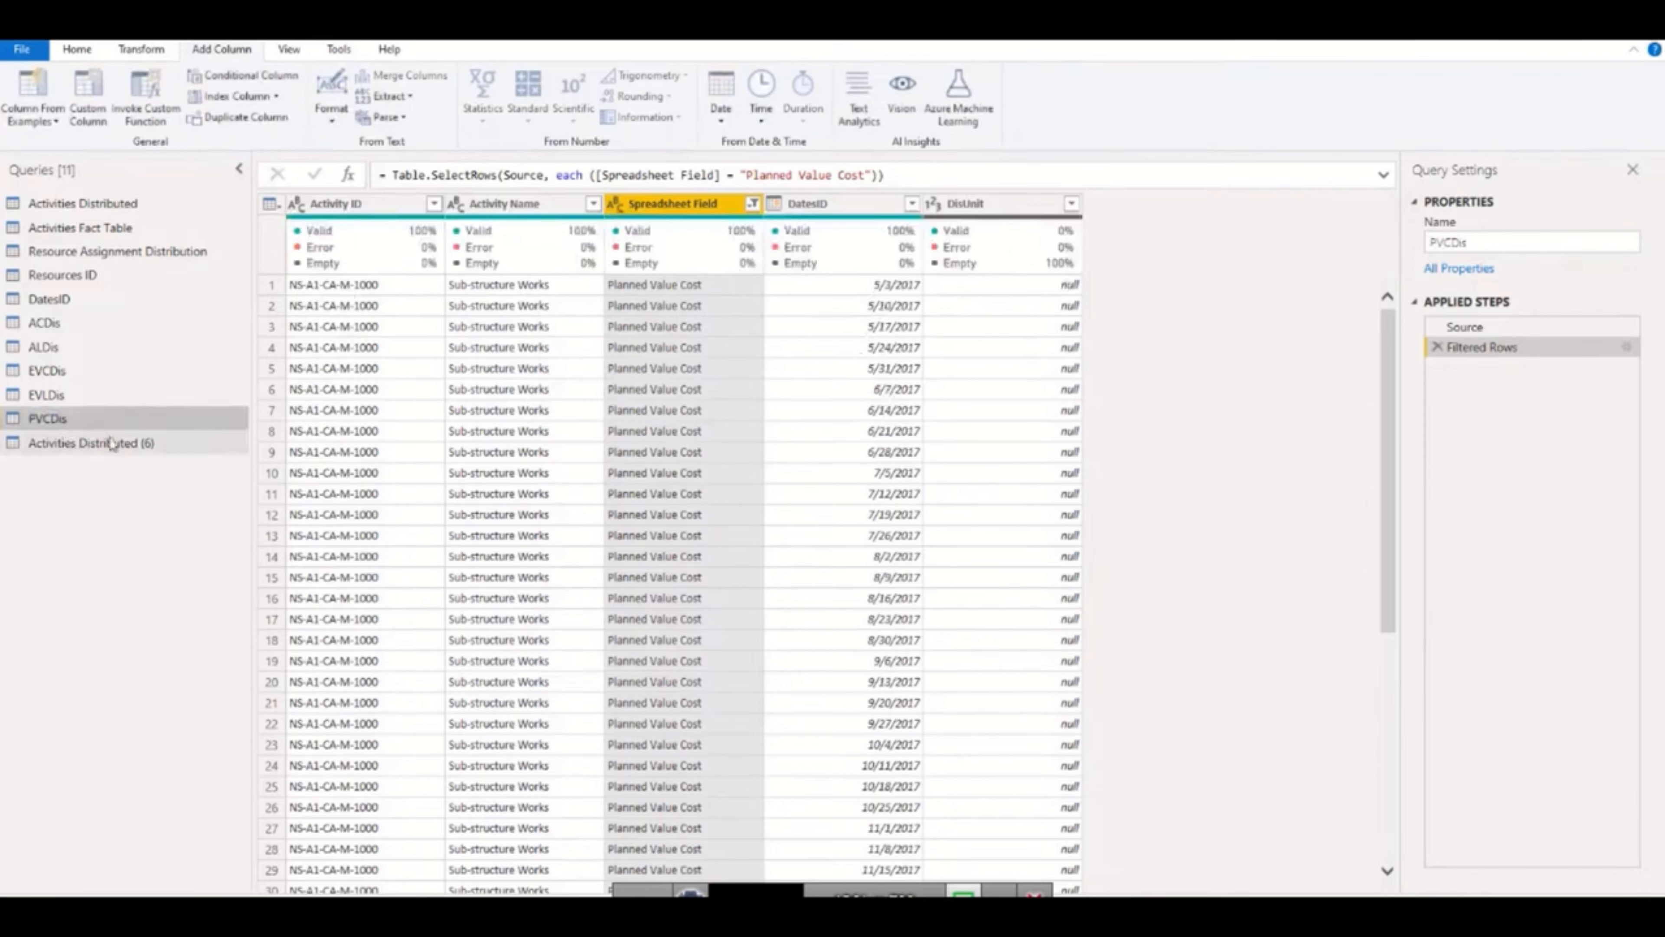
Filter the Spreadsheet Field column of Activities Distributed (6) to Planned Value Labor Units only.
{"action": "left_click", "coordinate": [99, 445]}
{"action": "left_click", "coordinate": [752, 203]}
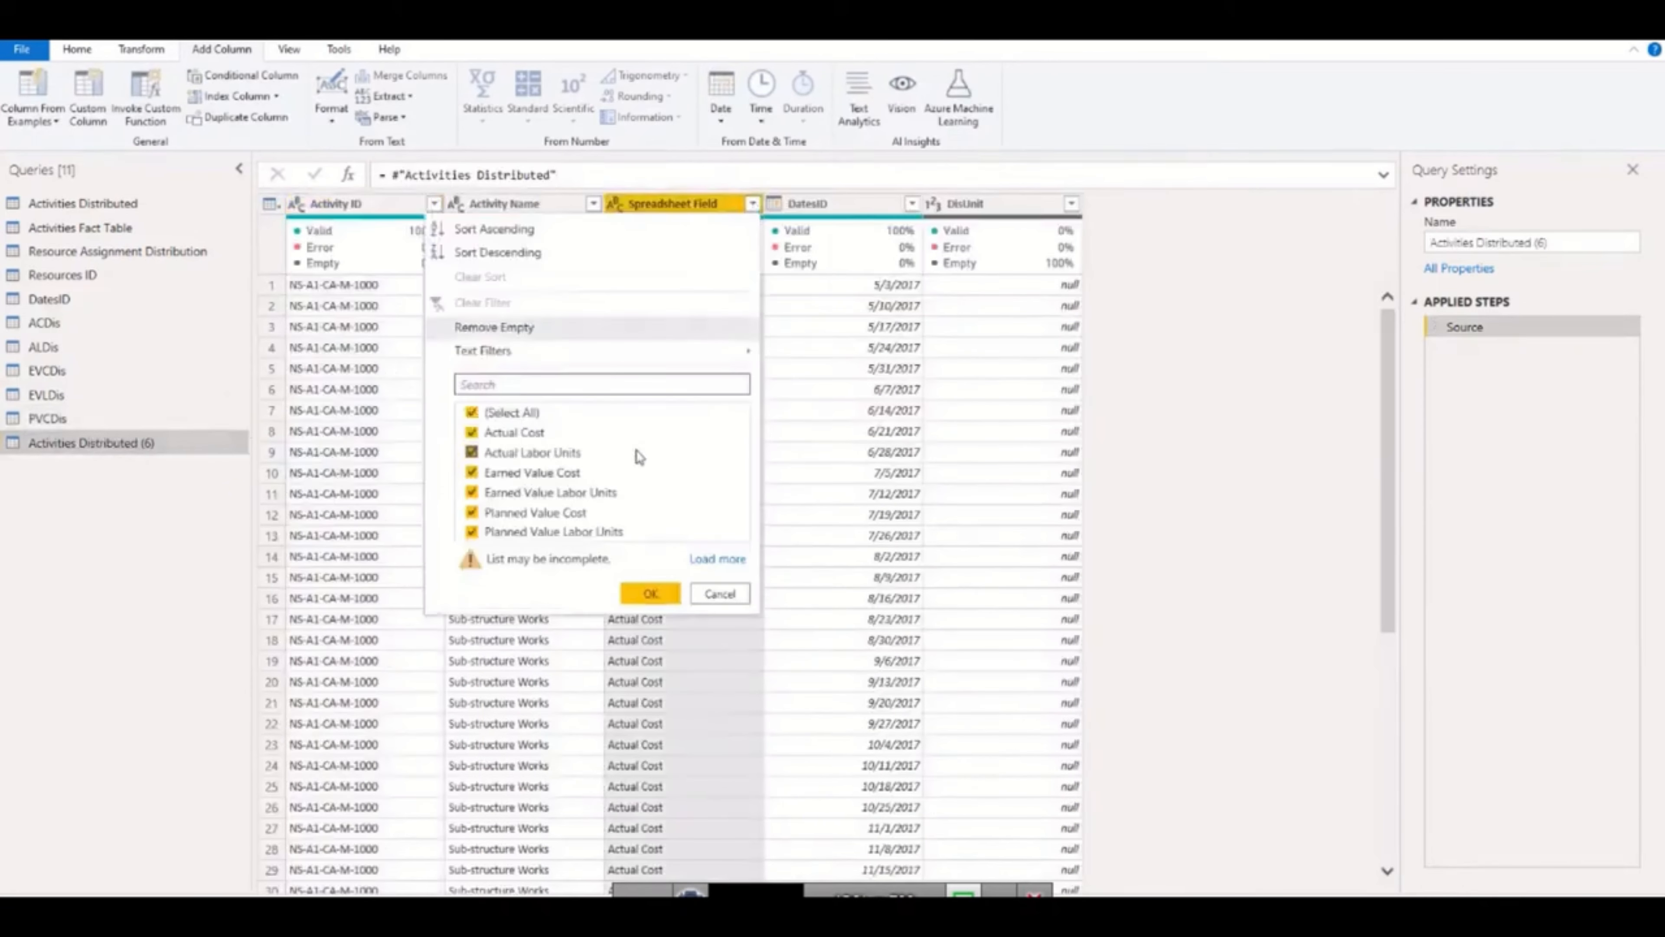
{"action": "left_click", "coordinate": [511, 412]}
{"action": "left_click", "coordinate": [536, 533]}
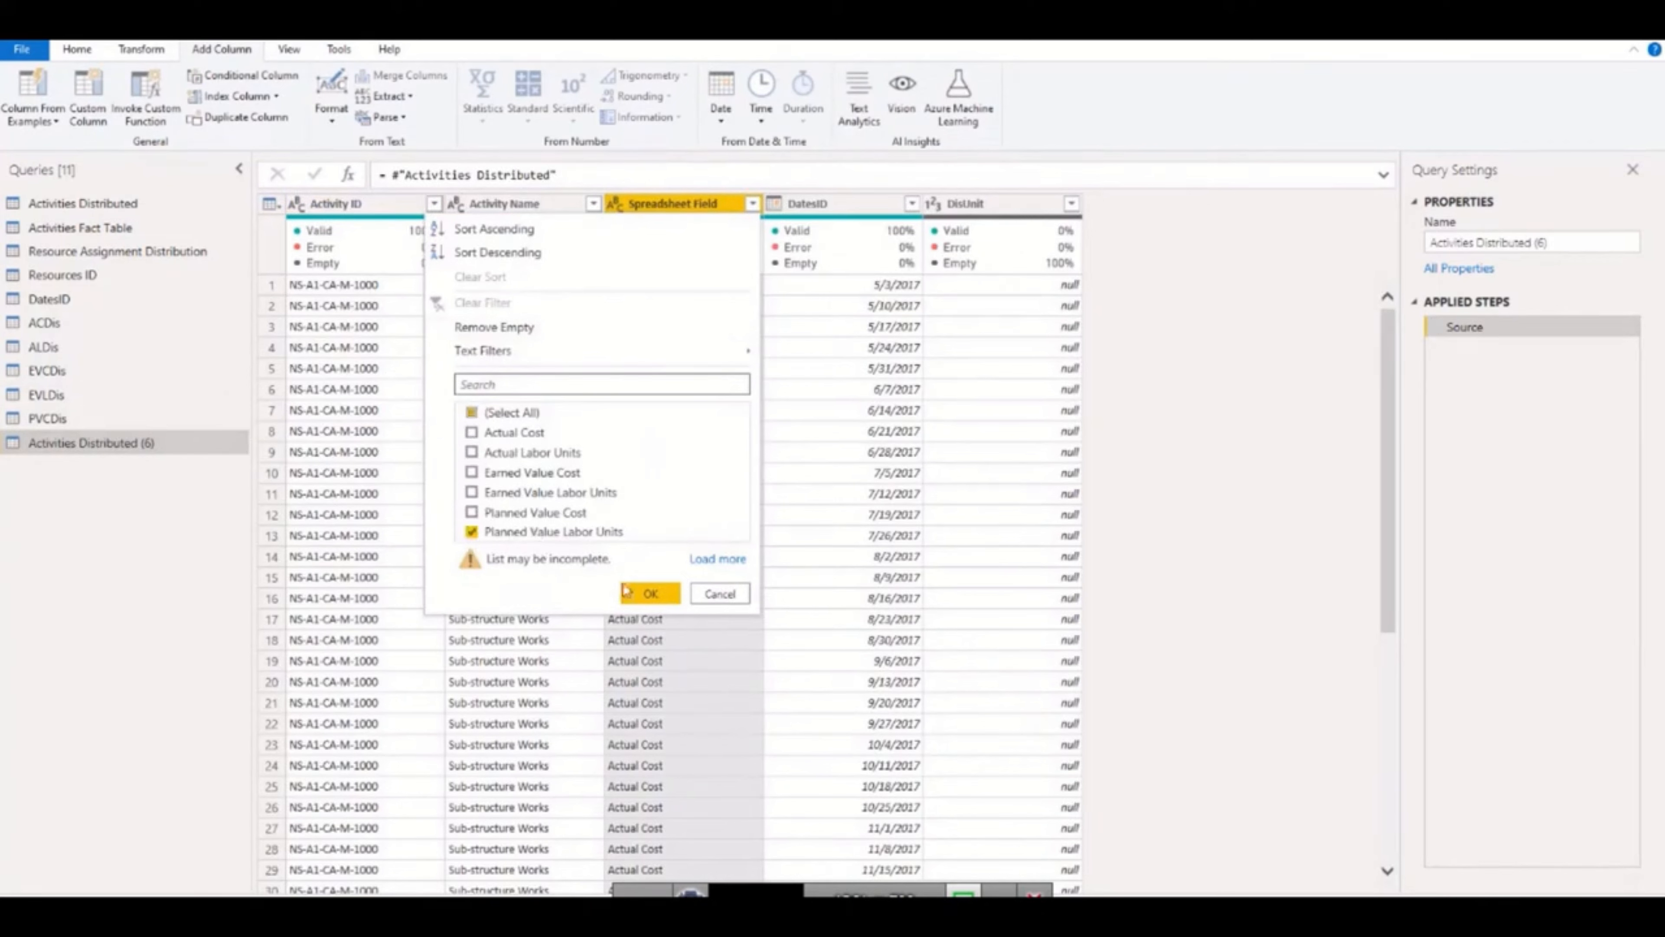
{"action": "left_click", "coordinate": [649, 594]}
Rename the query filtered to Planned Value Labor Units as PVLDis.
{"action": "double_click", "coordinate": [173, 452]}
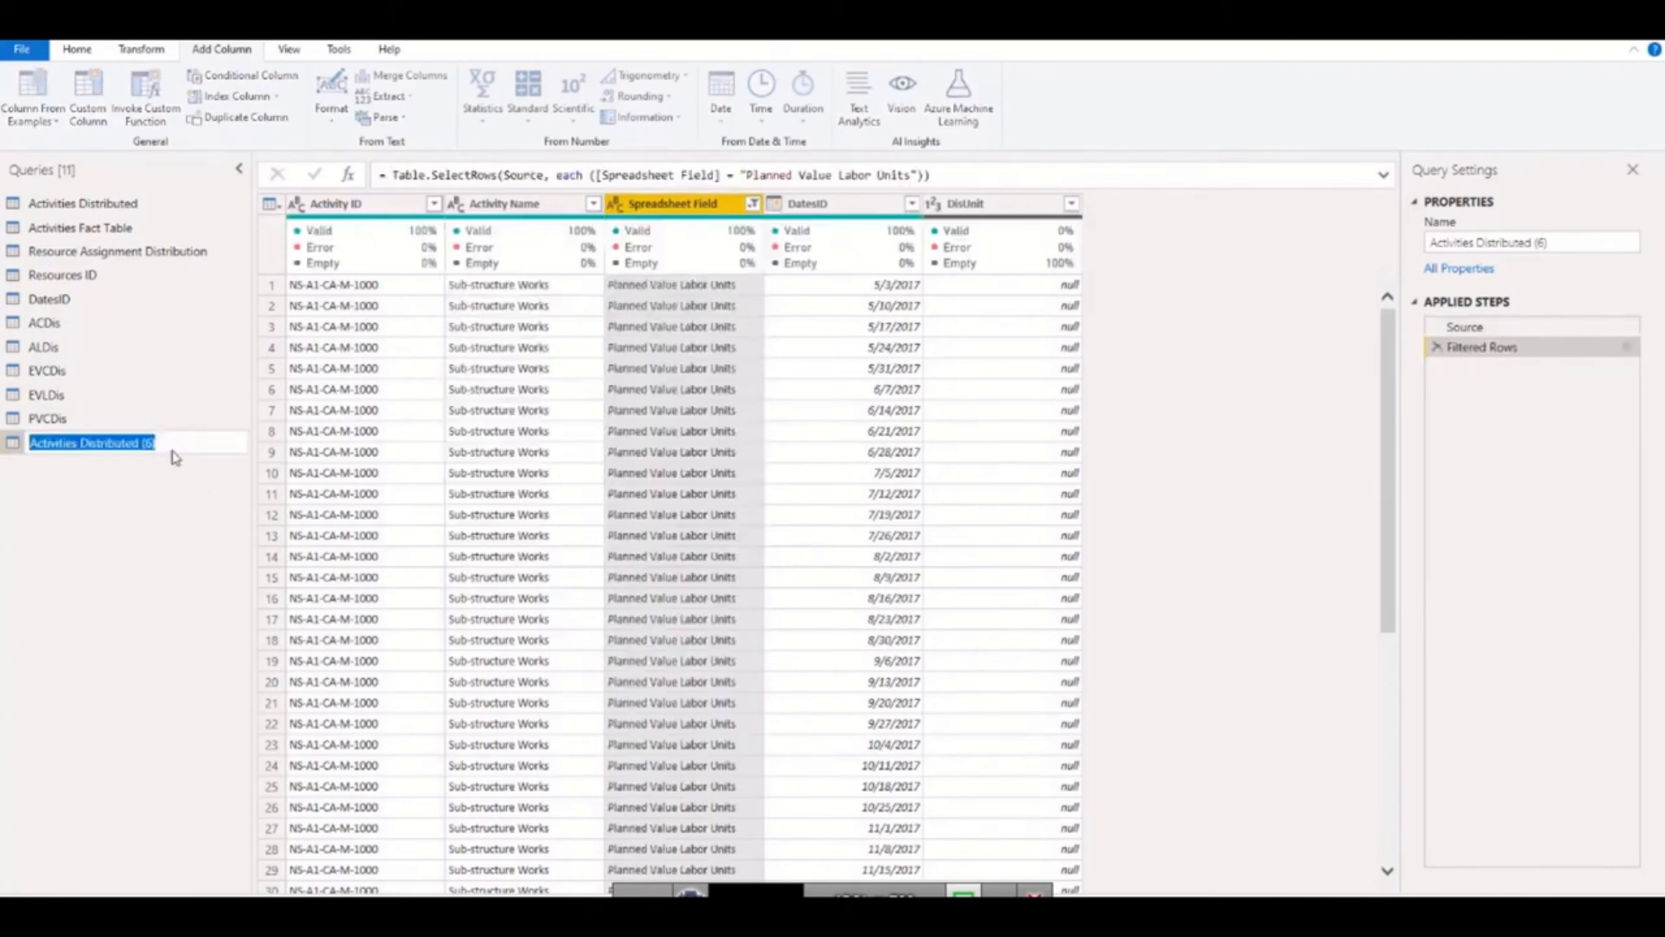
{"action": "type", "text": "P"}
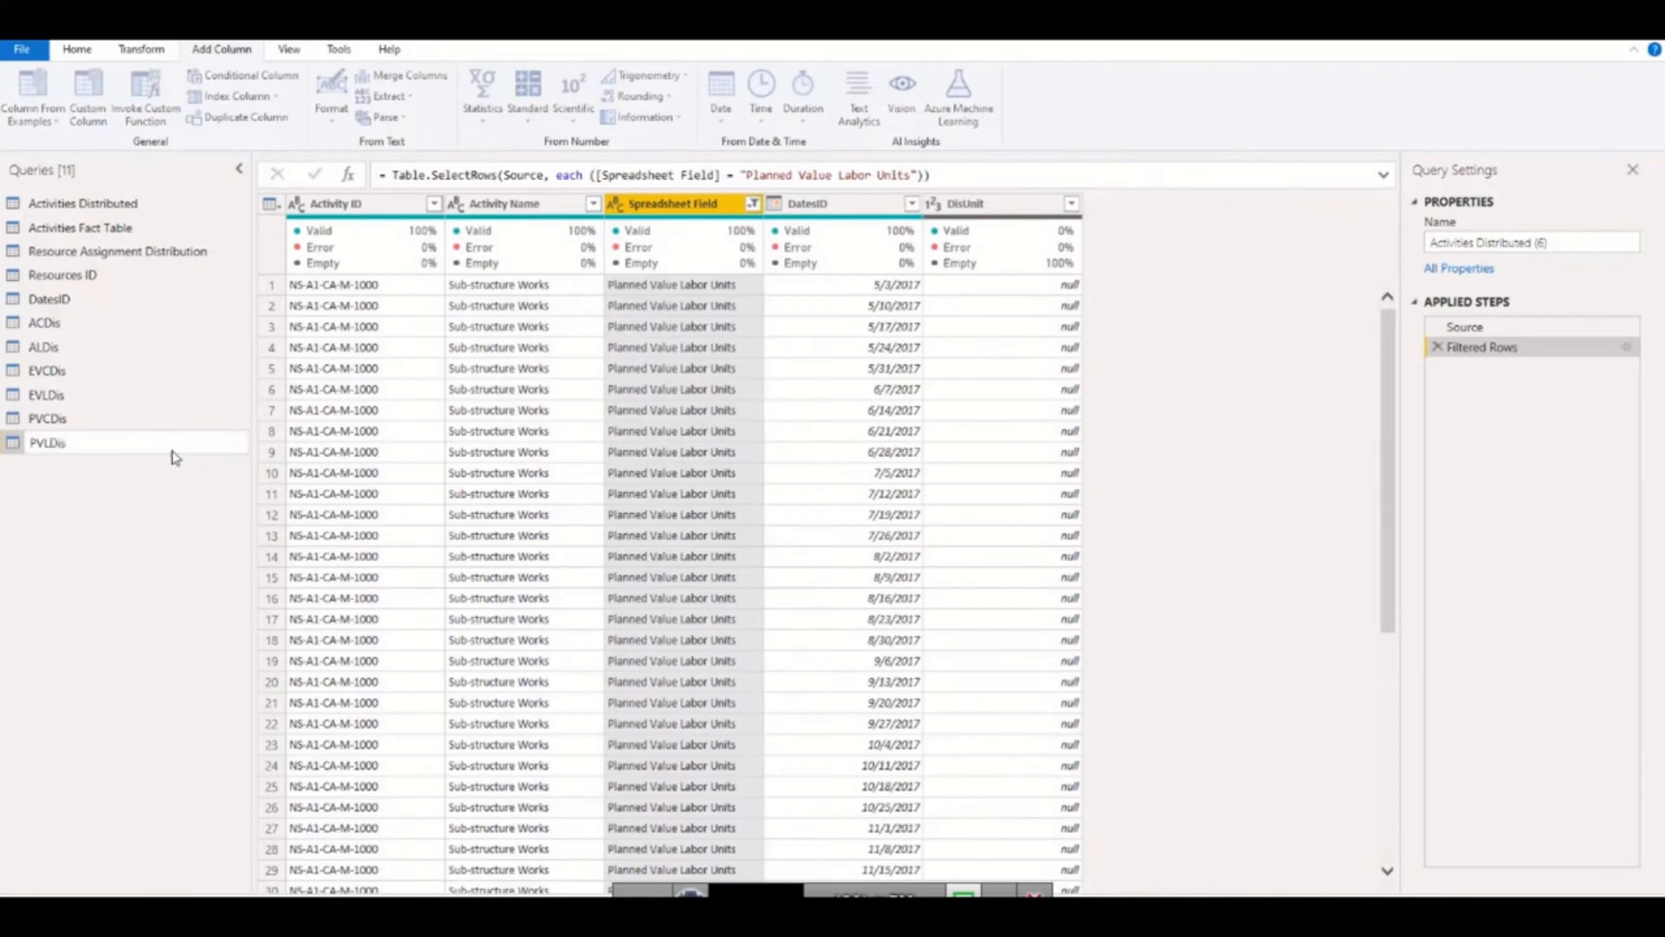
{"action": "type", "text": "VLDis"}
{"action": "key", "text": "Return"}
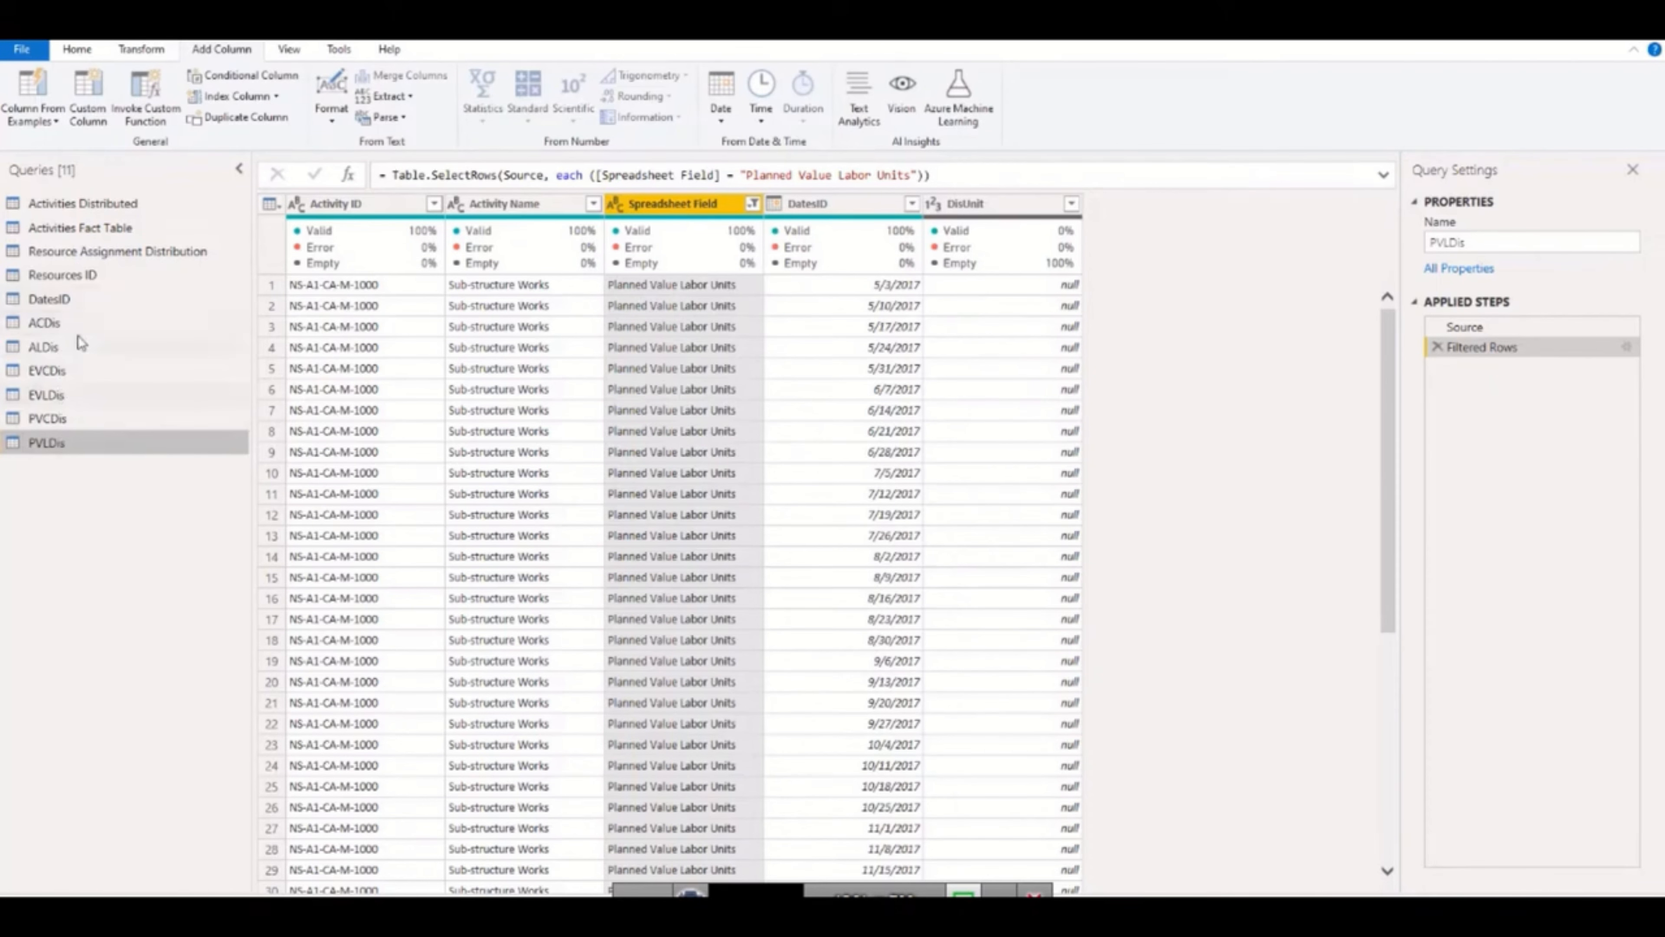
Create a reference of the Resource Assignment Distribution query and rename it MTUnitsDis.
{"action": "left_click", "coordinate": [95, 260]}
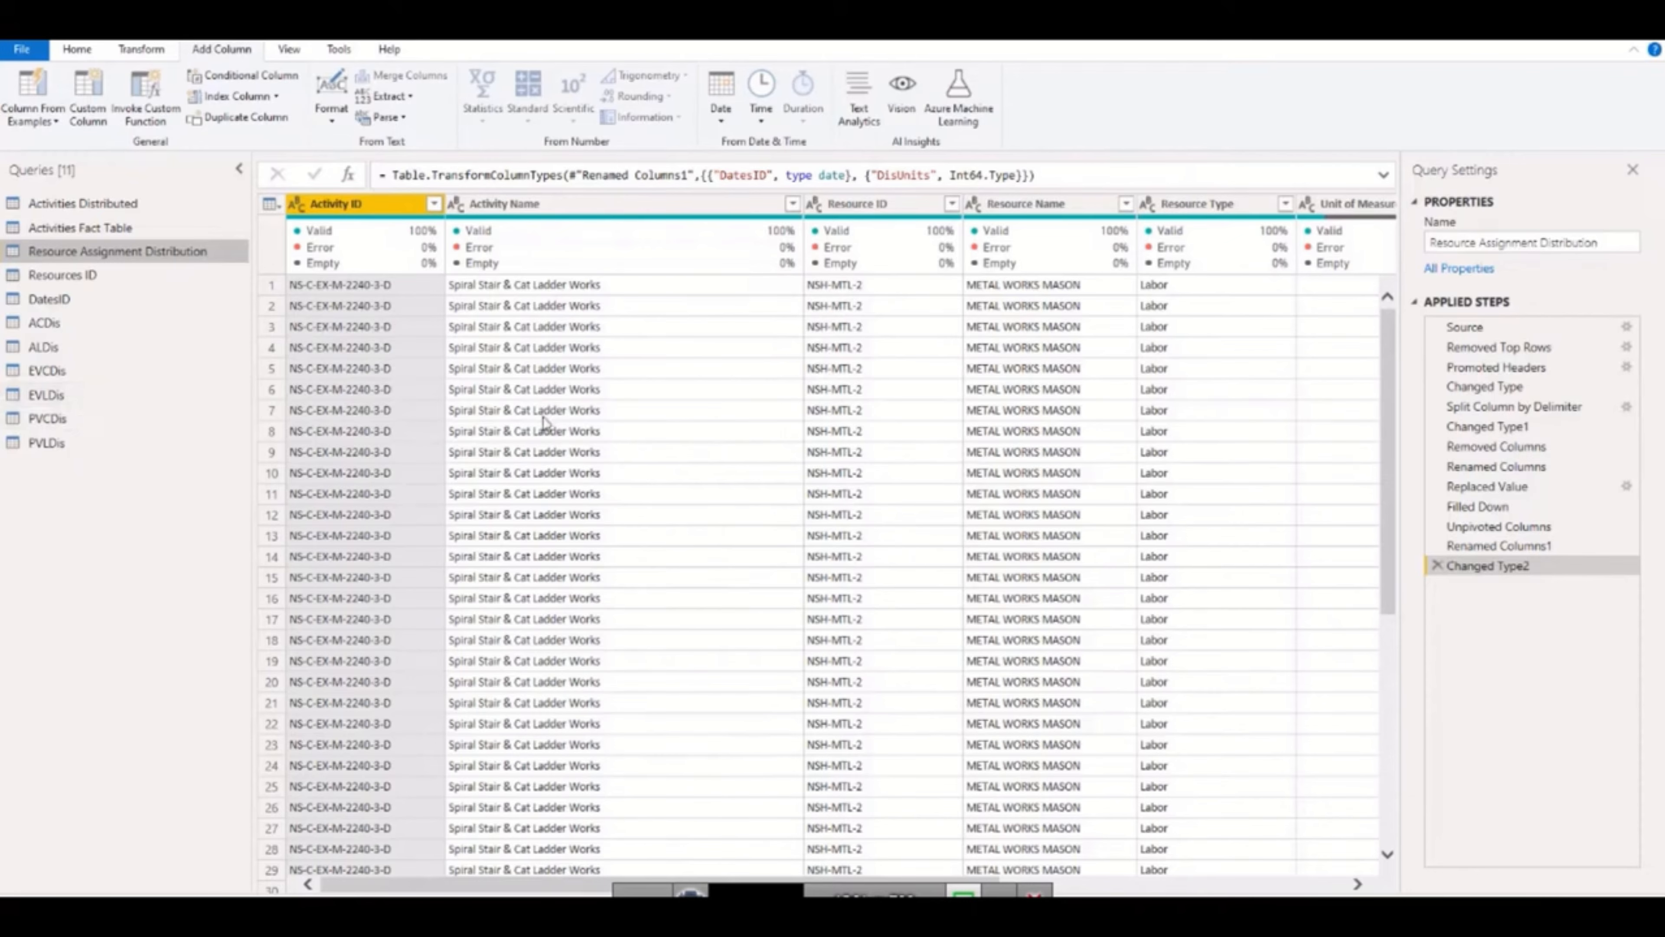
{"action": "left_click_drag", "start_coordinate": [803, 205], "coordinate": [742, 204]}
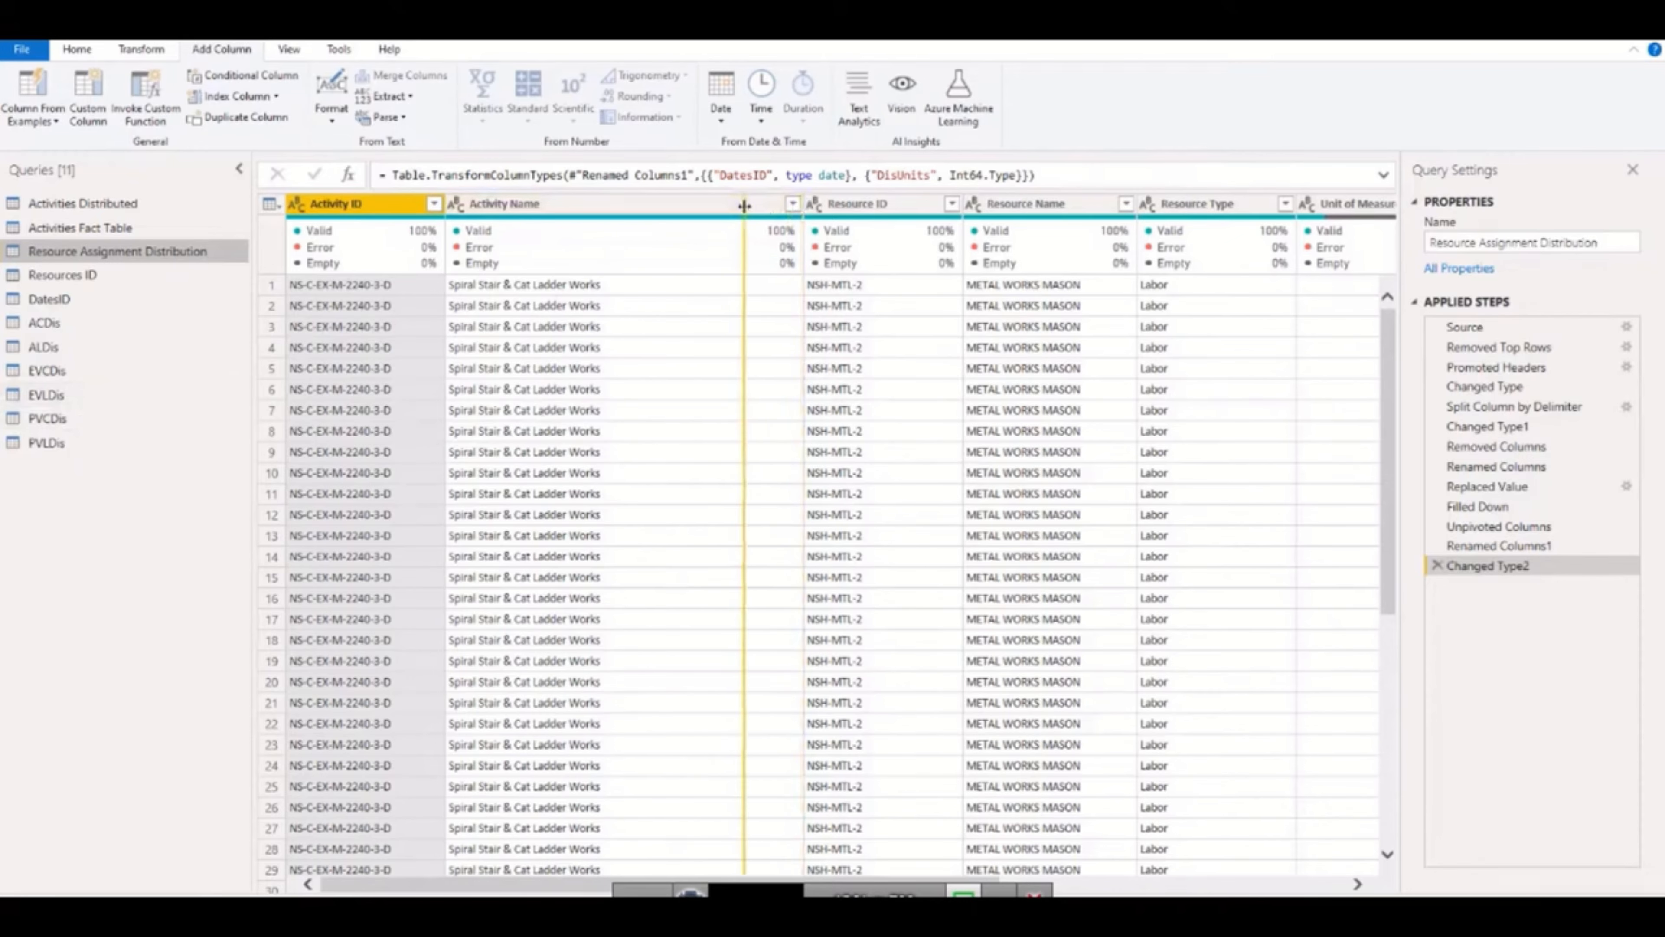
{"action": "right_click", "coordinate": [77, 252]}
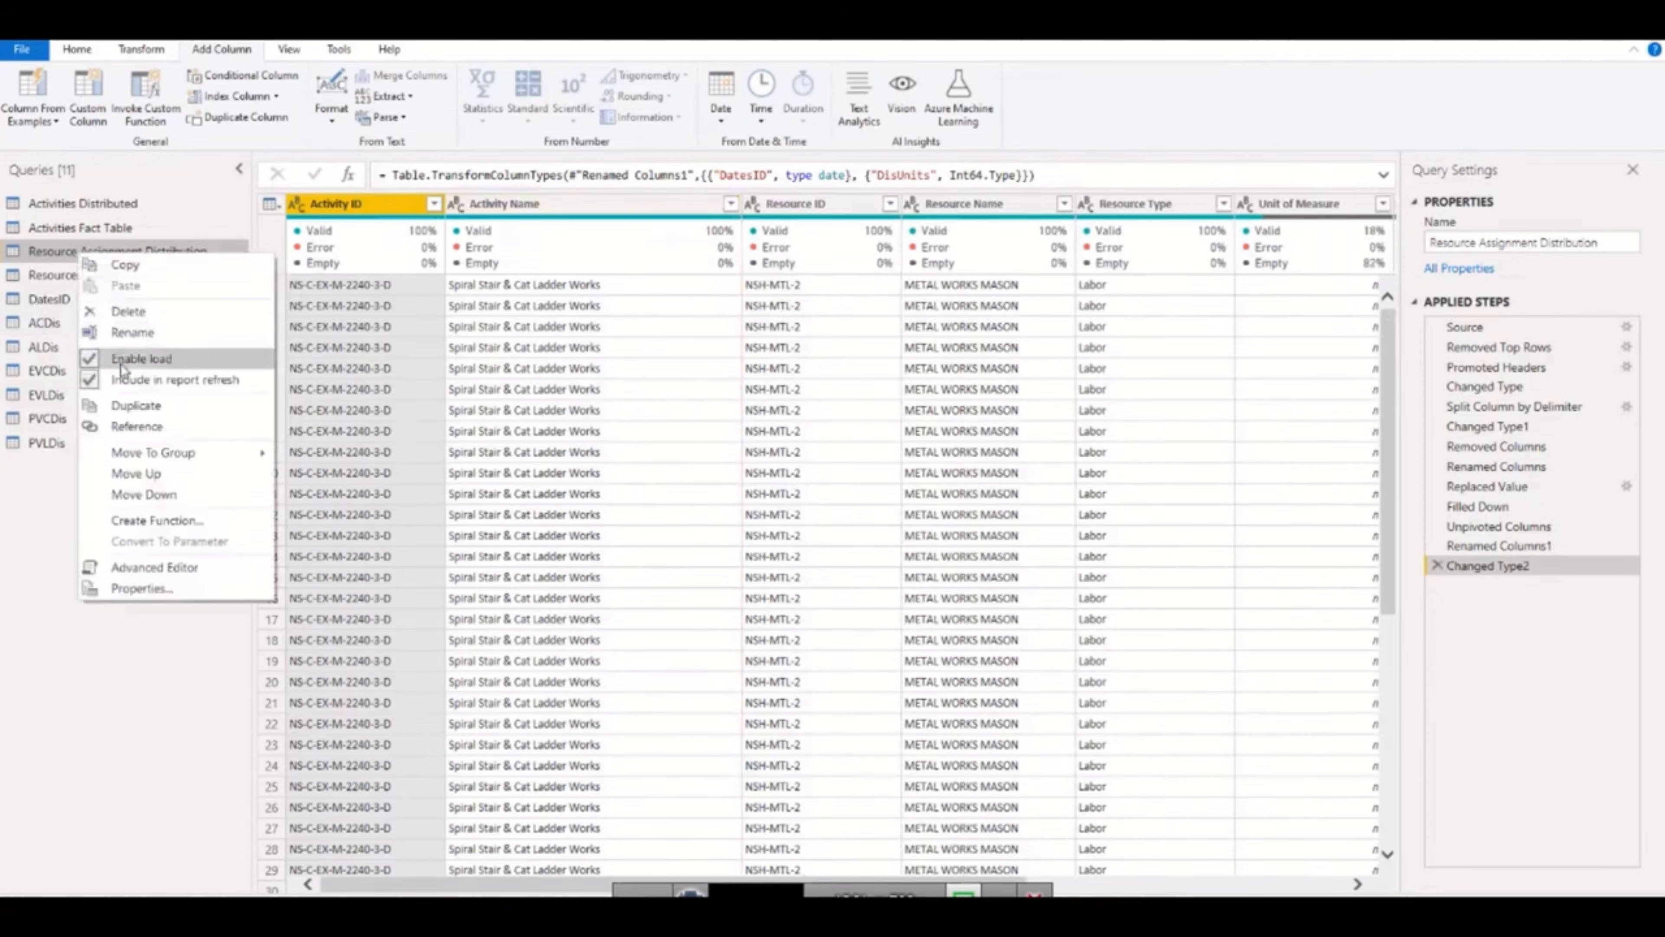
{"action": "left_click", "coordinate": [136, 427]}
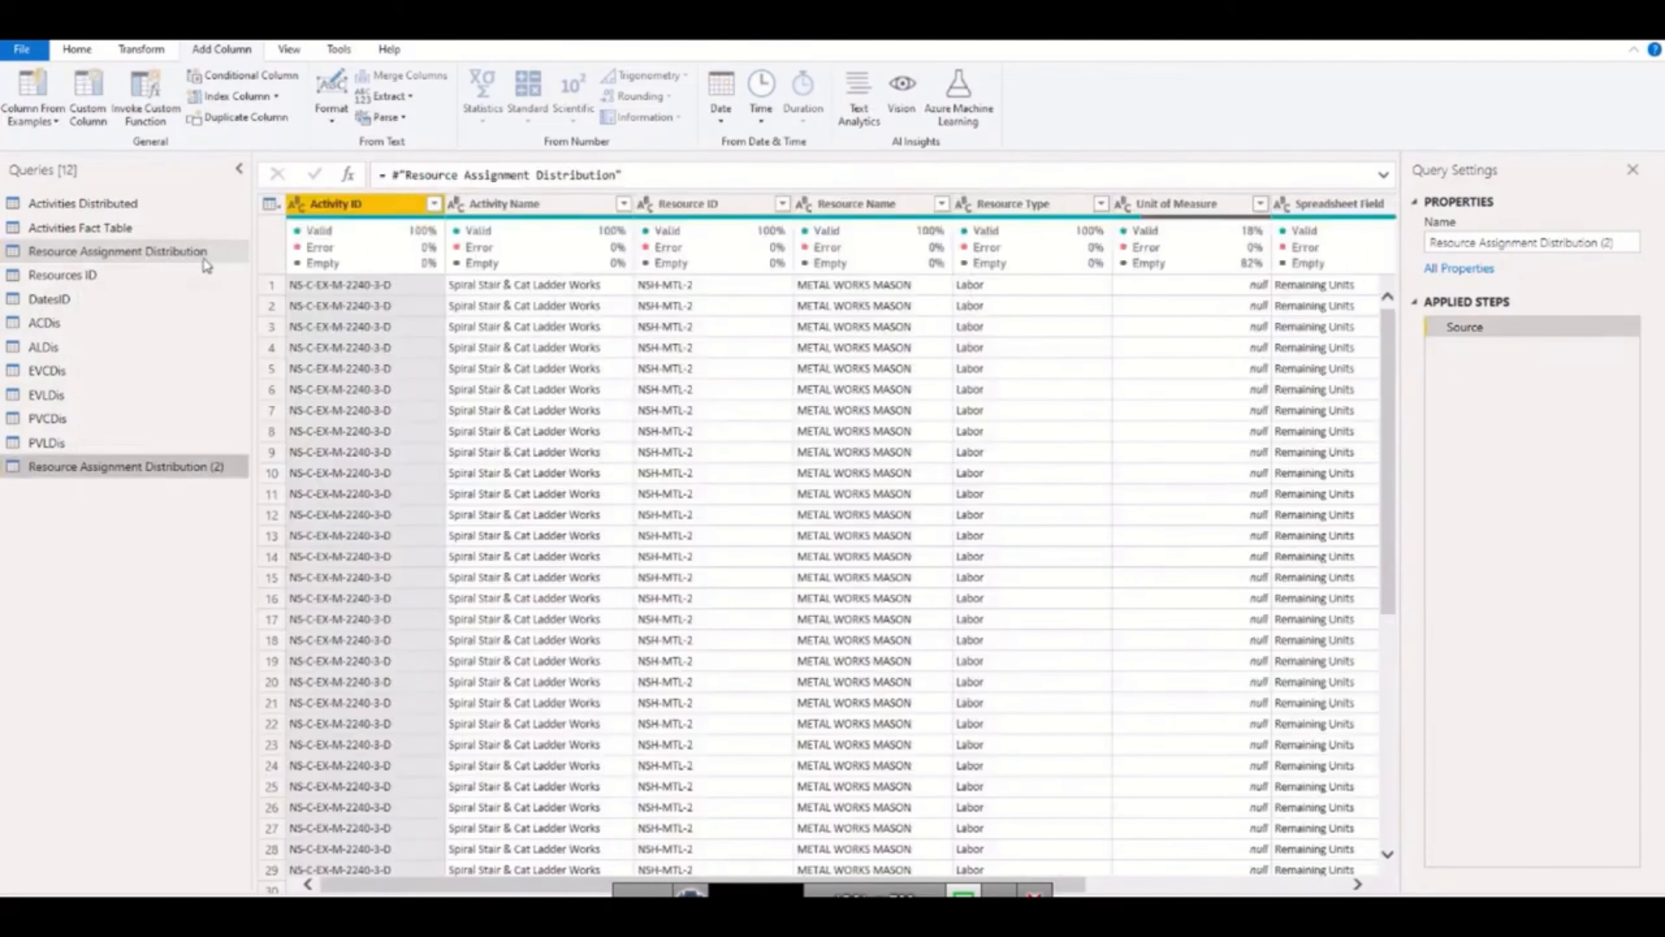
{"action": "double_click", "coordinate": [214, 467]}
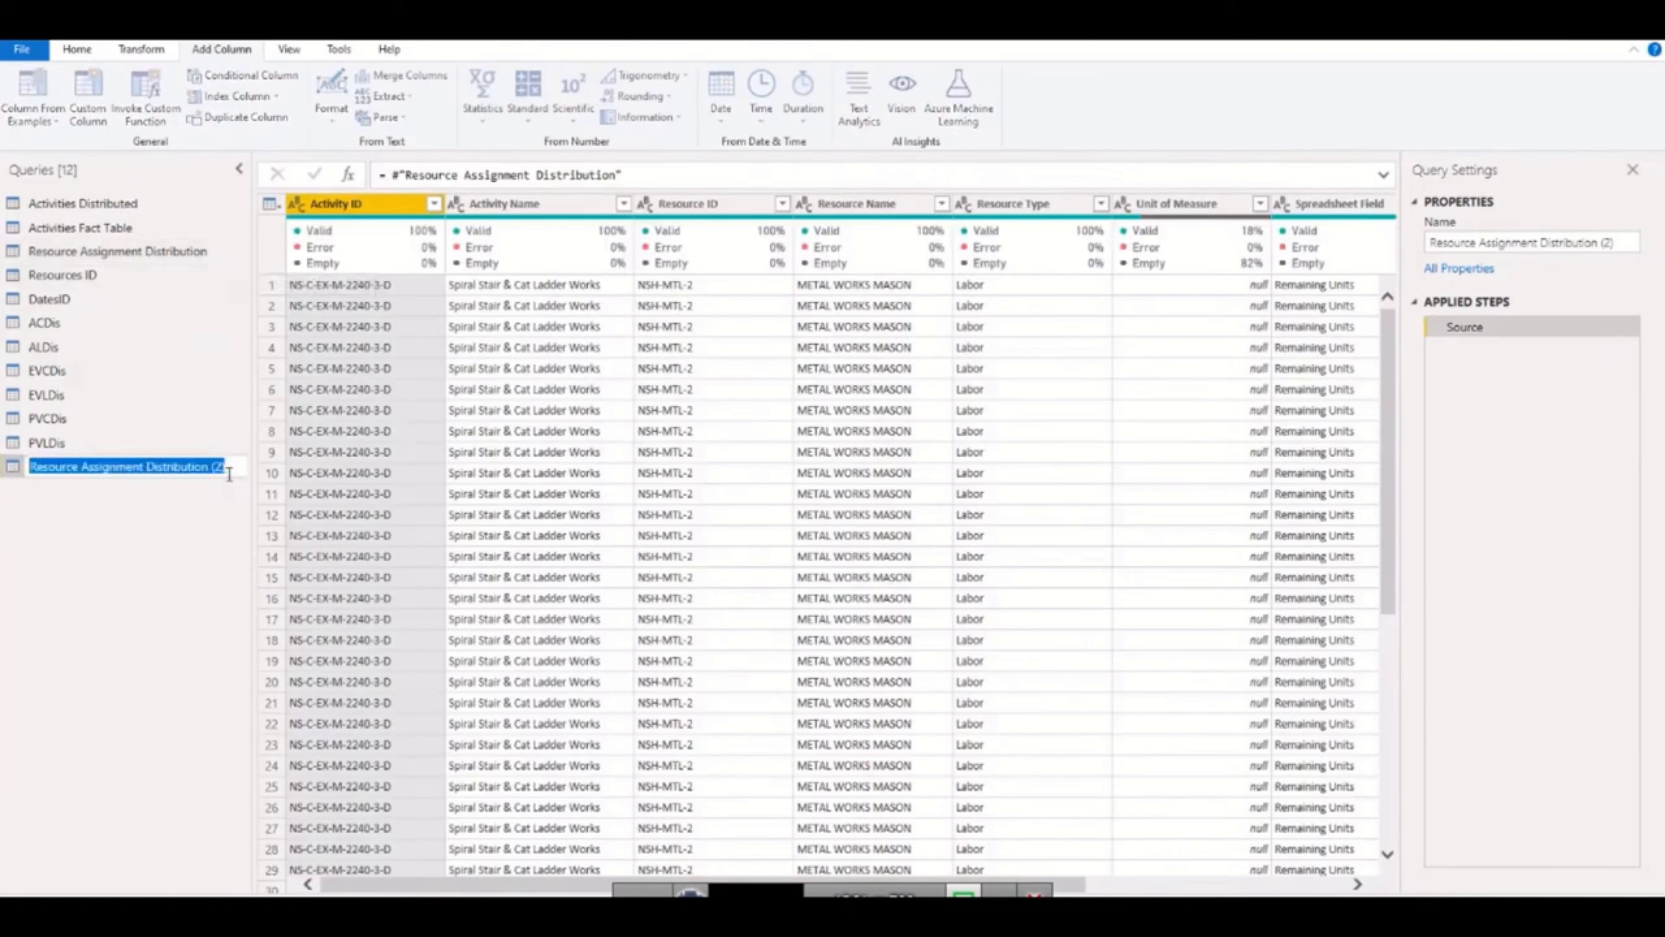
{"action": "type", "text": "MTUnitsDis"}
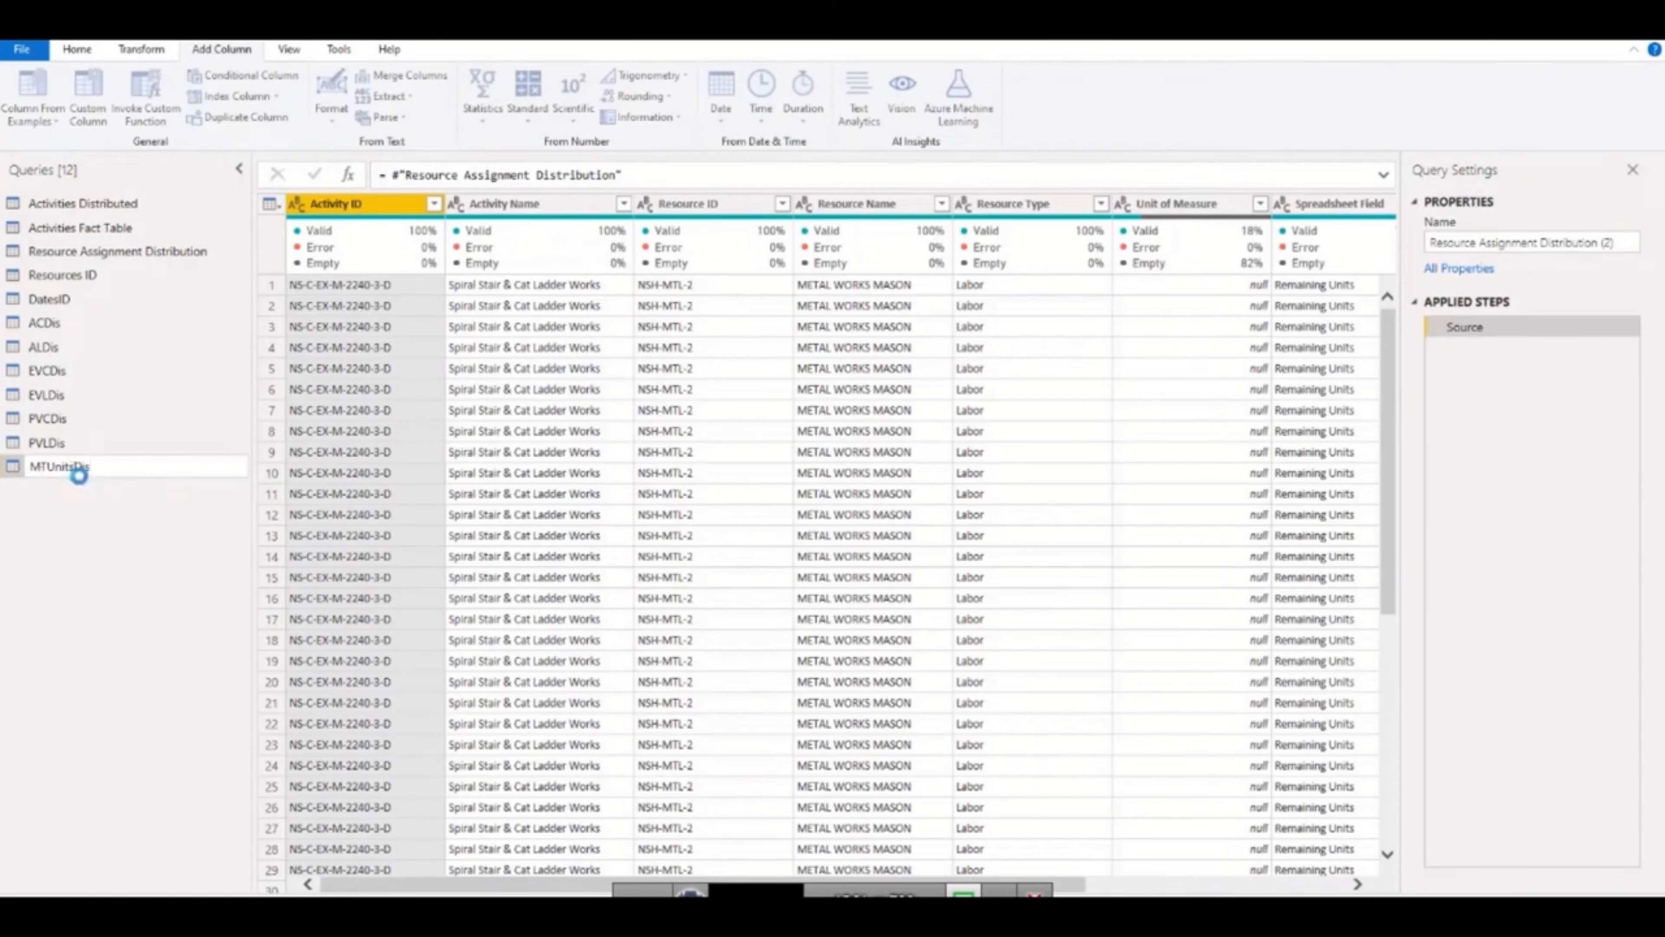
{"action": "key", "text": "Return"}
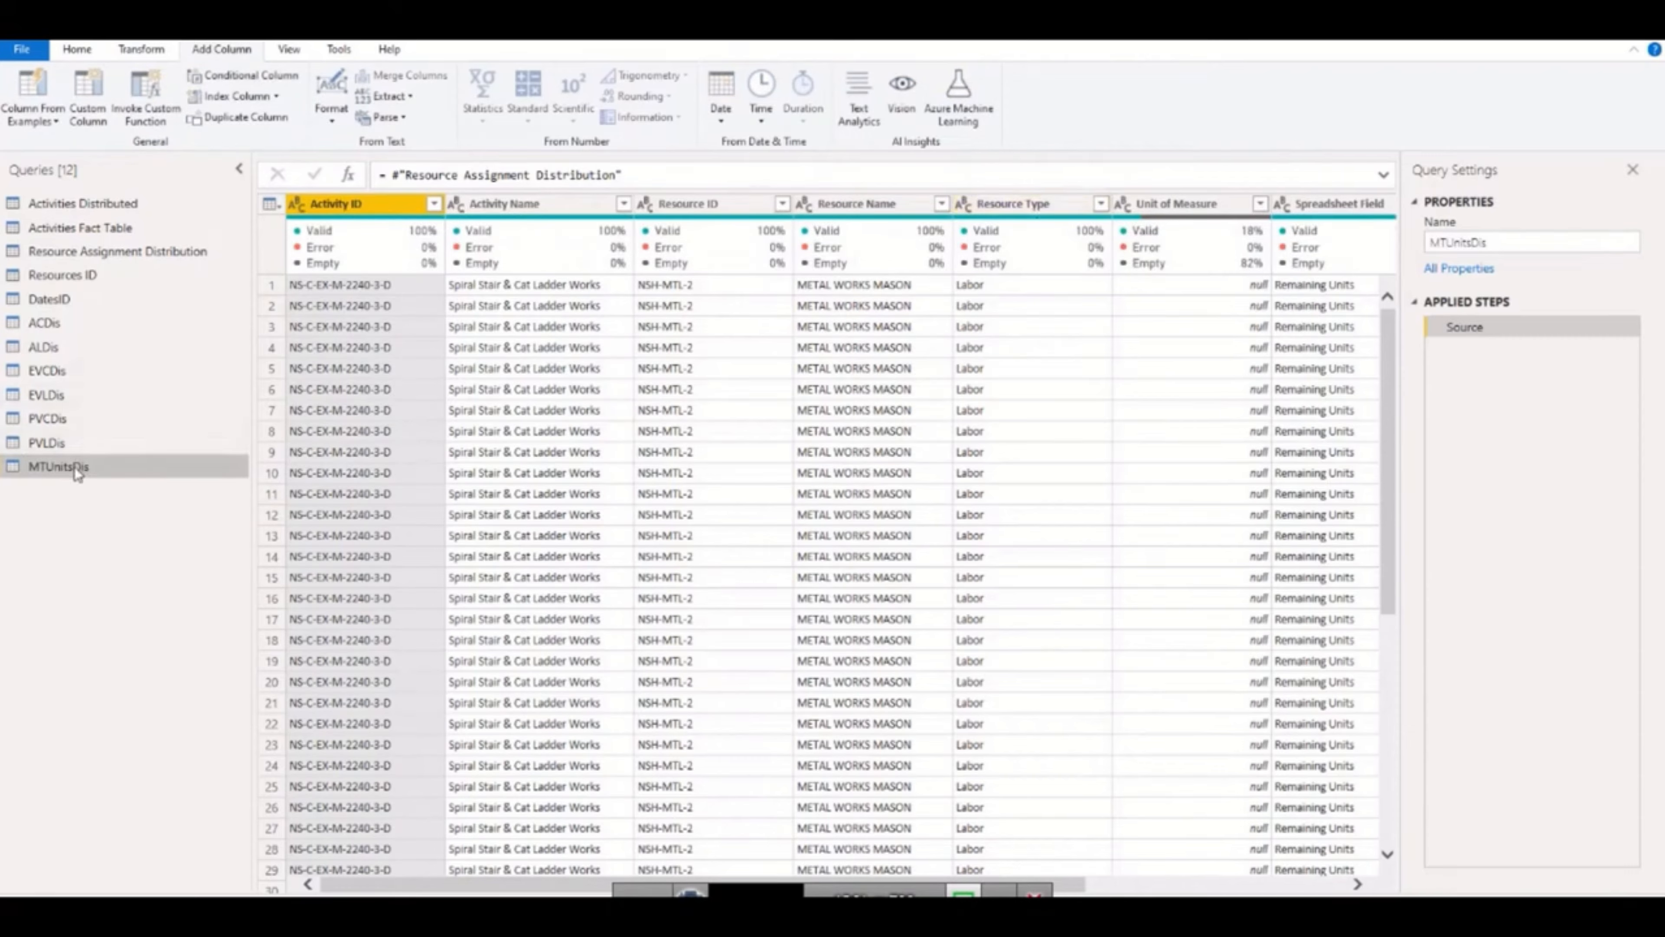
Filter the Resource Type column of MTUnitsDis to Material only.
{"action": "left_click", "coordinate": [1100, 204]}
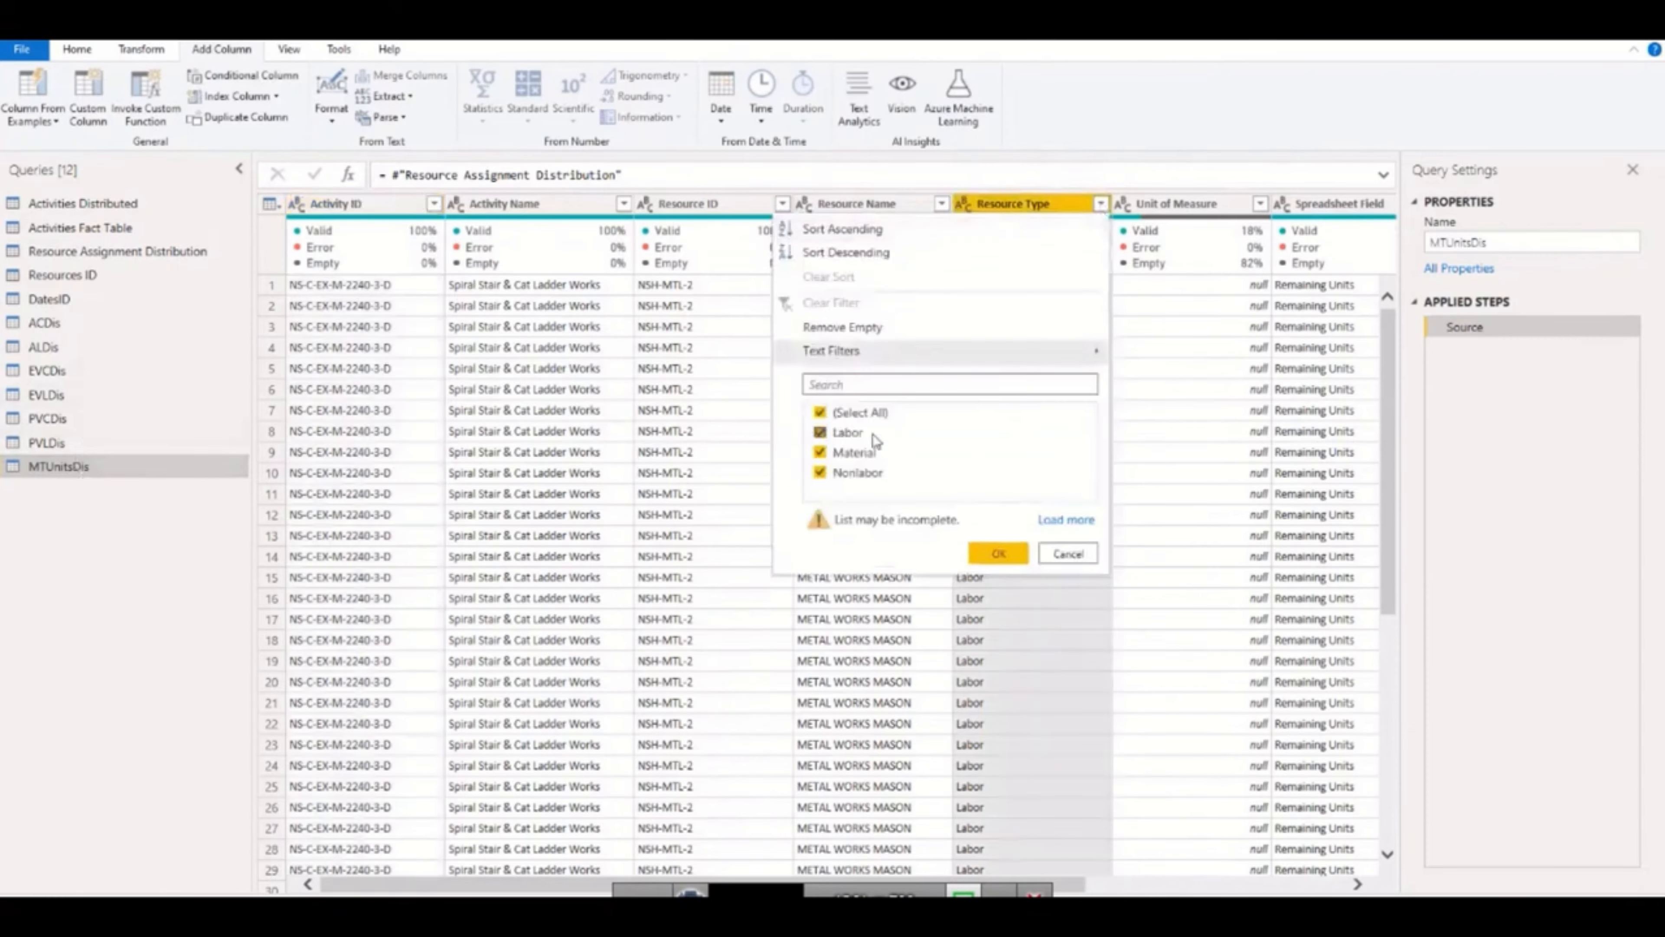
{"action": "left_click", "coordinate": [865, 413]}
{"action": "left_click", "coordinate": [852, 453]}
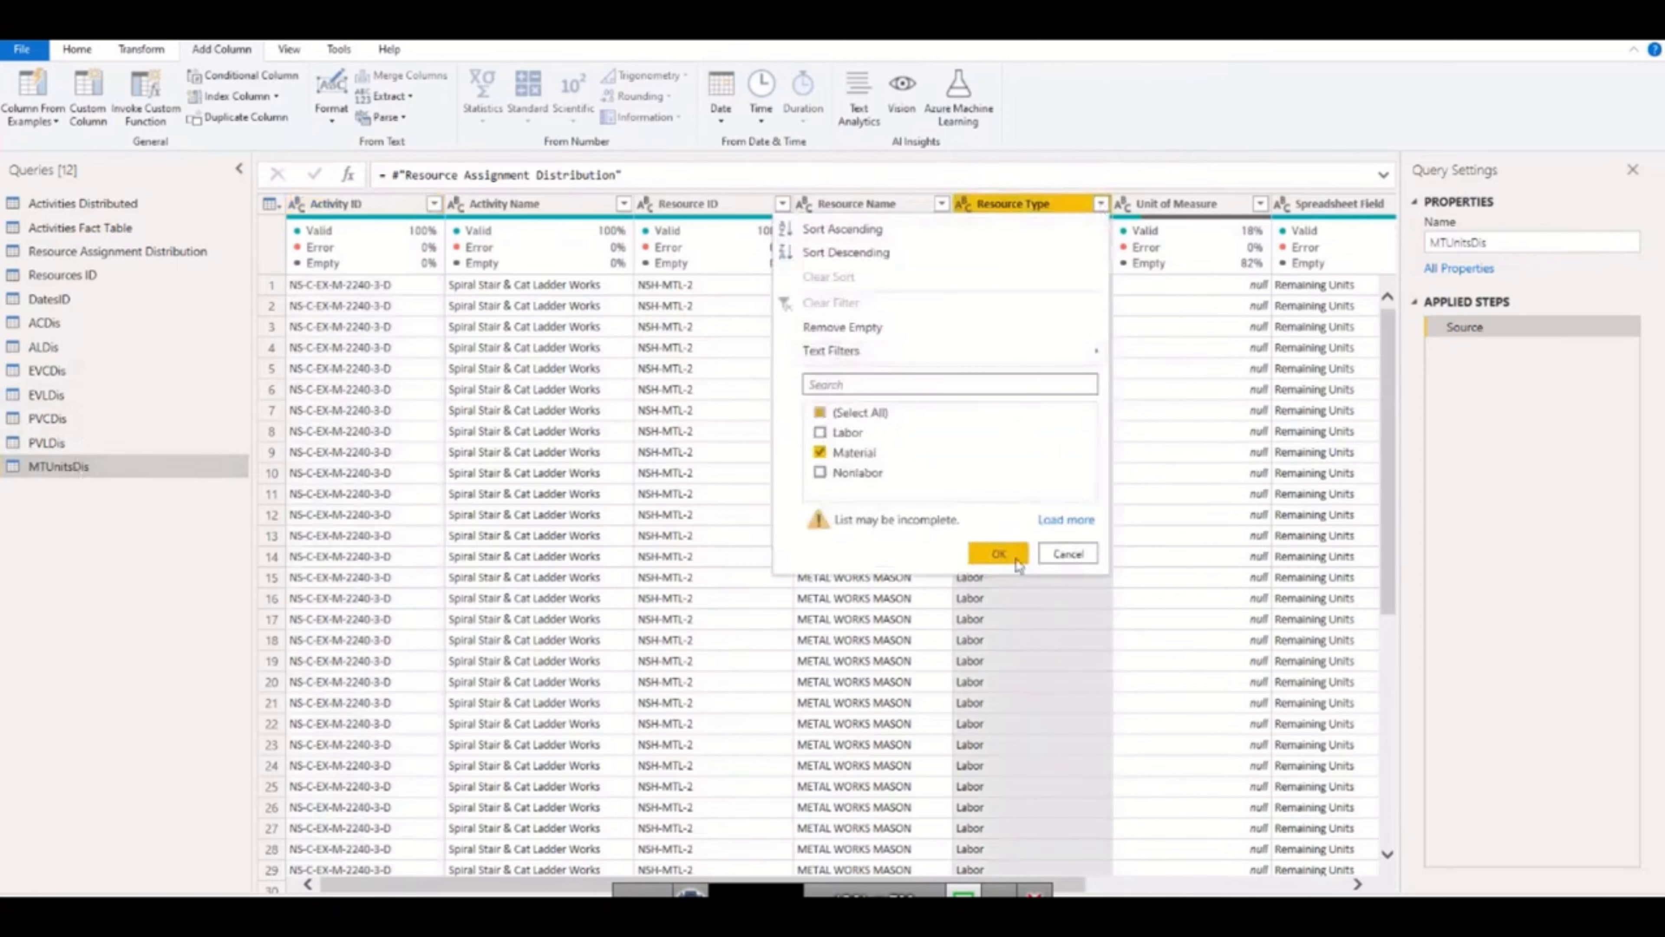
{"action": "left_click", "coordinate": [991, 553]}
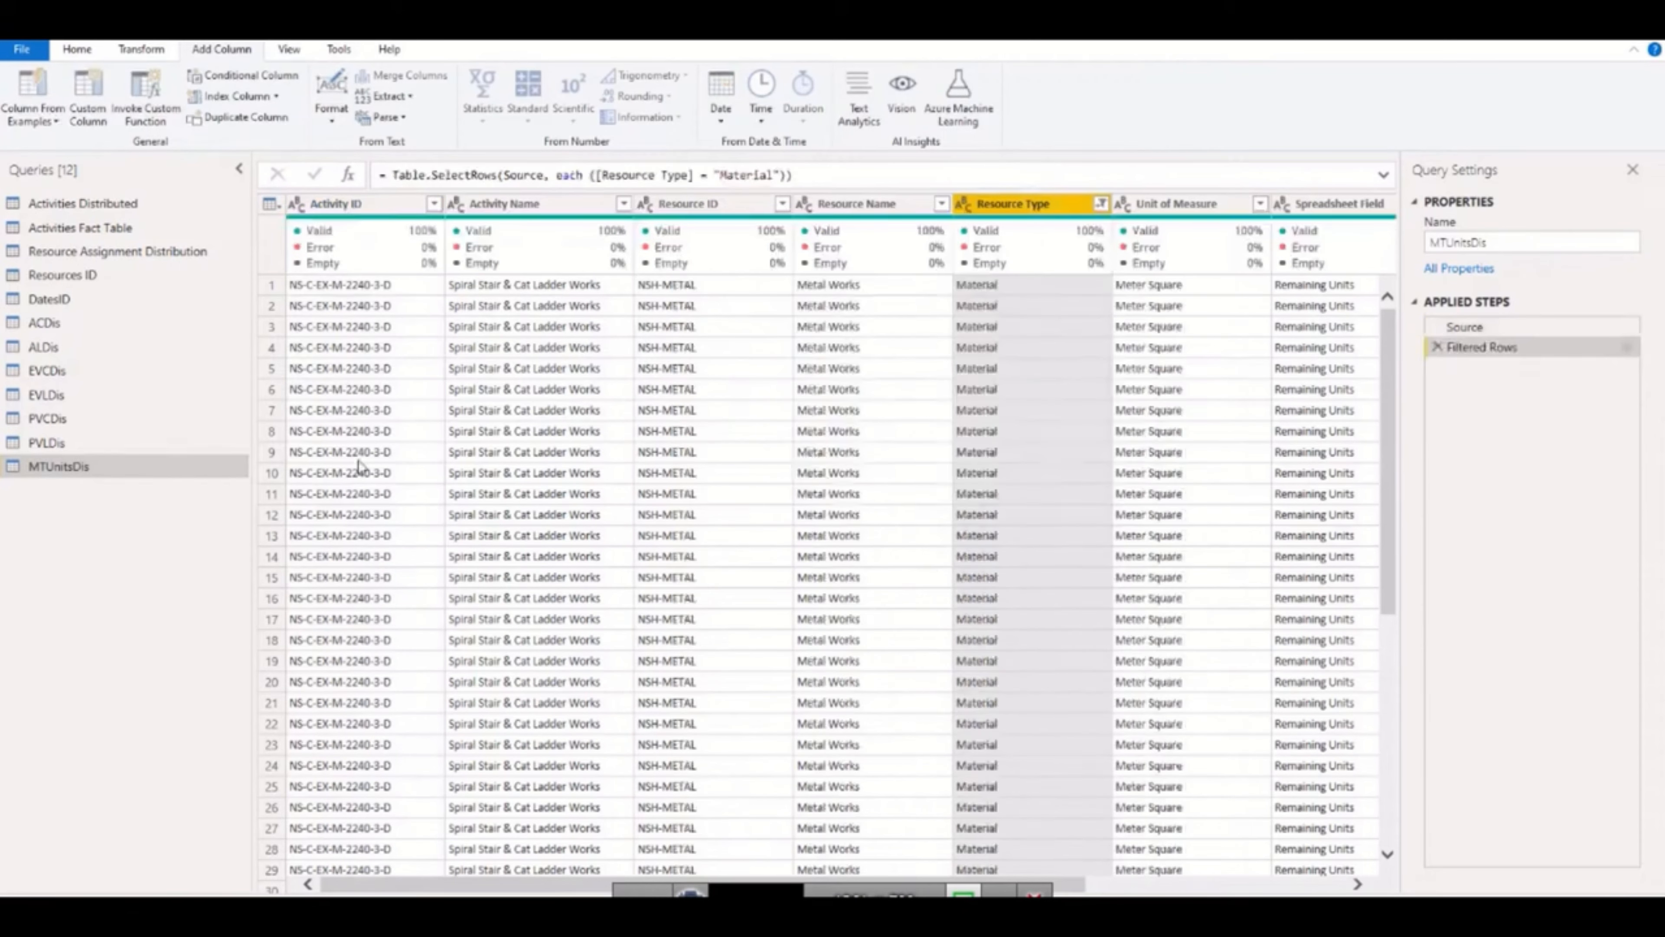
Create another reference of the Resource Assignment Distribution query and rename it NLUnitsDis.
{"action": "left_click", "coordinate": [101, 253]}
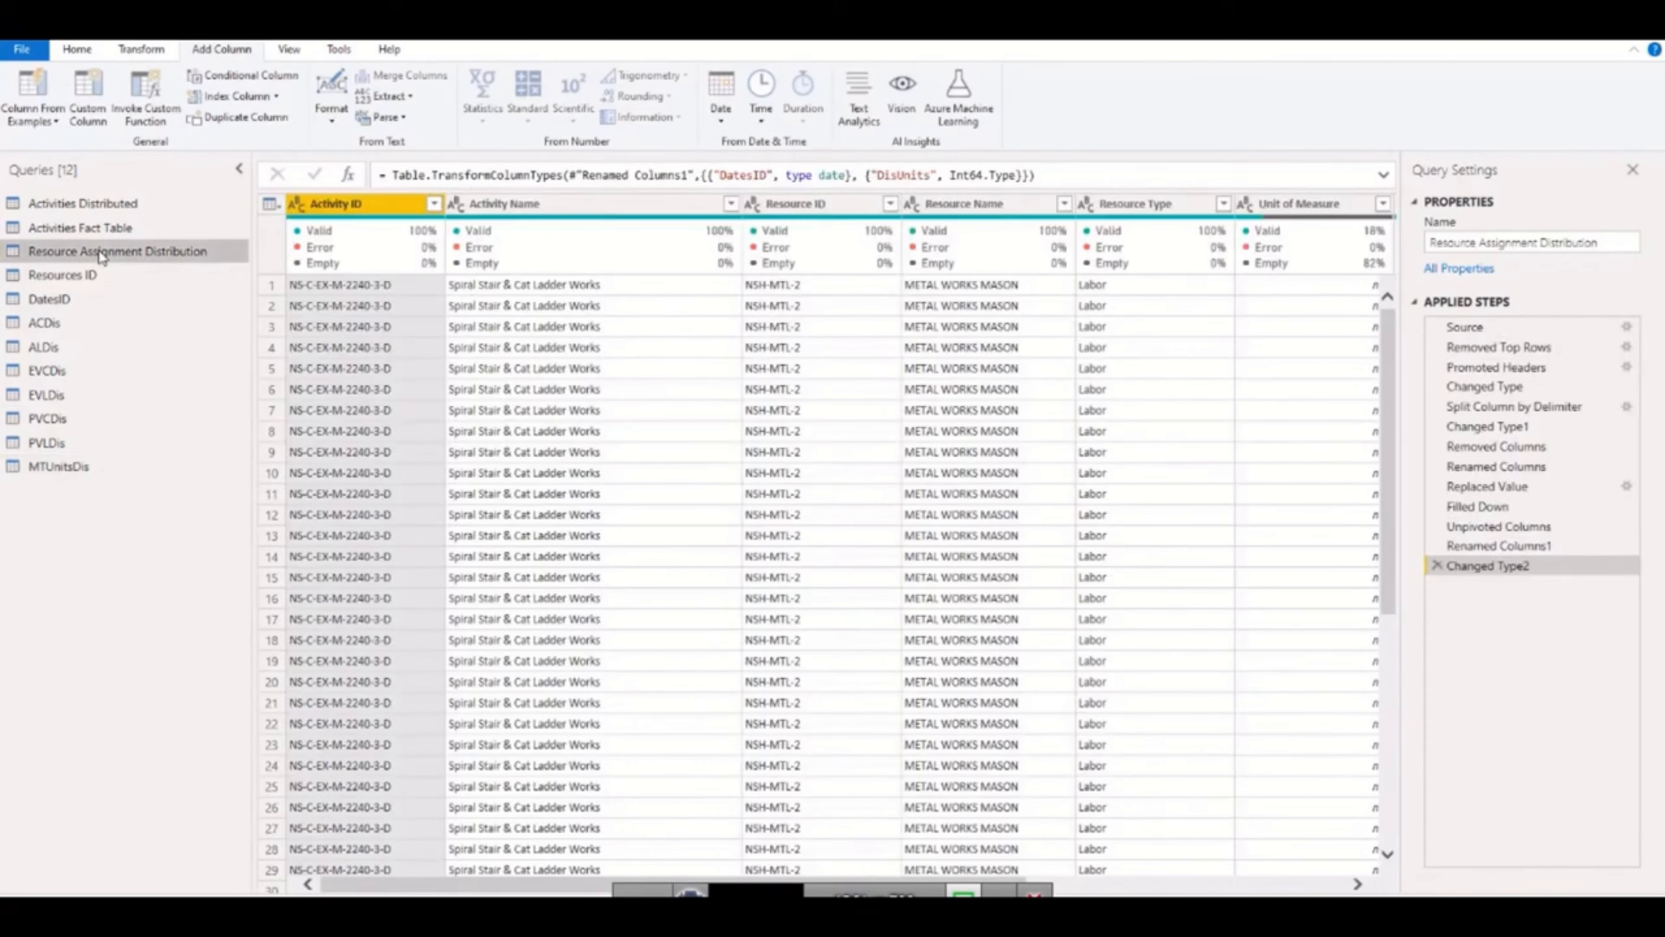
{"action": "right_click", "coordinate": [96, 257]}
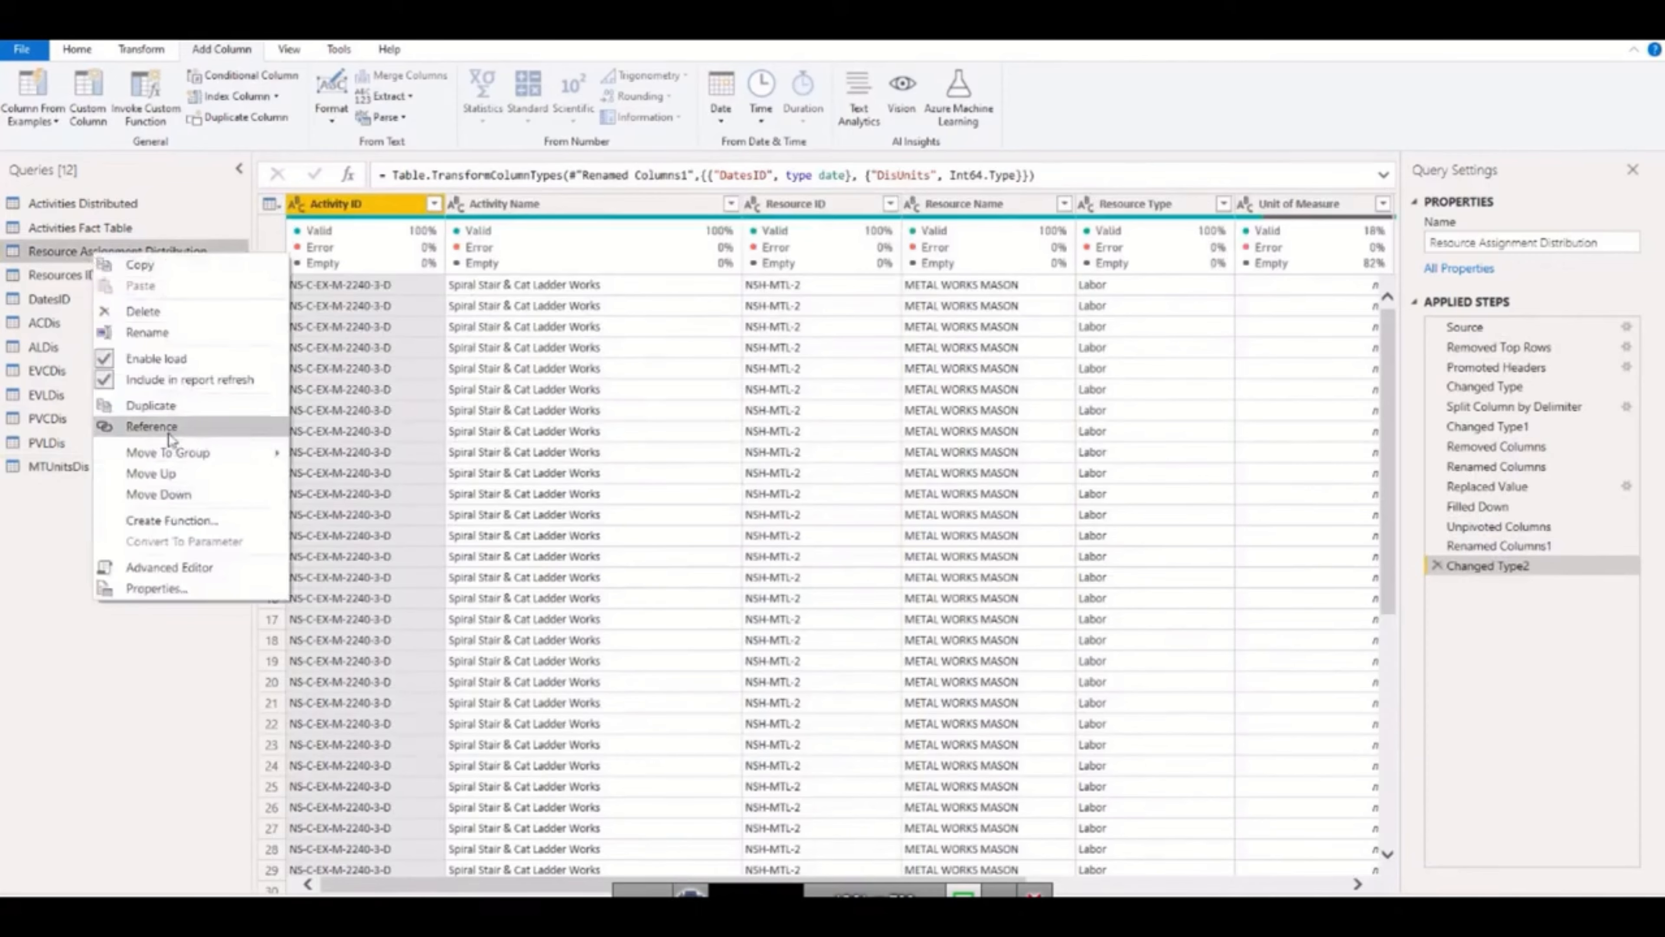
{"action": "left_click", "coordinate": [151, 426]}
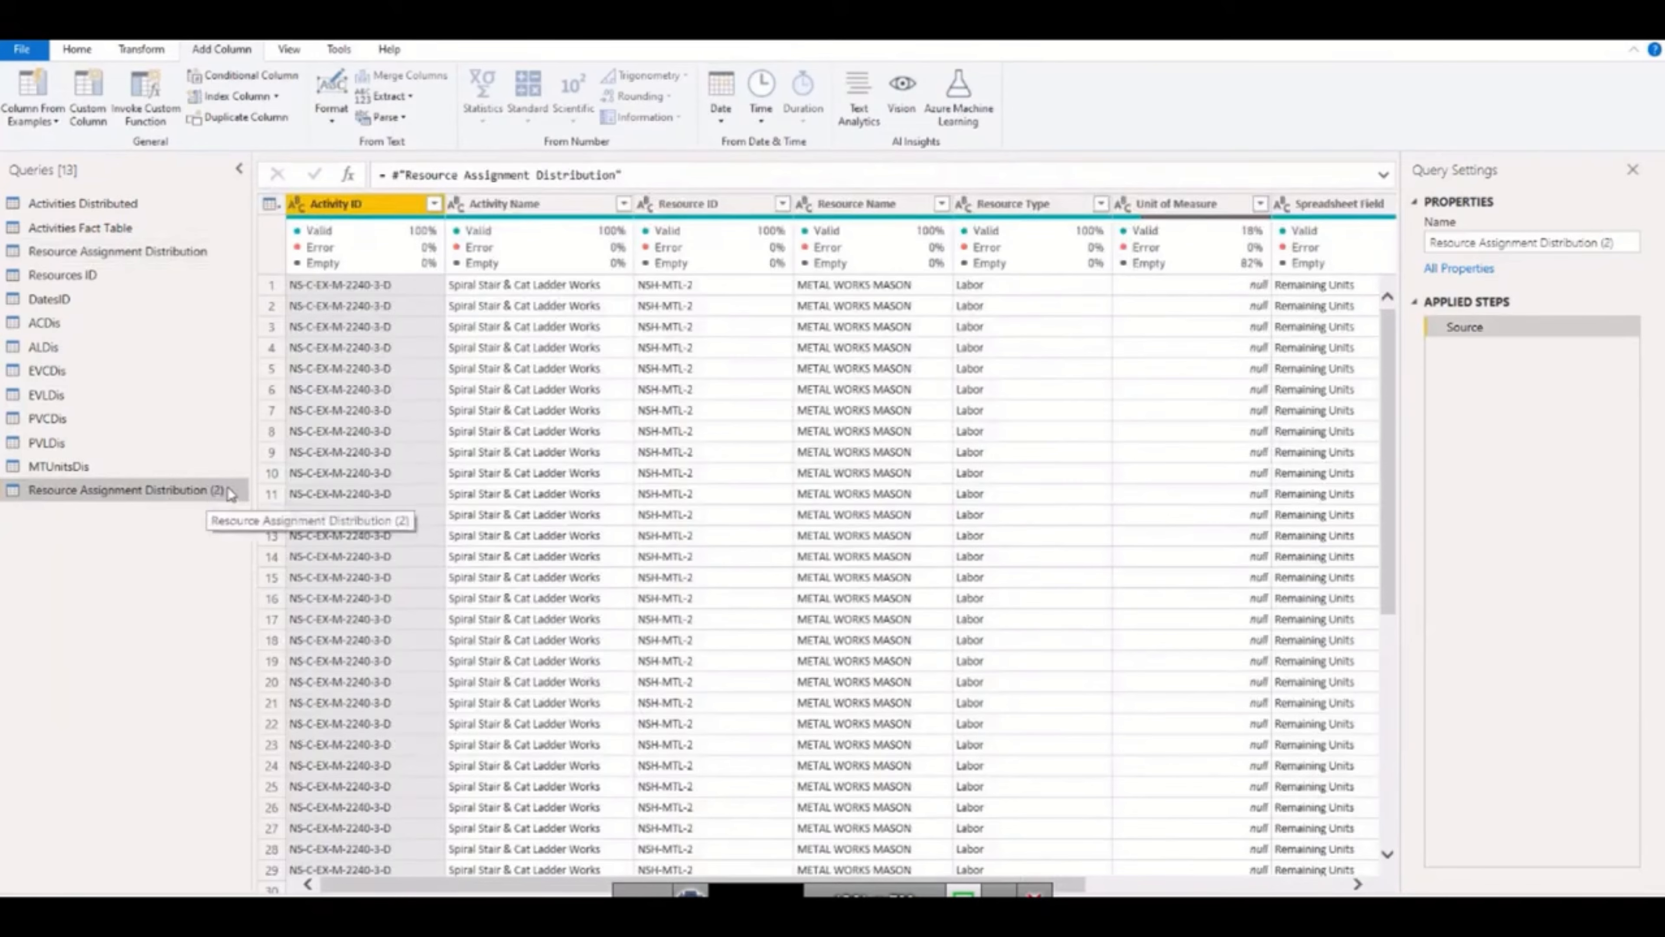
{"action": "double_click", "coordinate": [229, 491]}
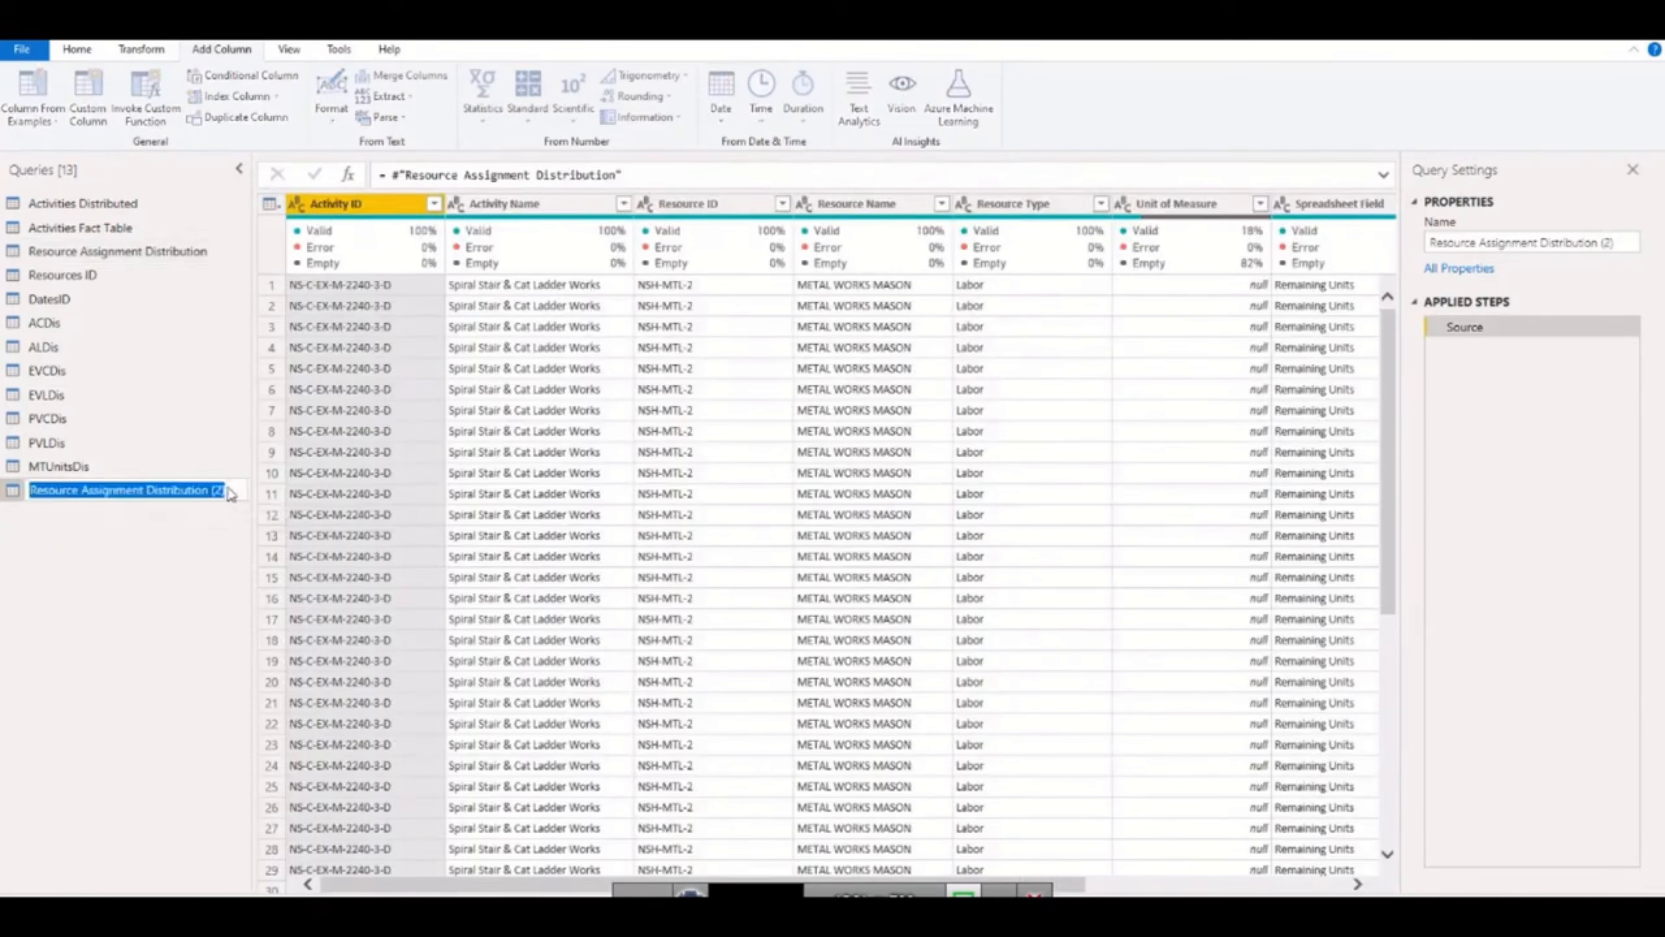
{"action": "type", "text": "NLUnitsDis"}
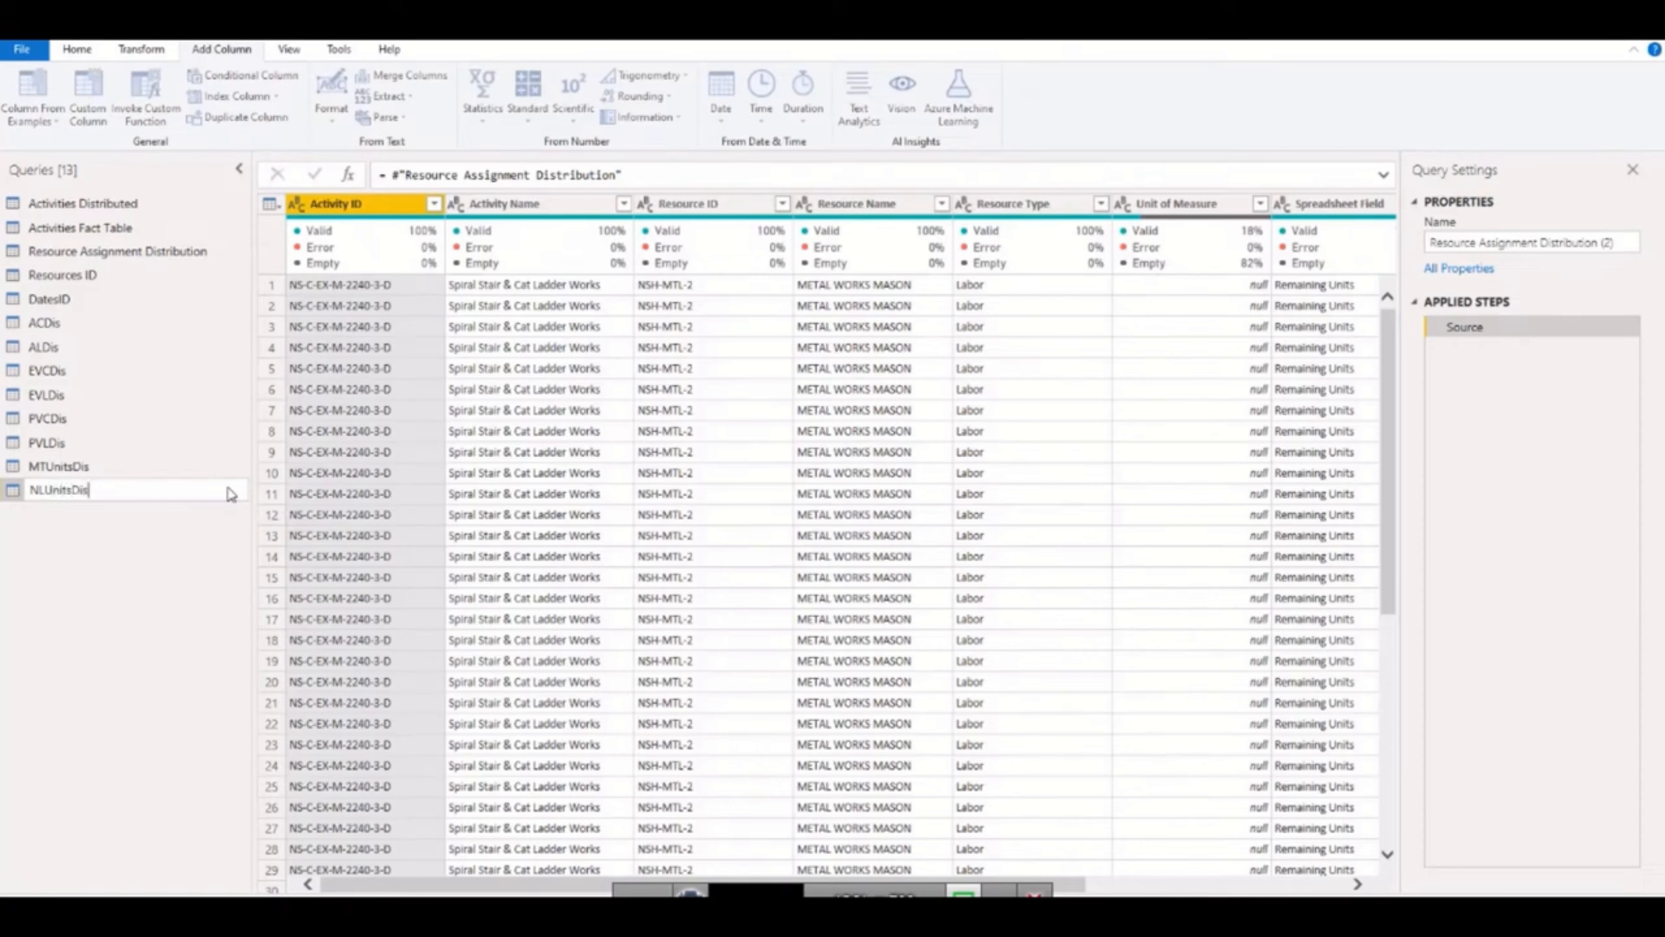
{"action": "key", "text": "Return"}
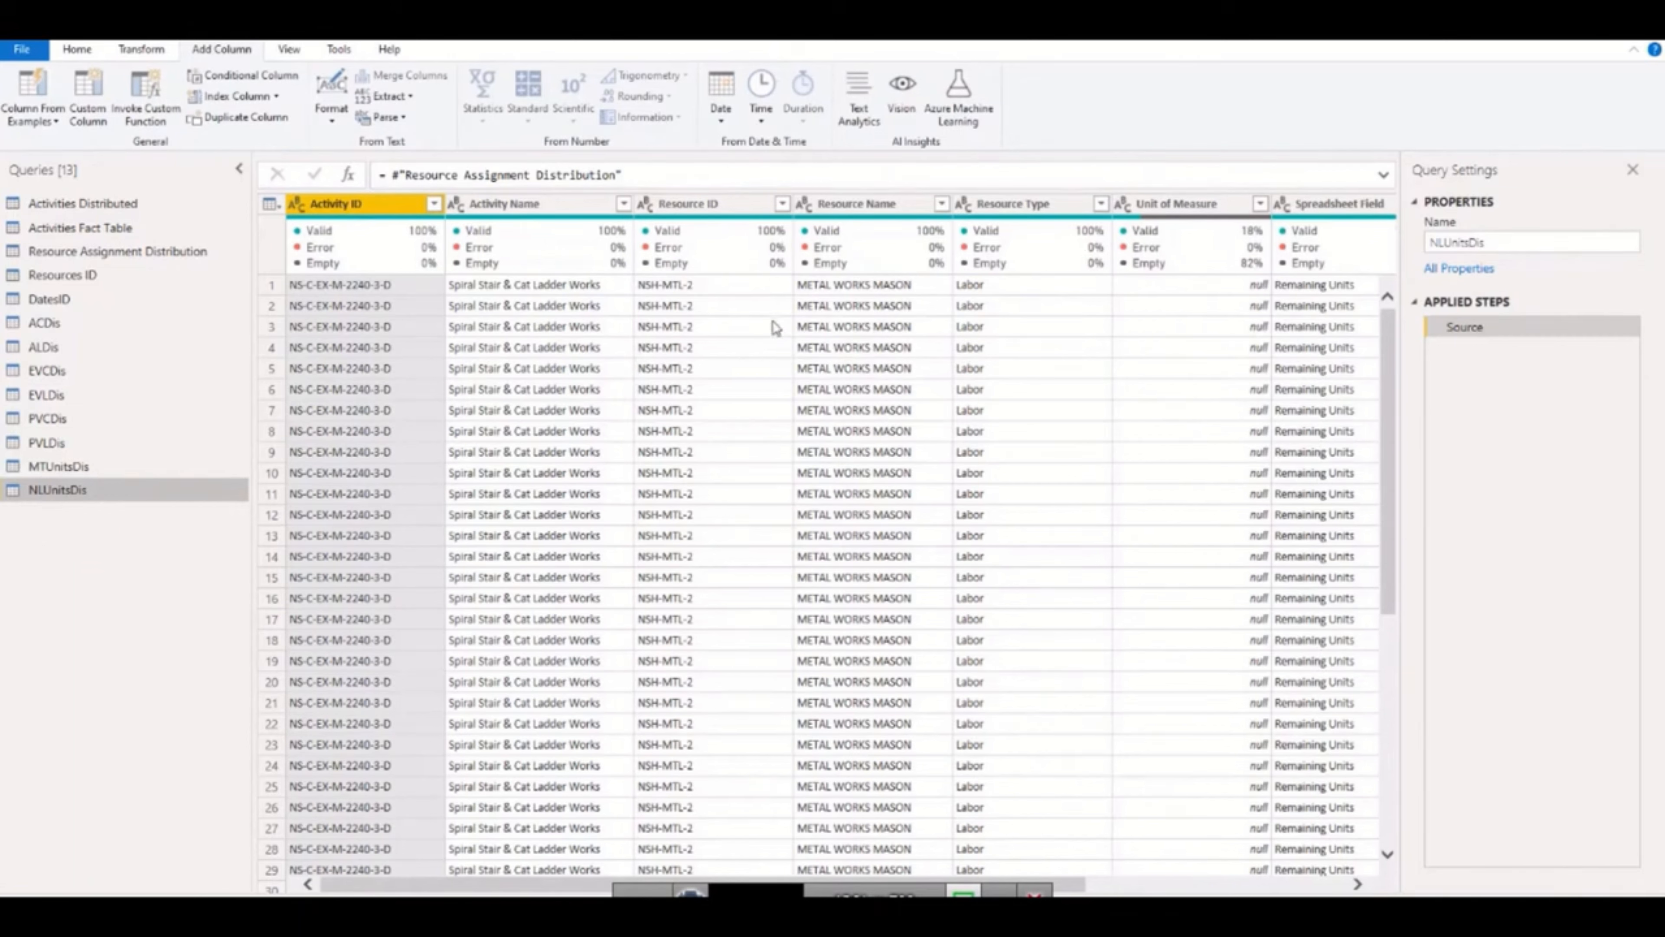
Filter the Resource Type column of NLUnitsDis to Nonlabor only.
{"action": "left_click", "coordinate": [1099, 209]}
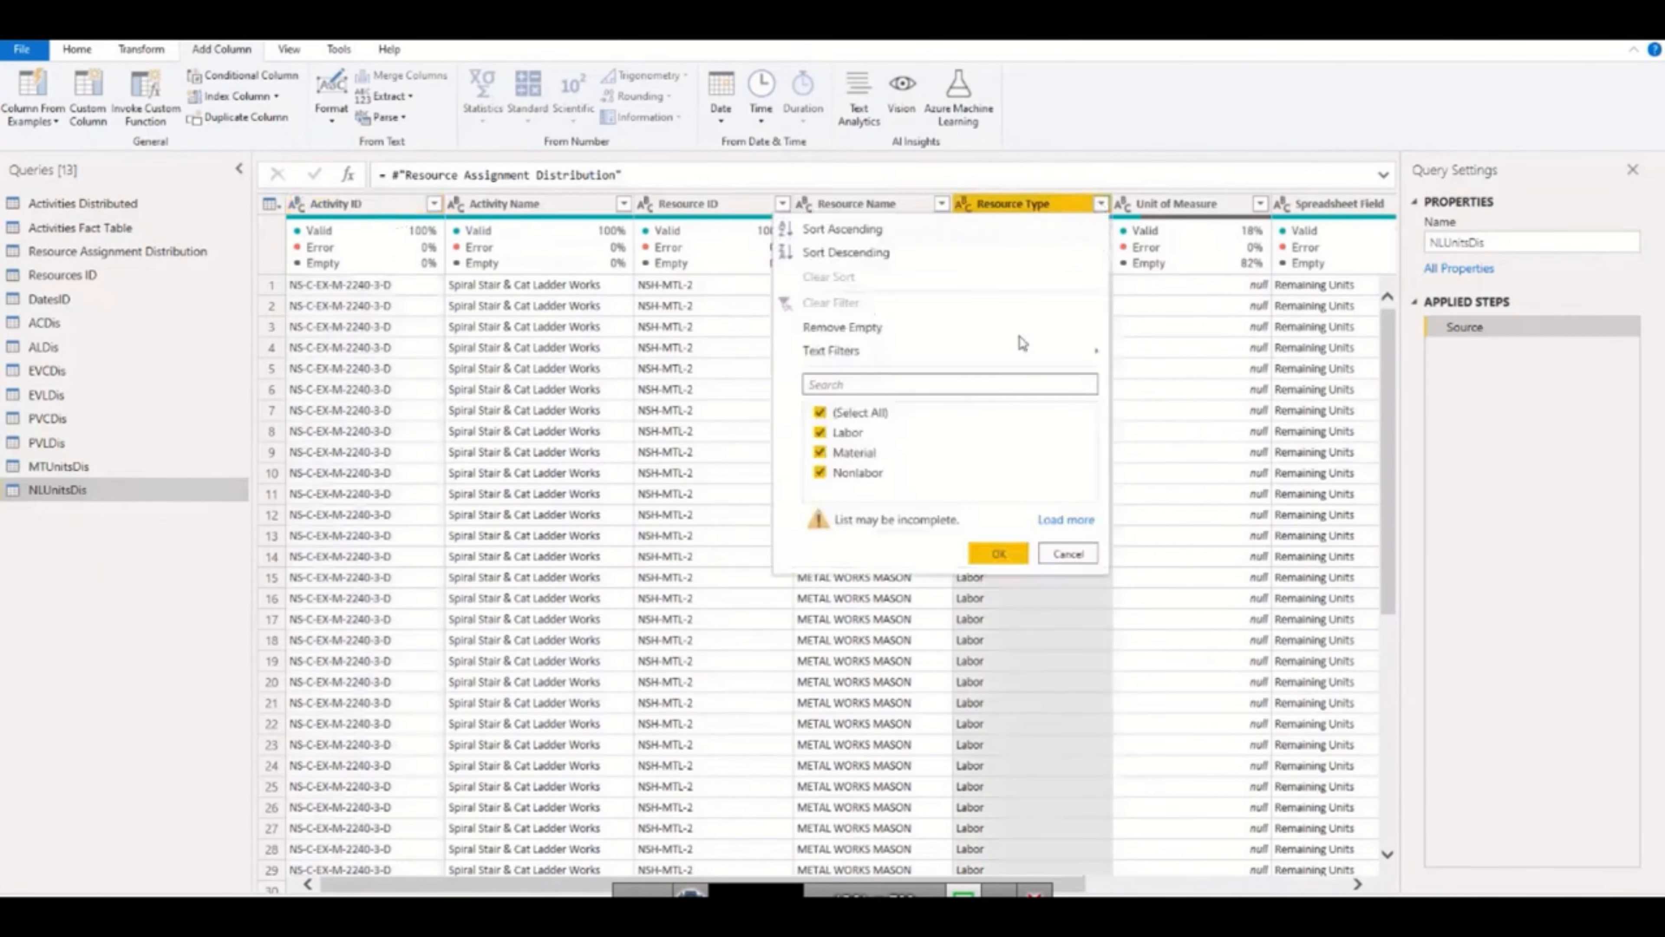
{"action": "left_click", "coordinate": [859, 412]}
{"action": "left_click", "coordinate": [849, 475]}
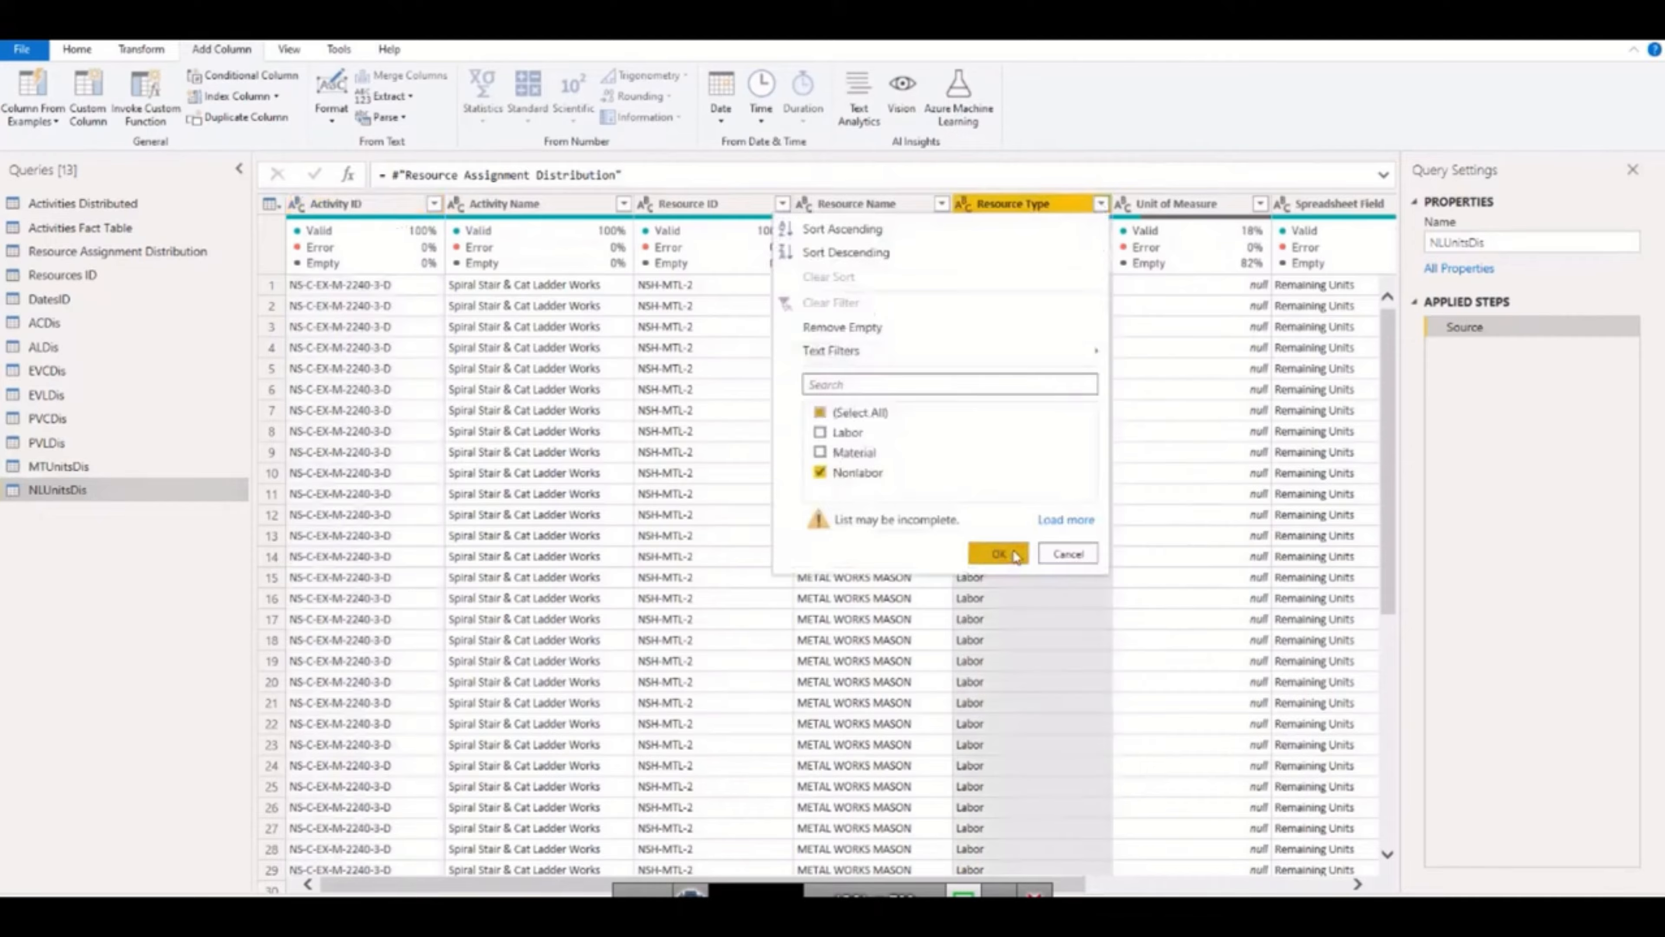
{"action": "left_click", "coordinate": [998, 554]}
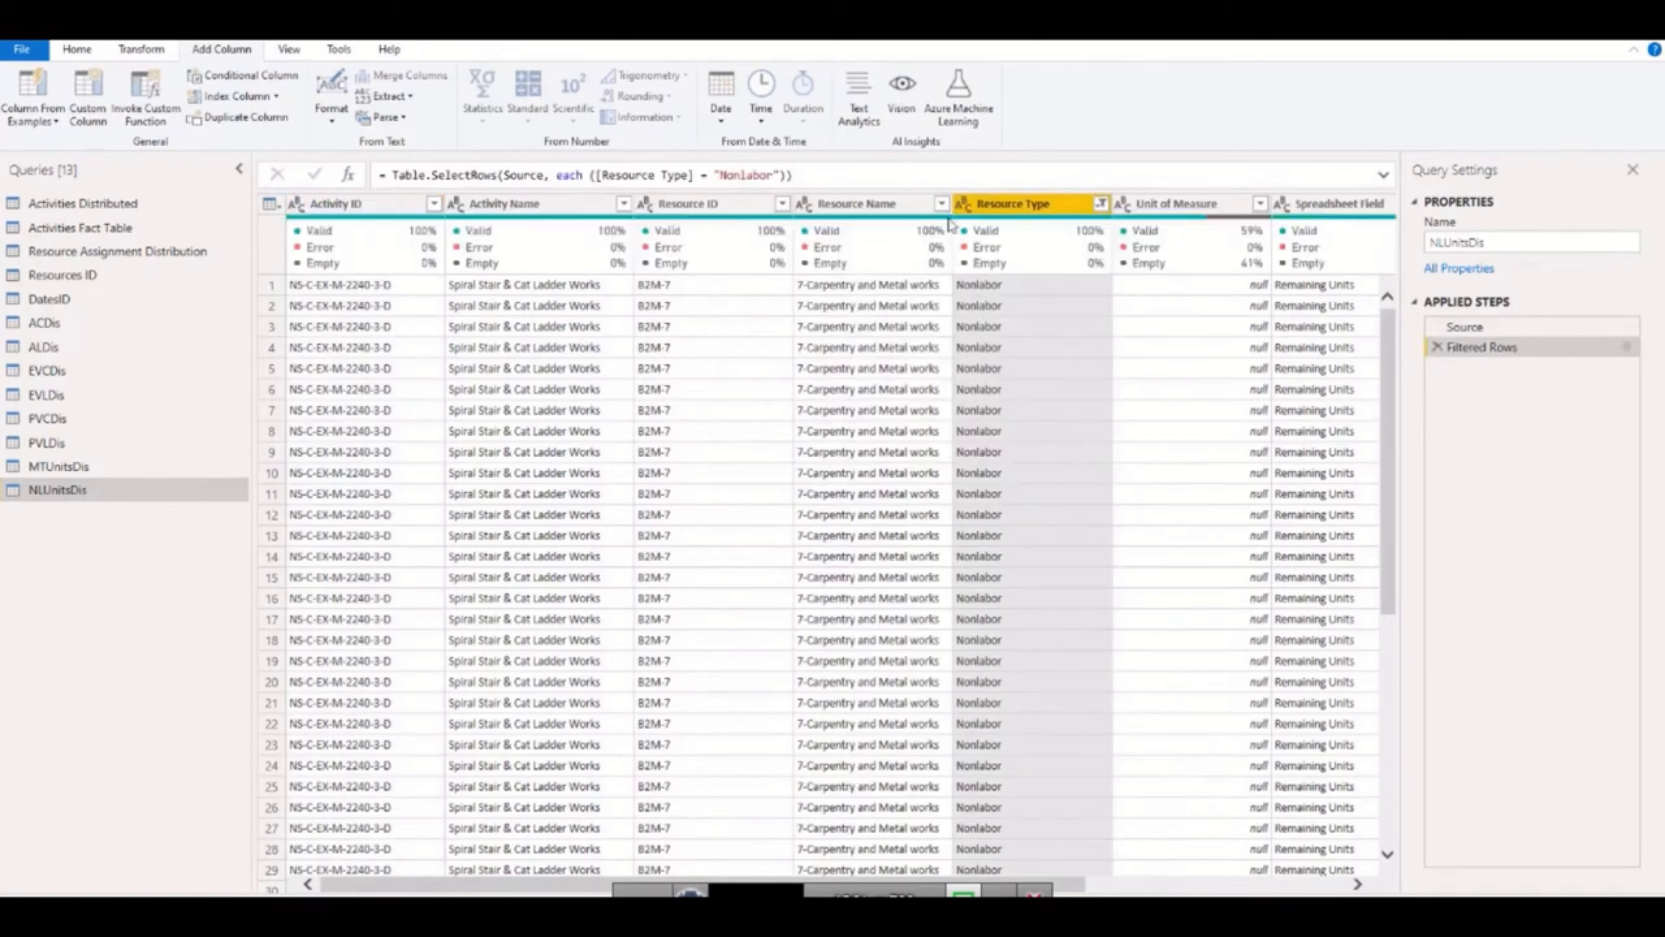
Load the complete list of Resource Name filter values in NLUnitsDis and deselect BOQ.
{"action": "left_click", "coordinate": [942, 204]}
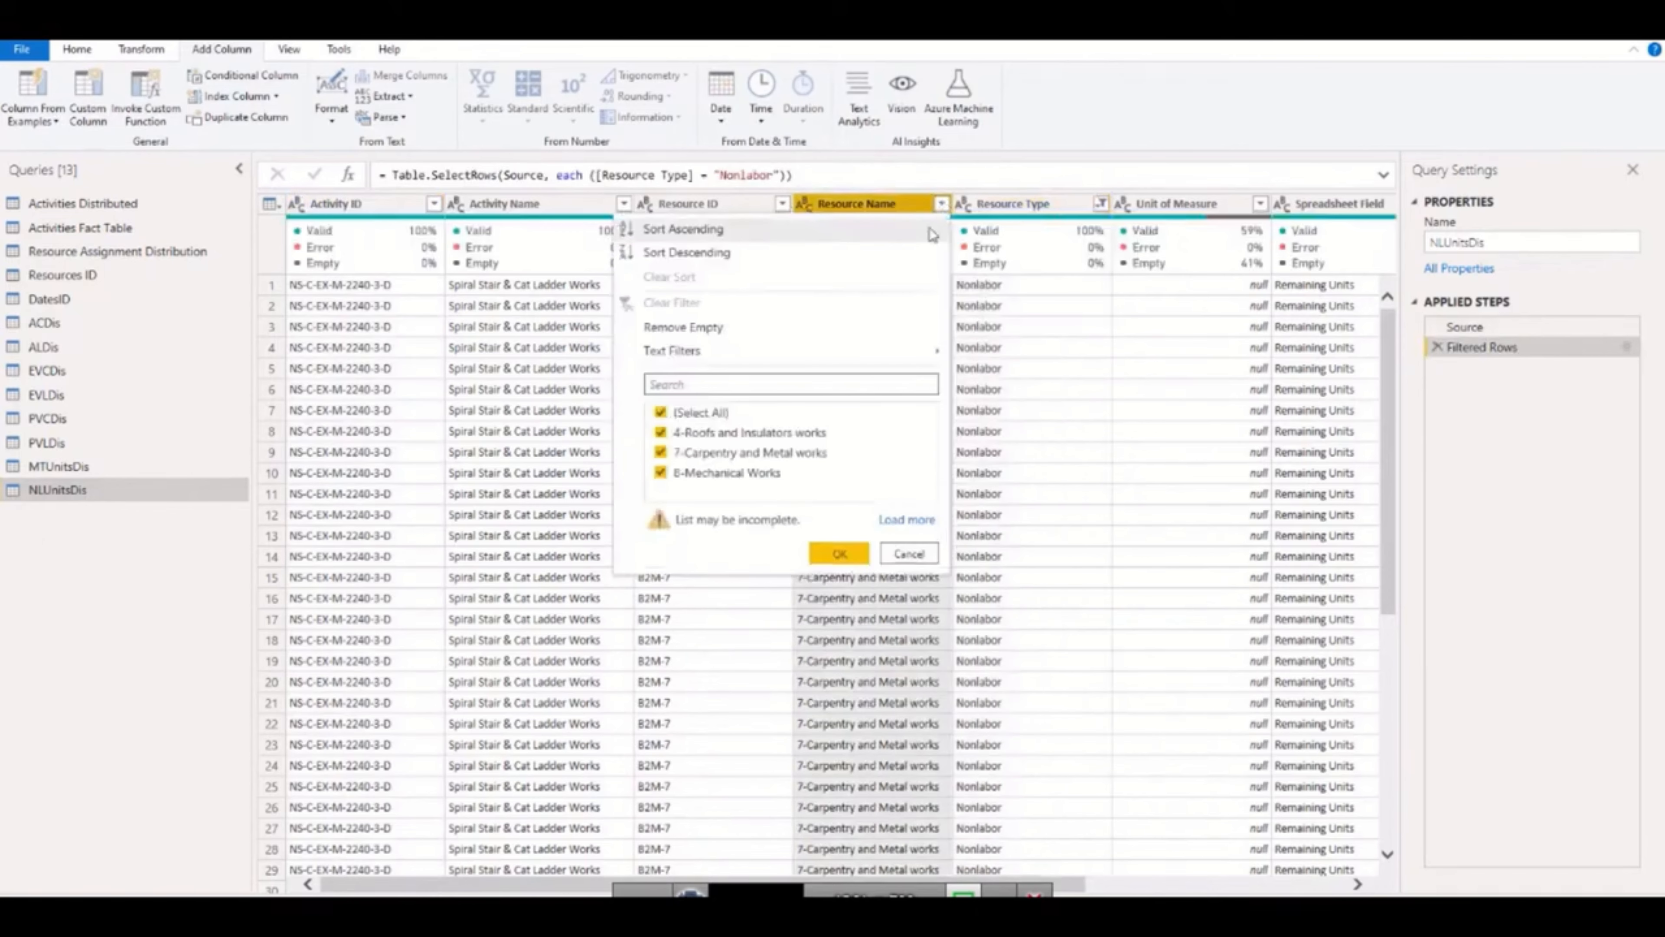
{"action": "left_click", "coordinate": [892, 525]}
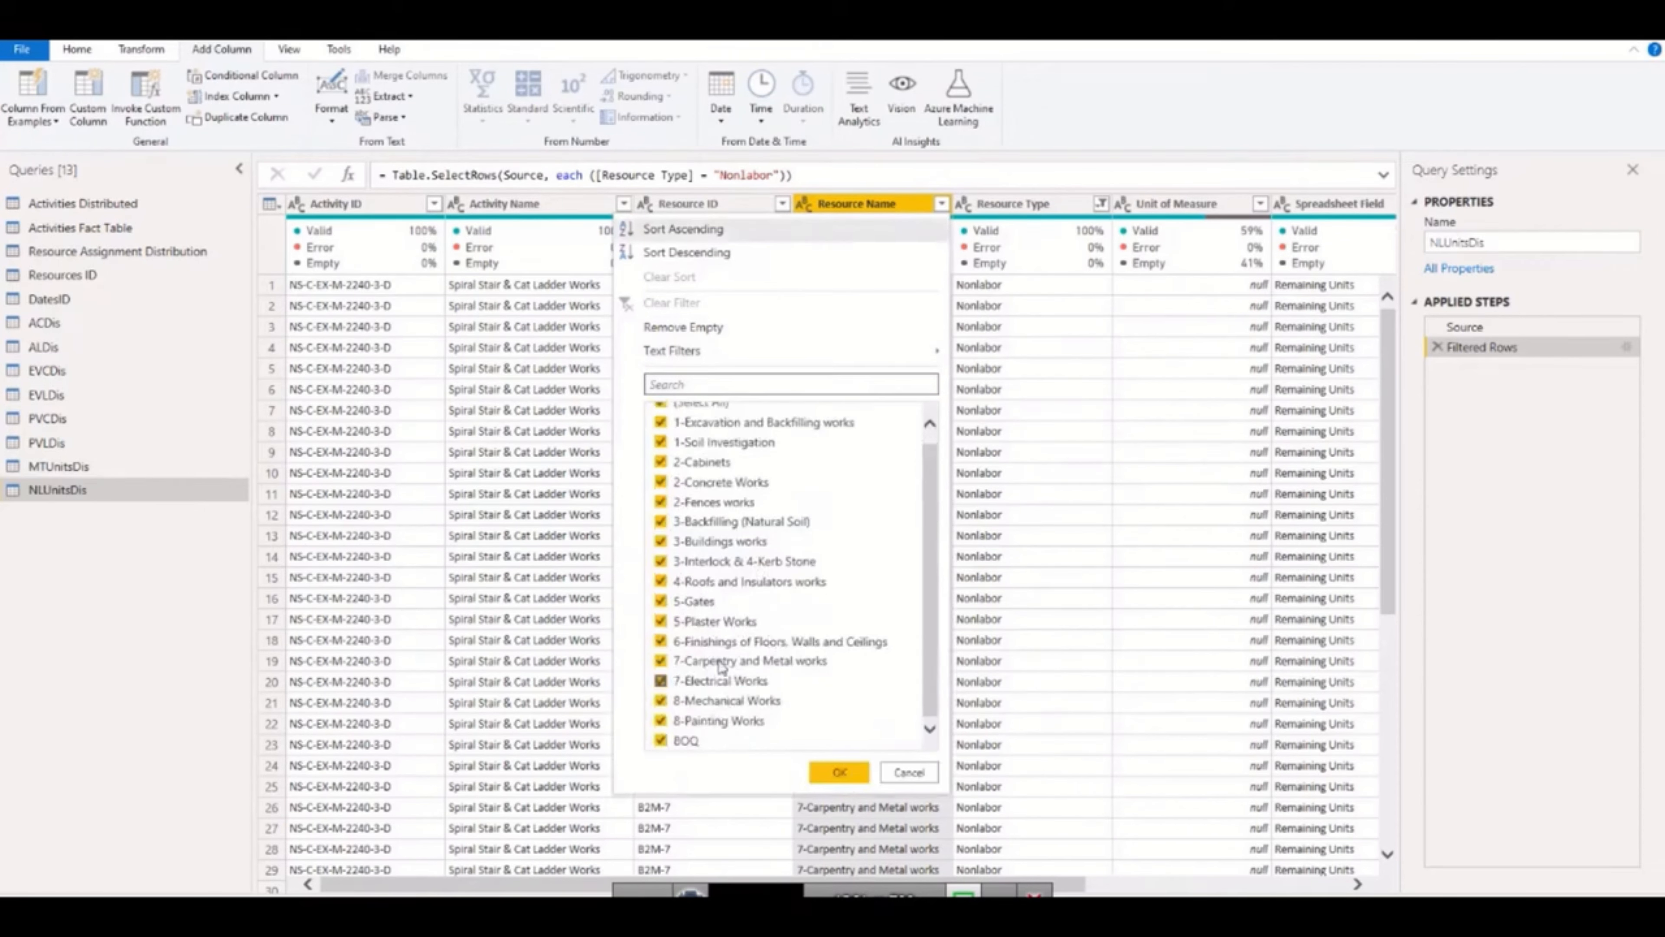
{"action": "scroll", "coordinate": [718, 701], "scroll_direction": "down", "scroll_amount": 1}
{"action": "left_click", "coordinate": [671, 745]}
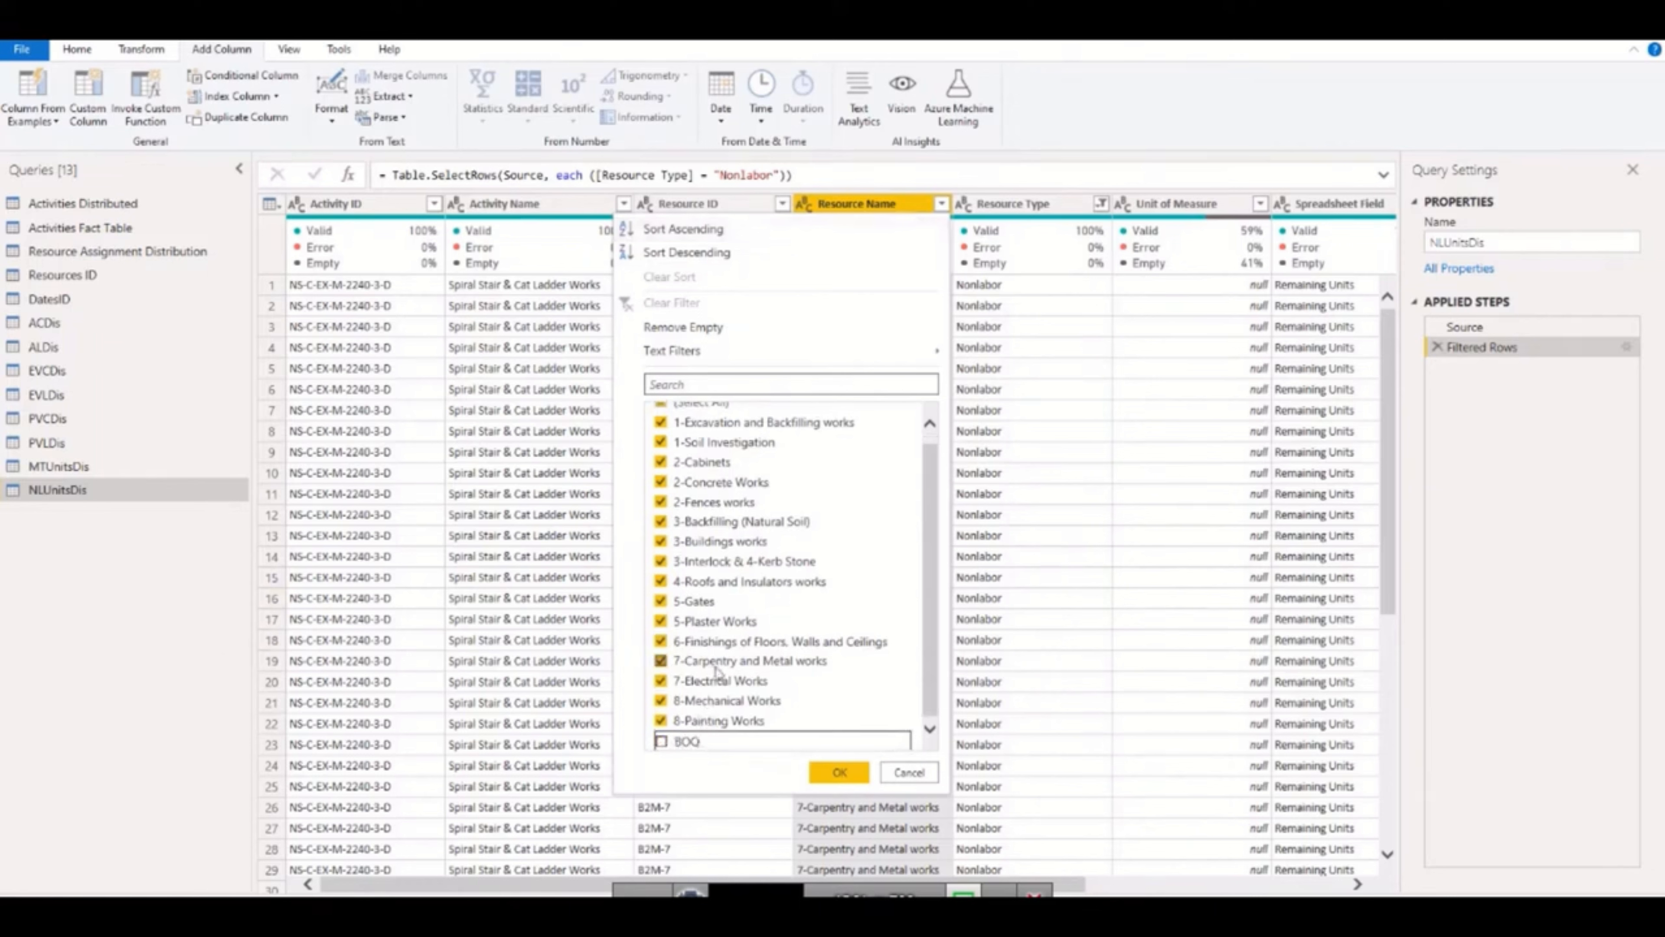
{"action": "scroll", "coordinate": [780, 649], "scroll_direction": "up", "scroll_amount": 1}
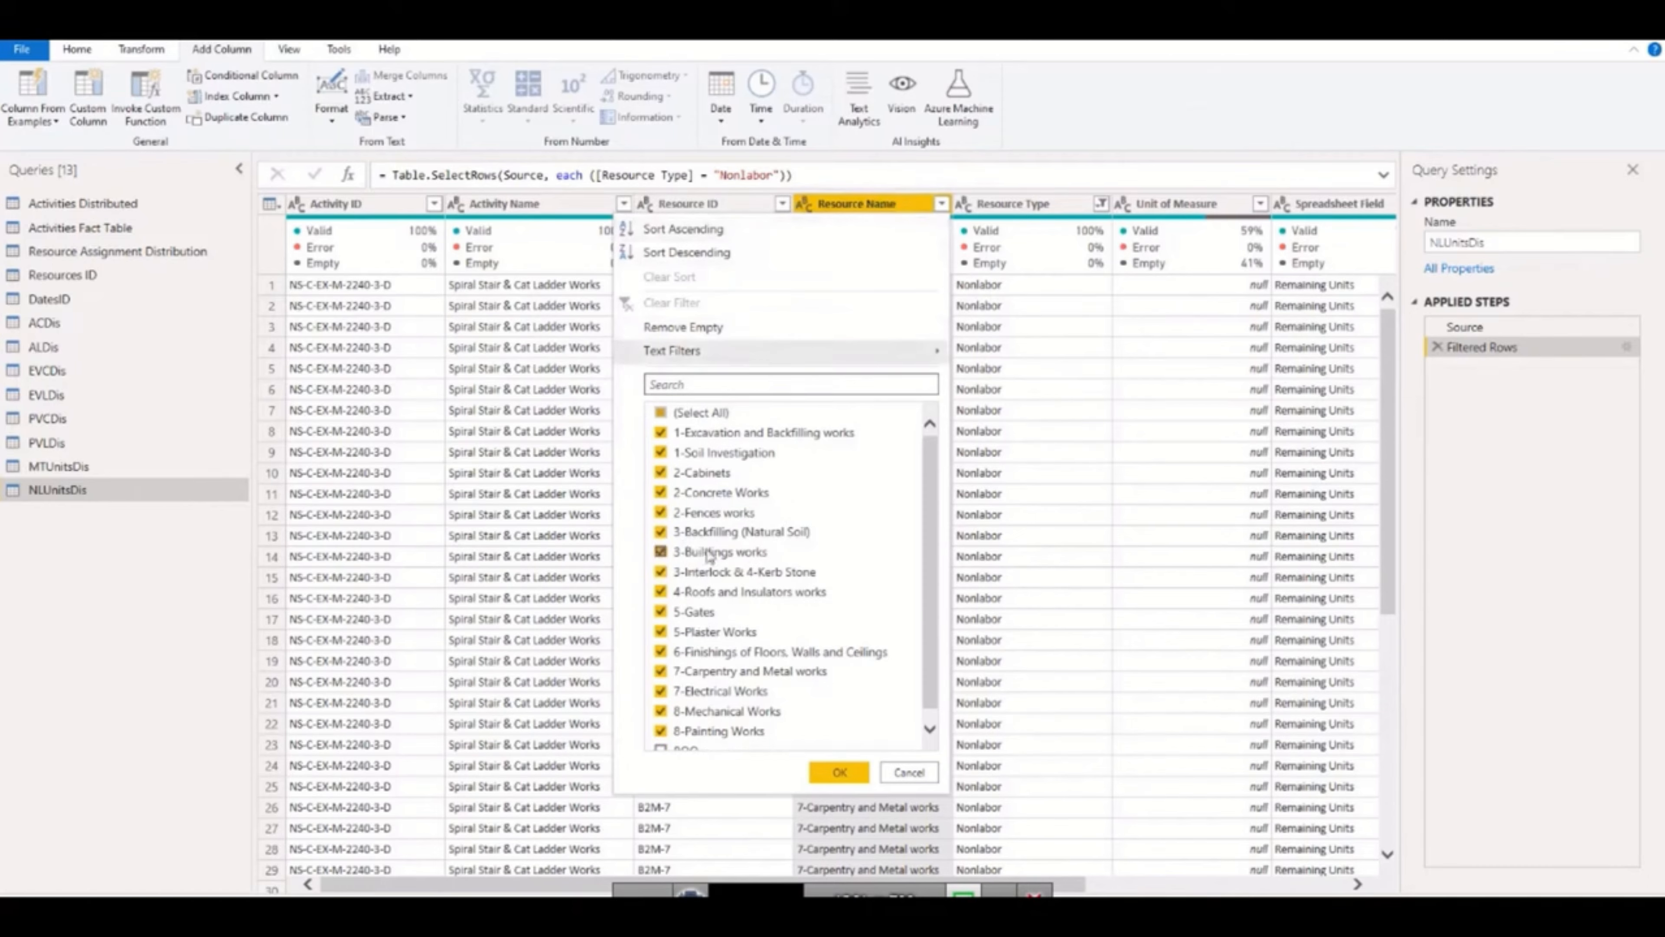
{"action": "scroll", "coordinate": [689, 748], "scroll_direction": "down", "scroll_amount": 1}
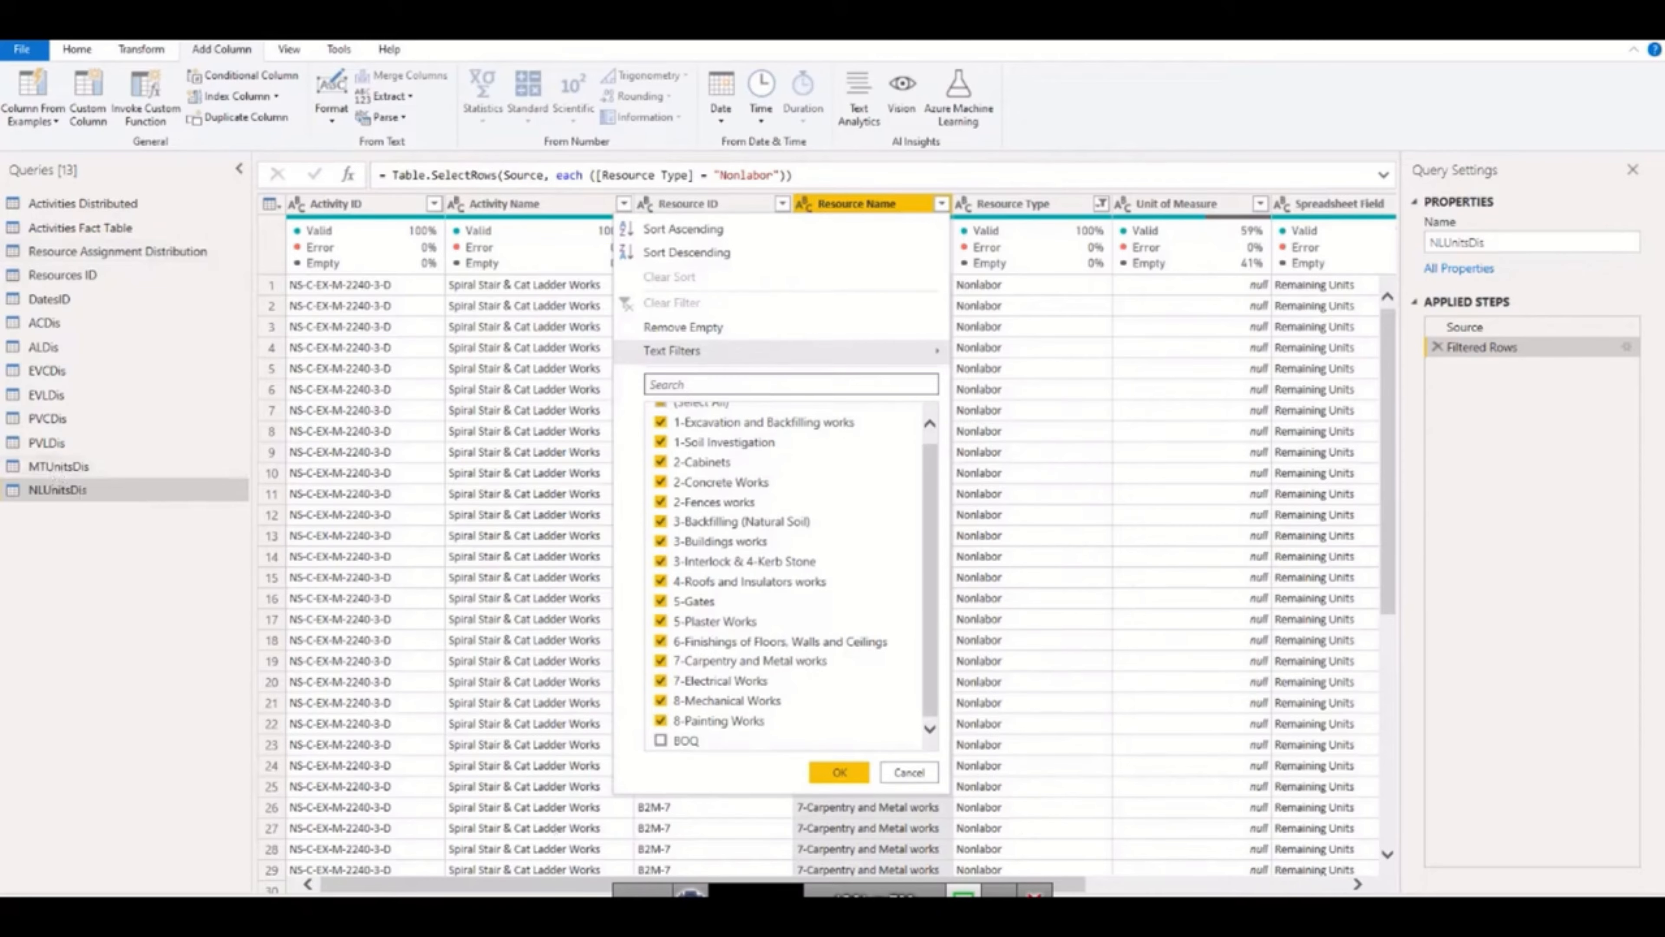
Switch to Primavera P6, show the project's activities and widen the activity table's column area.
{"action": "left_click", "coordinate": [793, 910]}
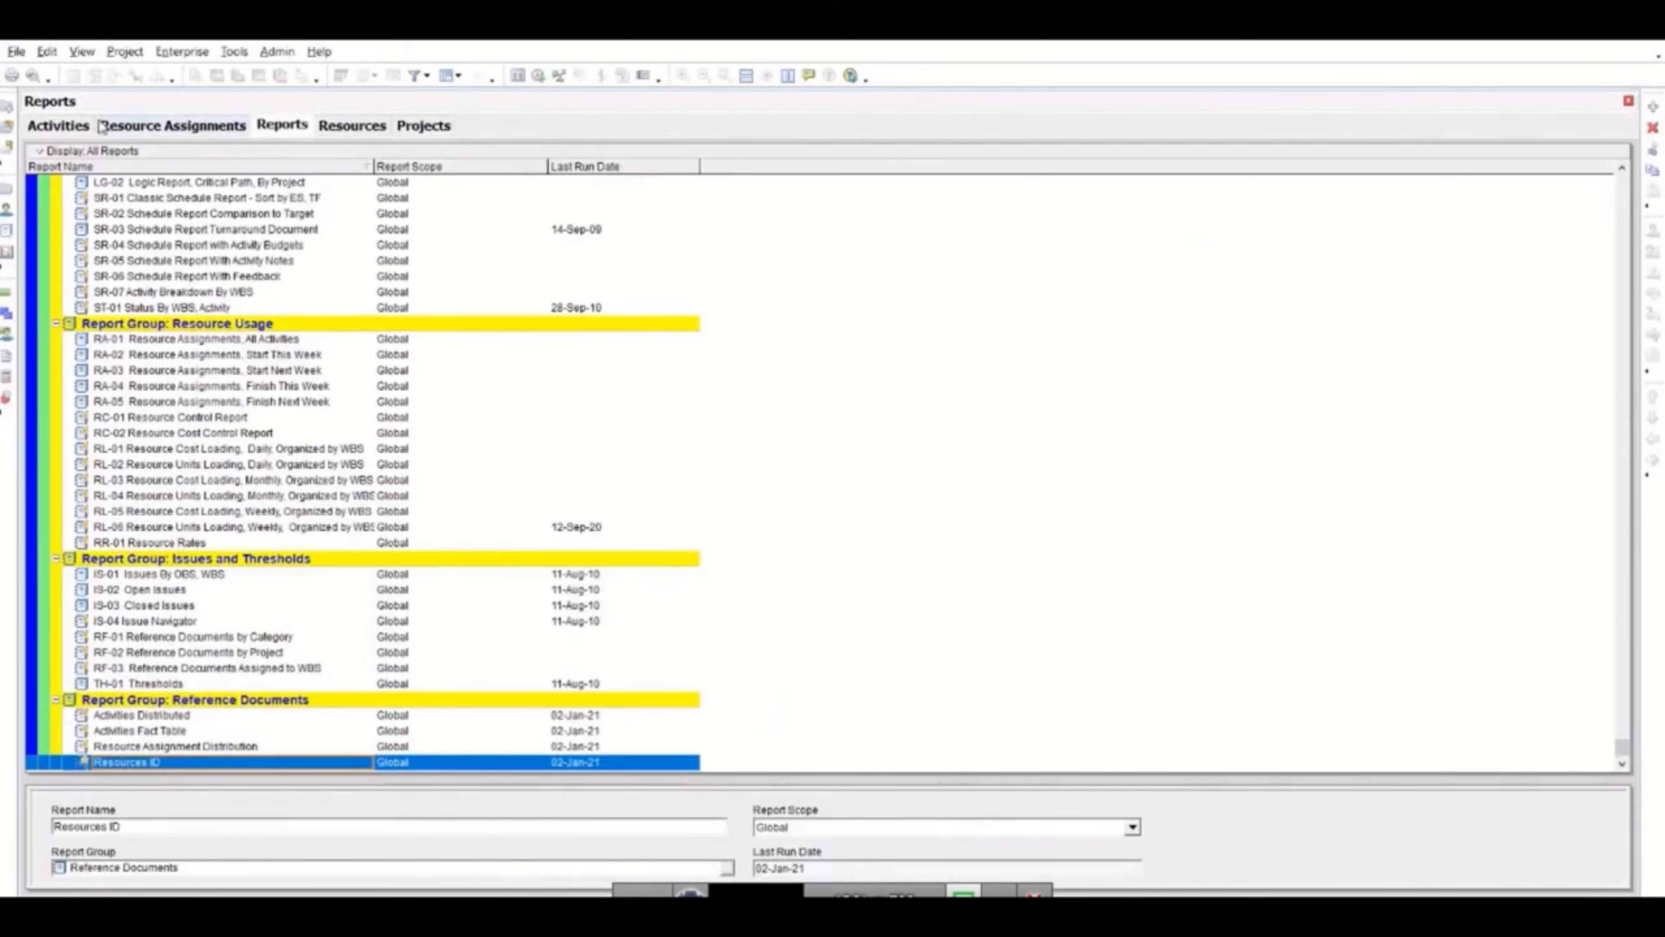
{"action": "left_click", "coordinate": [51, 124]}
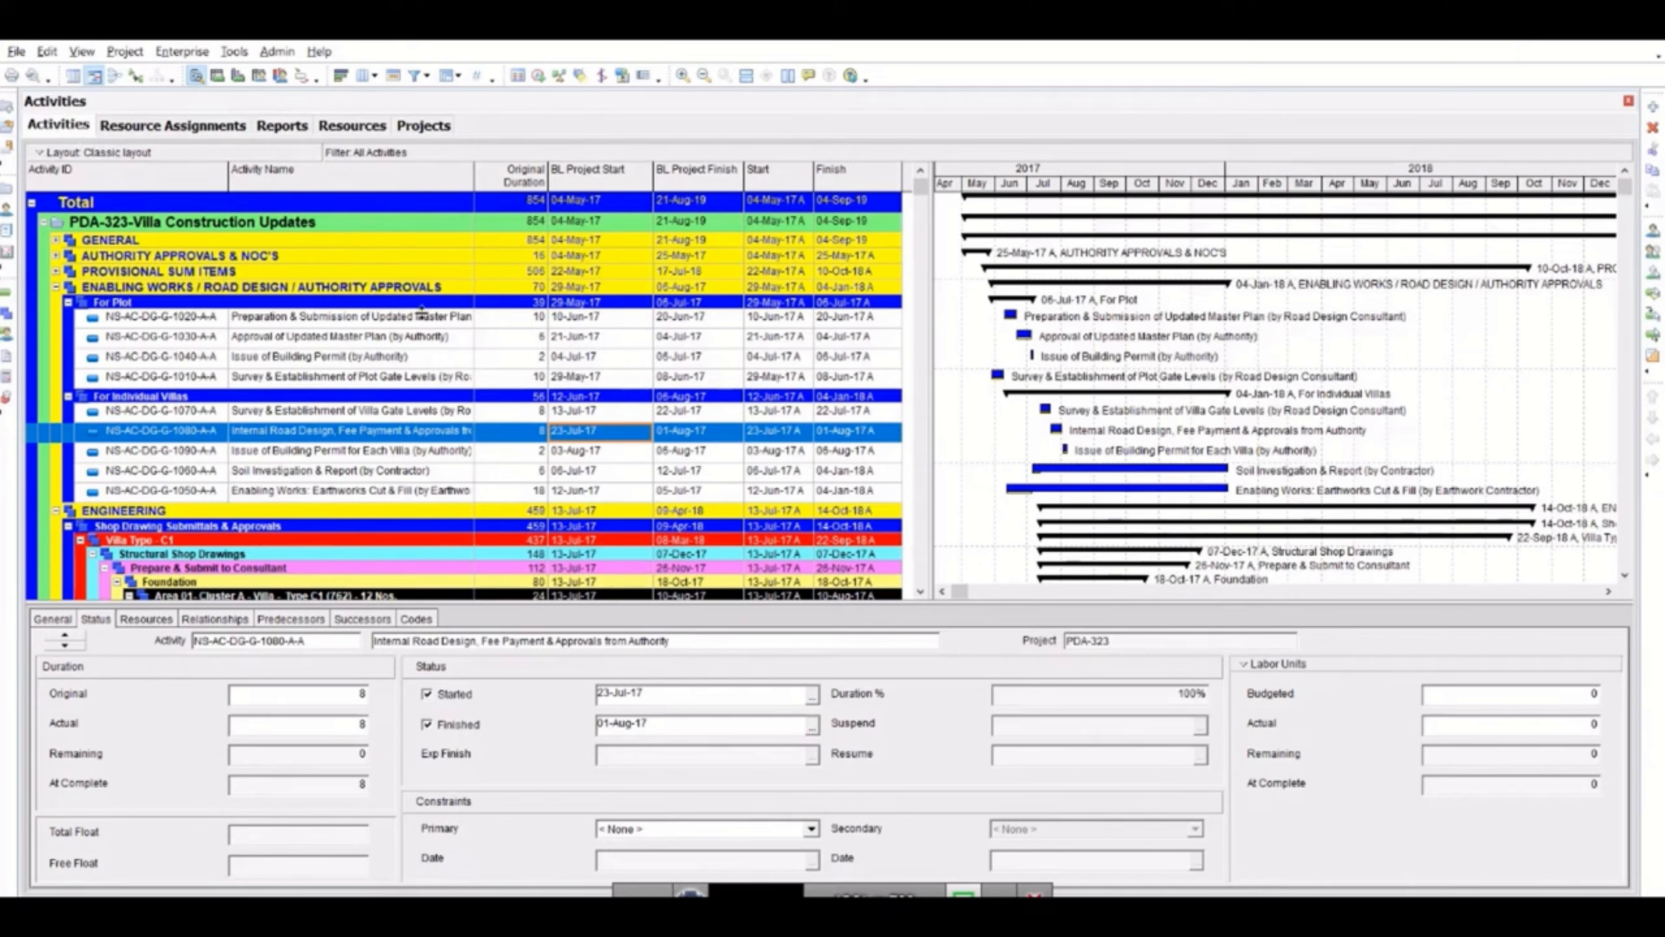
{"action": "left_click_drag", "start_coordinate": [930, 231], "coordinate": [1205, 230]}
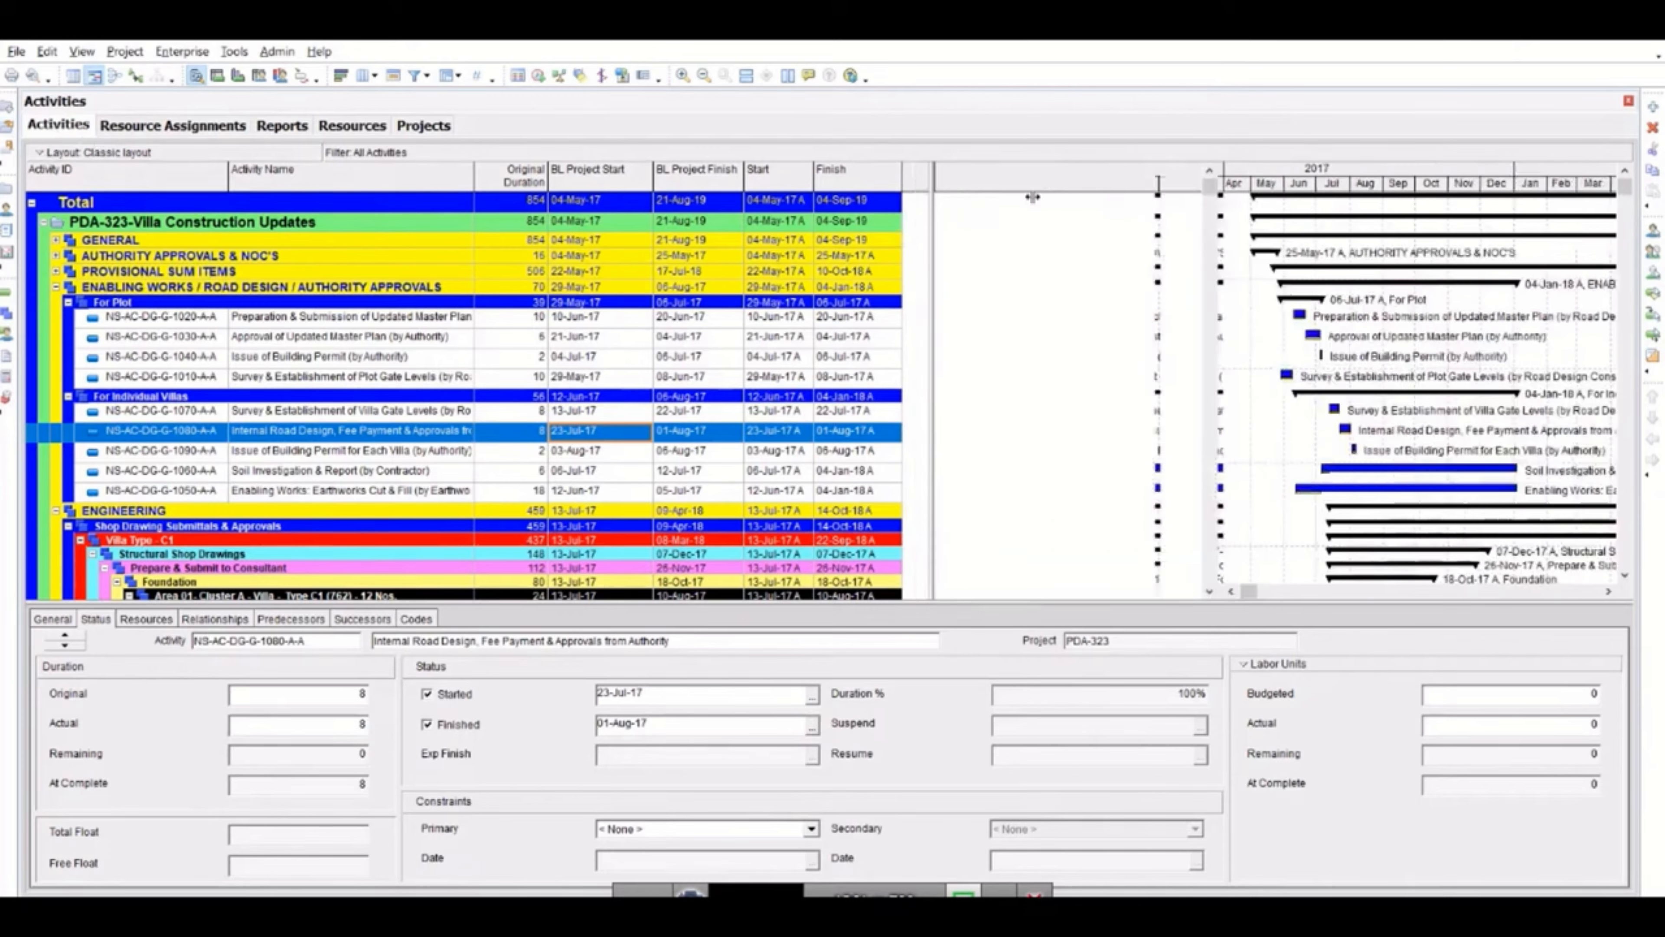
Examine the labor and nonlabor fields in the Units category of the available activity columns.
{"action": "right_click", "coordinate": [943, 181]}
{"action": "left_click", "coordinate": [1033, 443]}
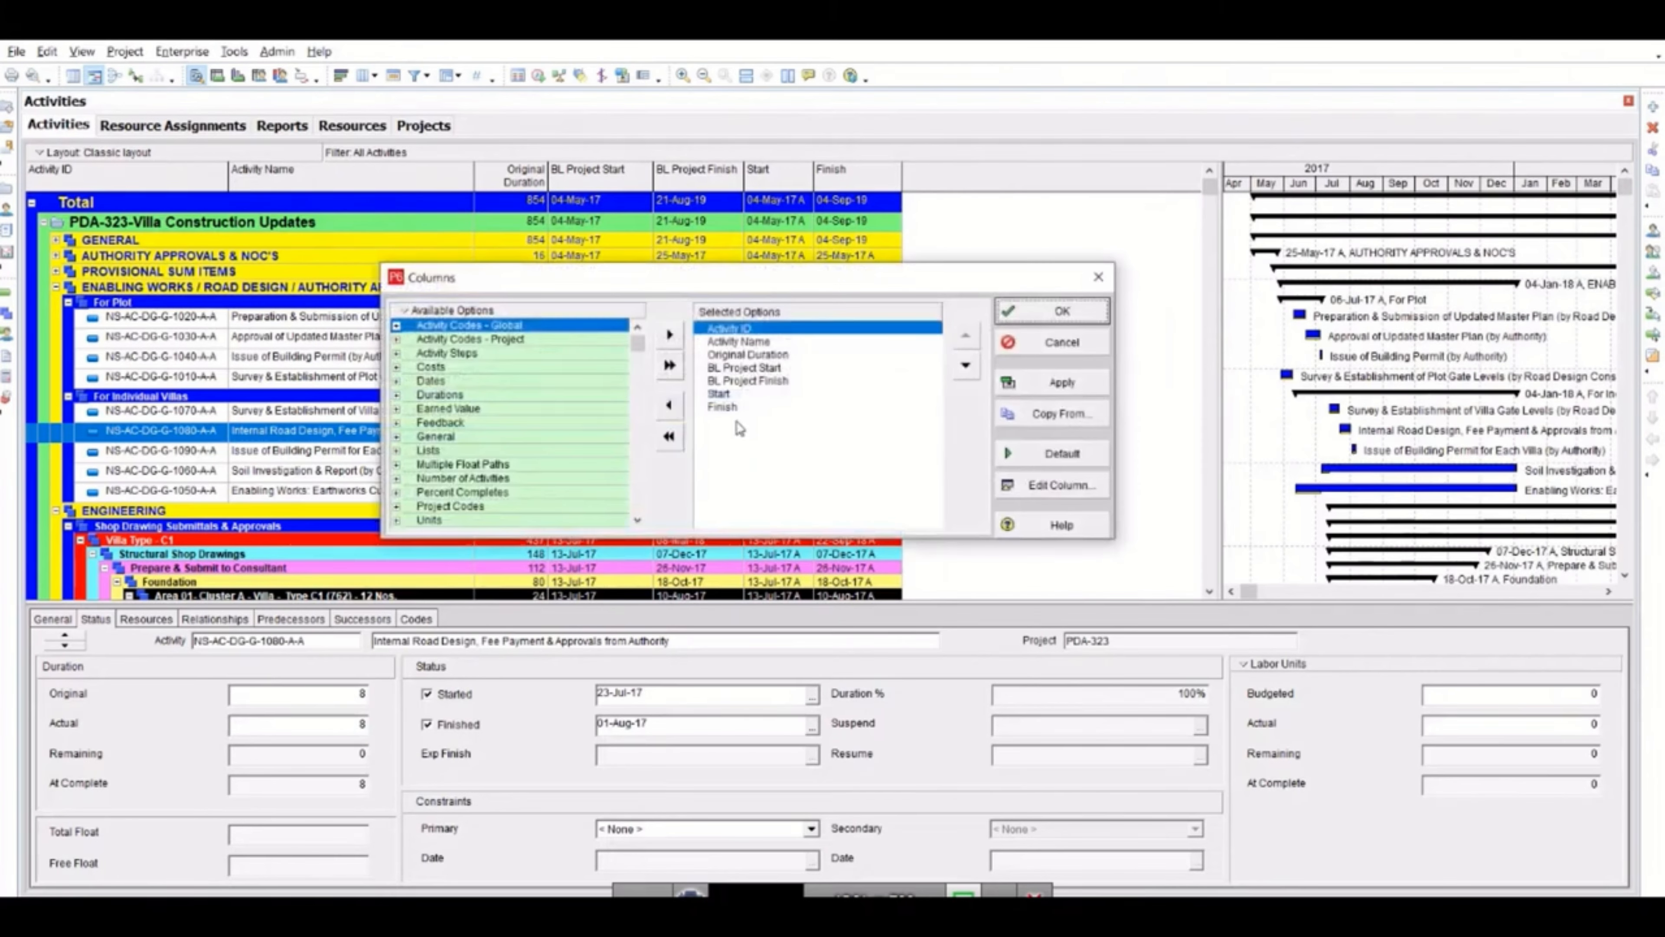
{"action": "left_click", "coordinate": [732, 407]}
{"action": "left_click", "coordinate": [397, 519]}
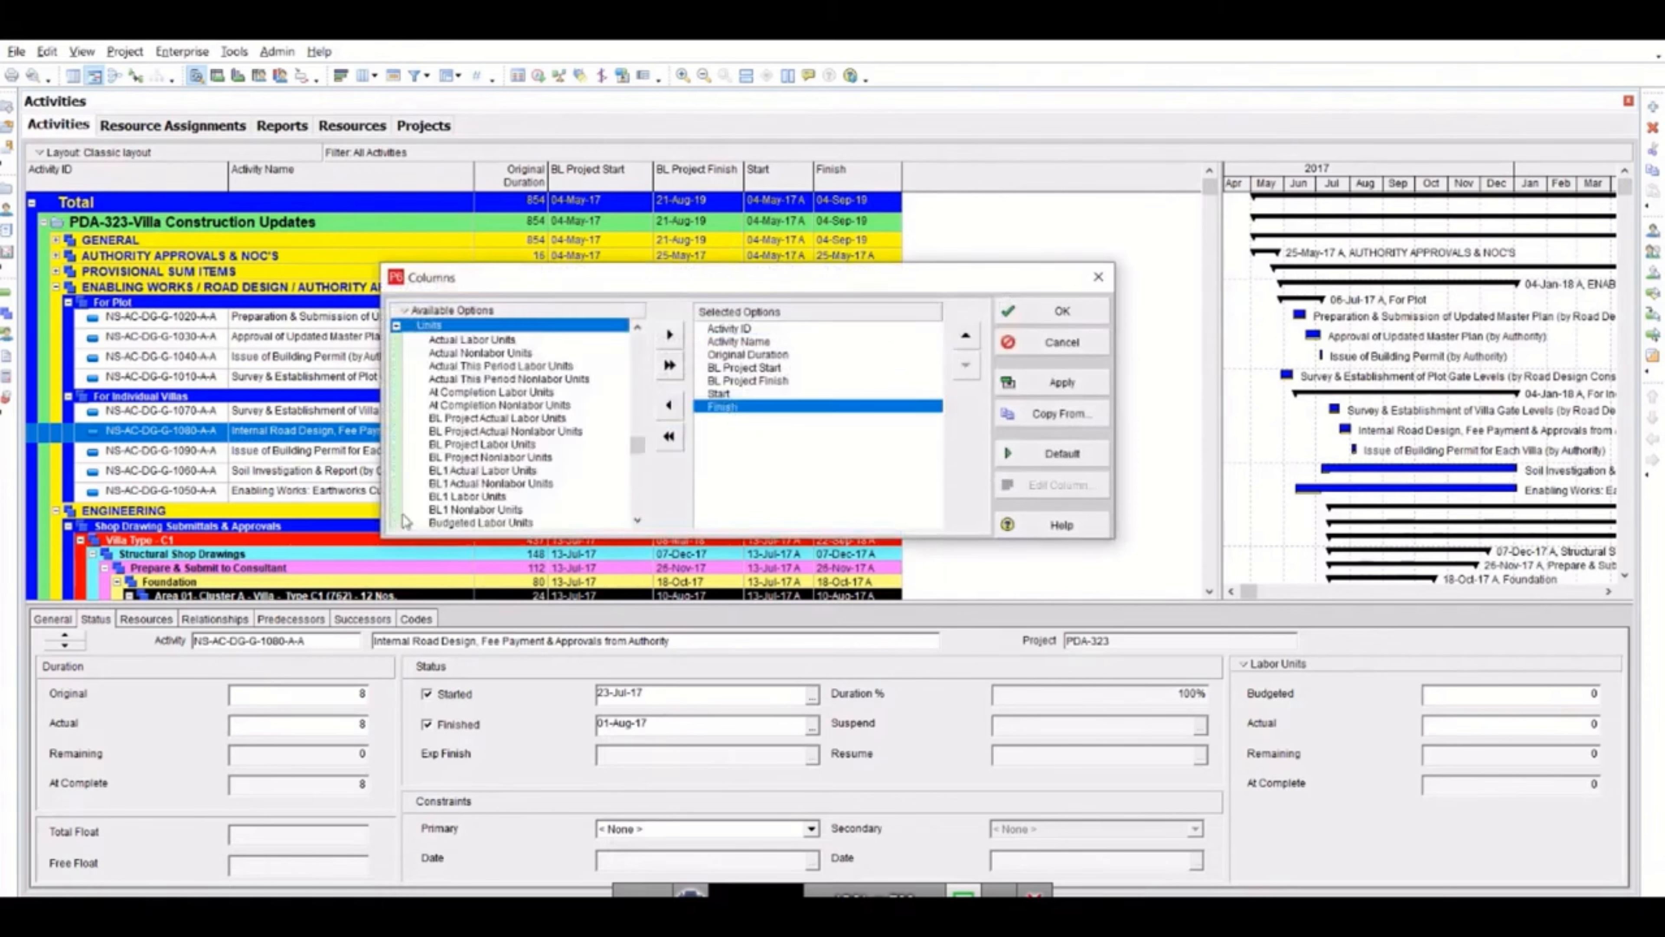
{"action": "left_click", "coordinate": [472, 342]}
{"action": "left_click", "coordinate": [486, 354]}
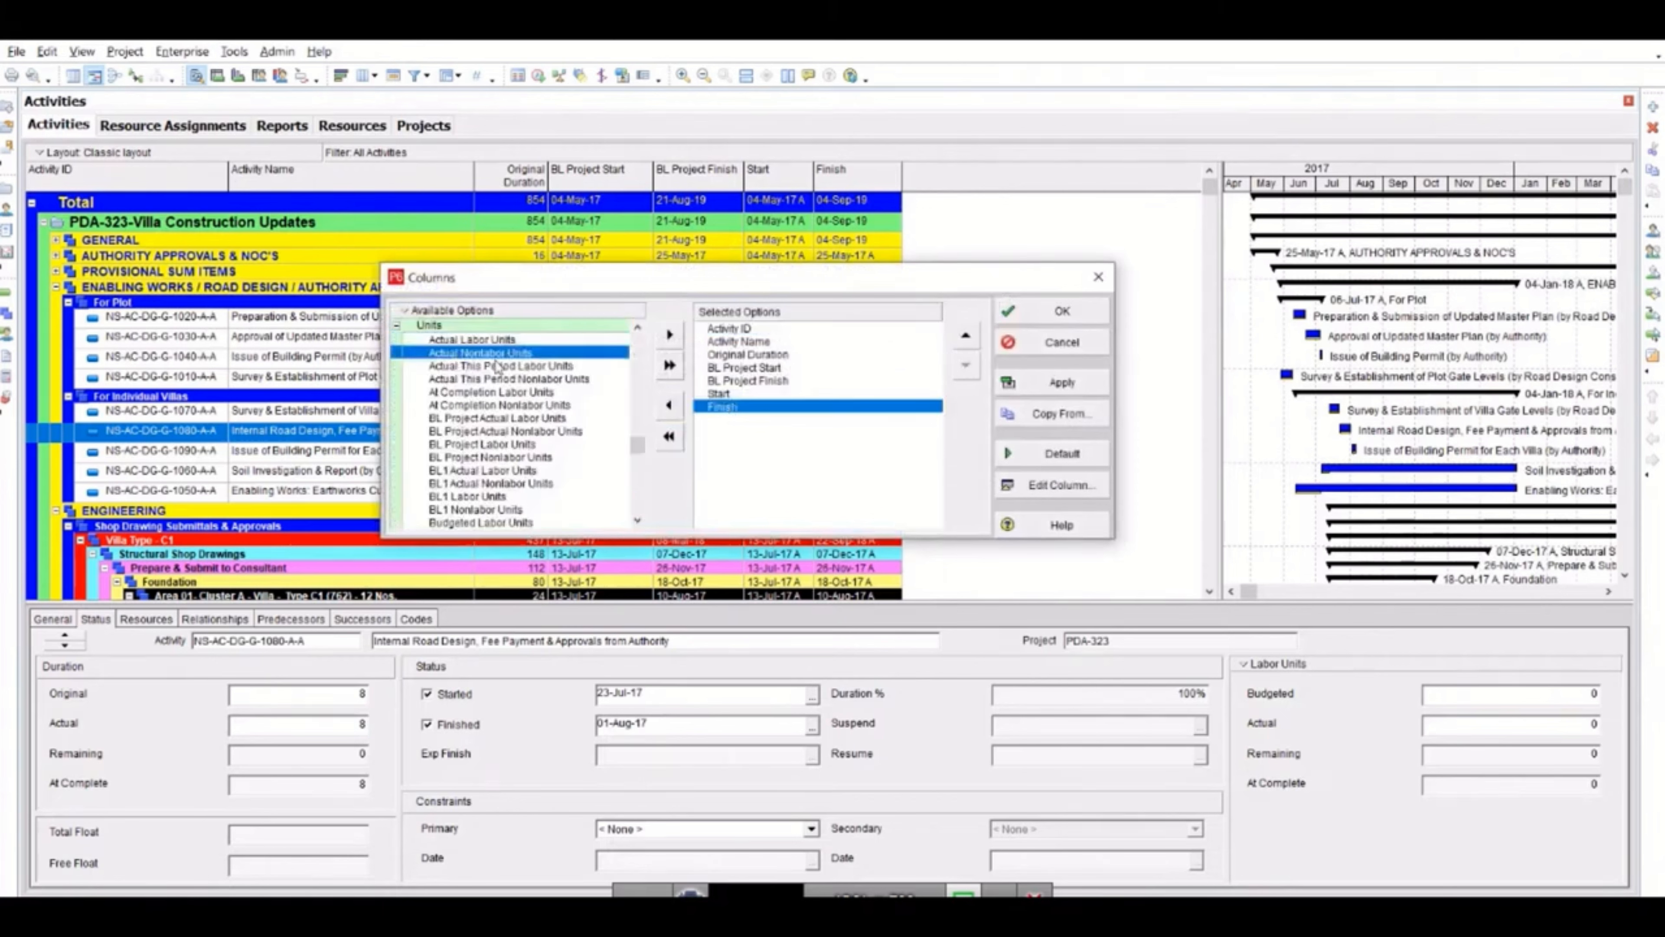
{"action": "scroll", "coordinate": [477, 499], "scroll_direction": "down", "scroll_amount": 1}
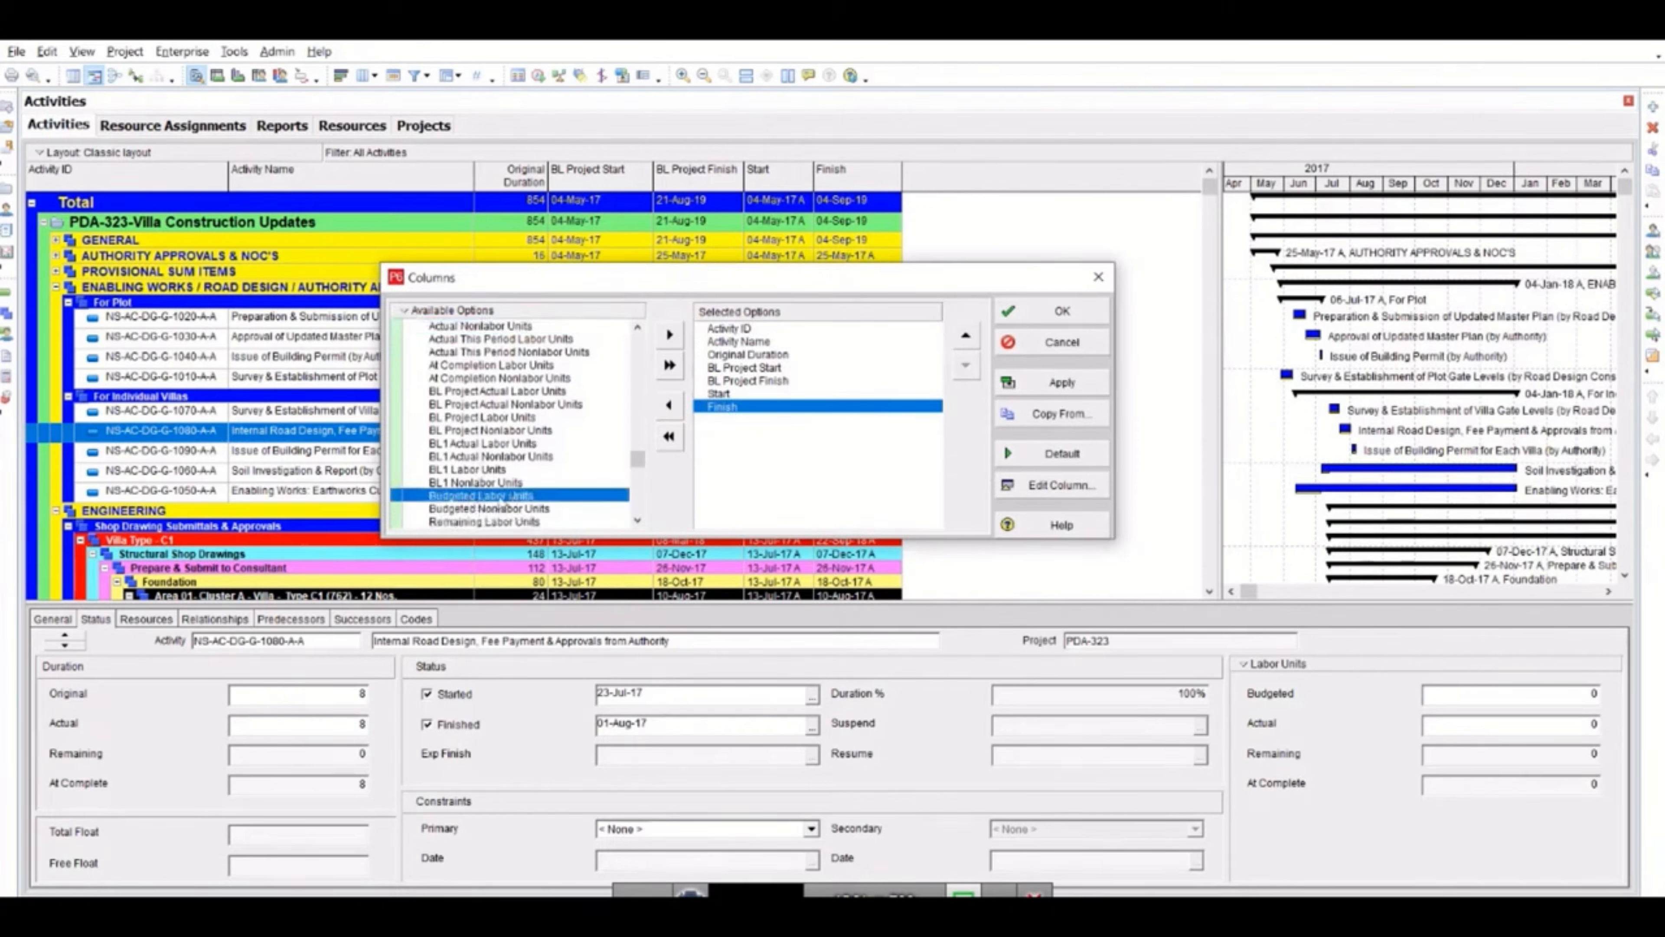
{"action": "left_click", "coordinate": [472, 512]}
{"action": "scroll", "coordinate": [528, 514], "scroll_direction": "down", "scroll_amount": 1}
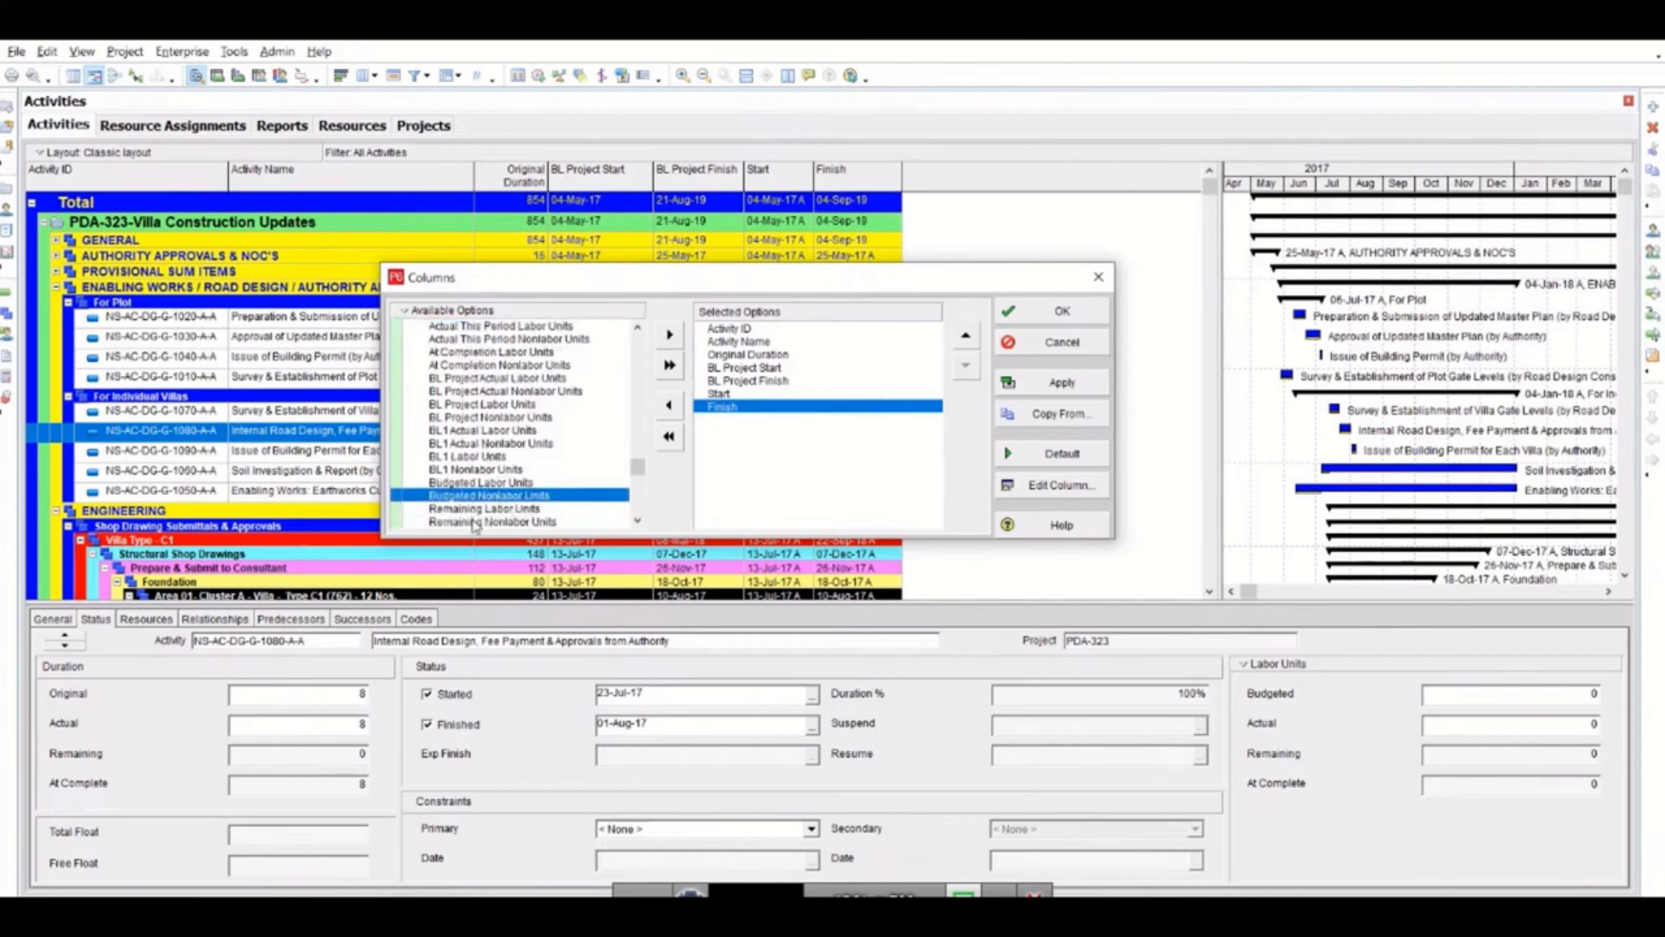
{"action": "left_click", "coordinate": [1099, 278]}
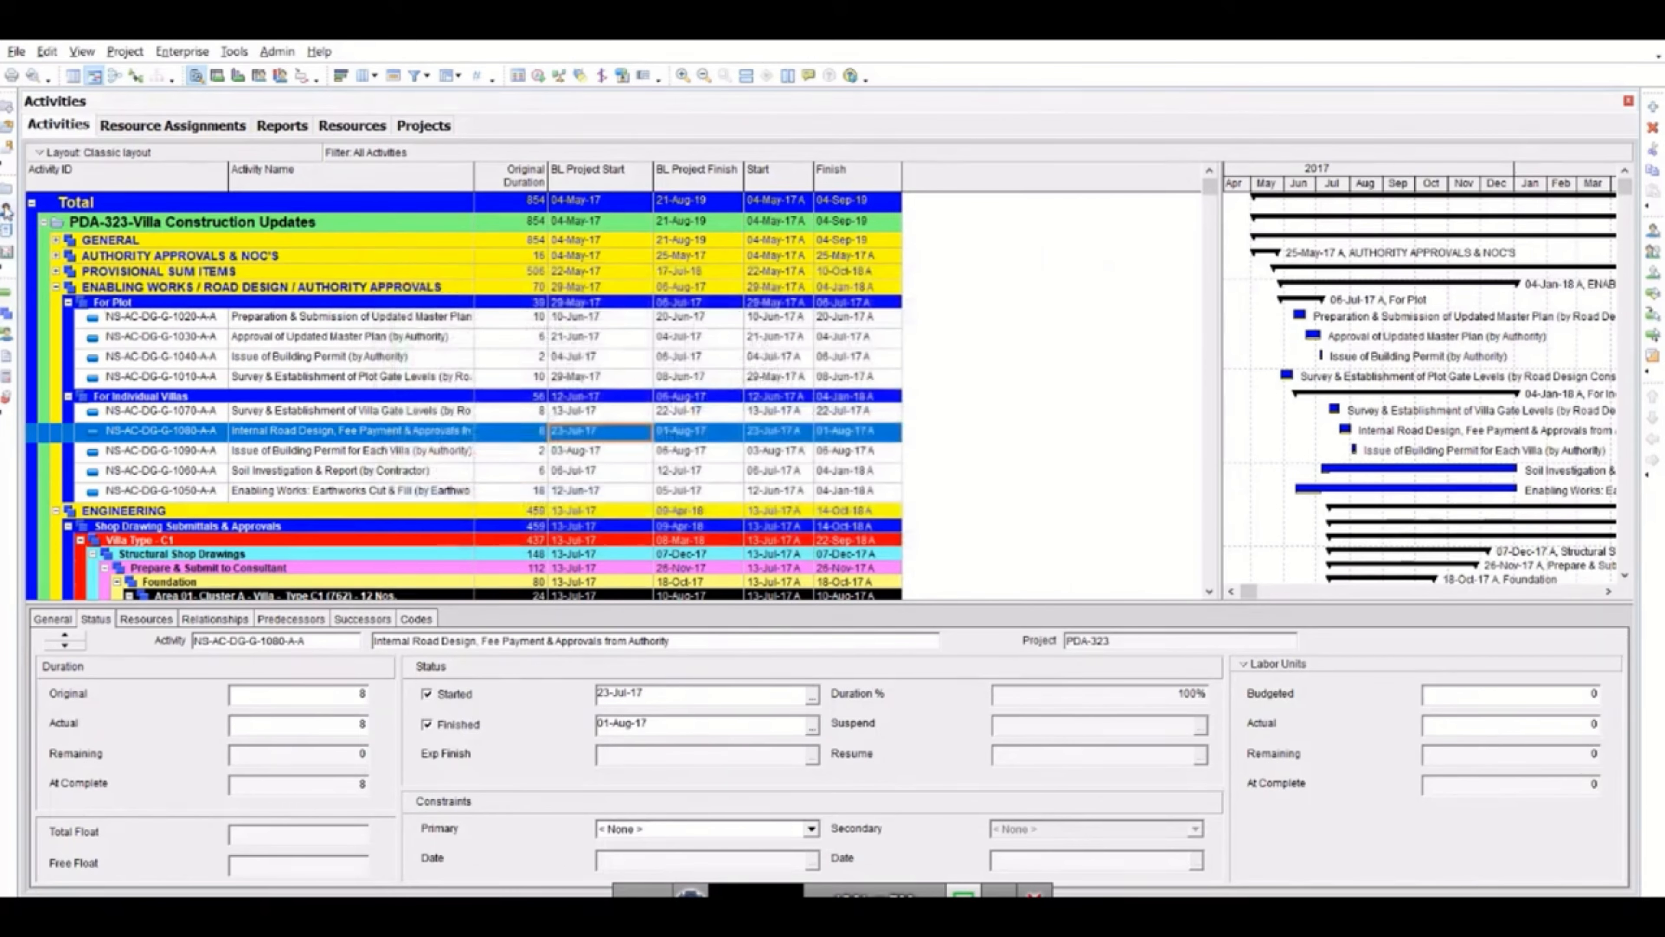
Examine the units of measure that can be assigned to the Tiling resource.
{"action": "left_click", "coordinate": [352, 126]}
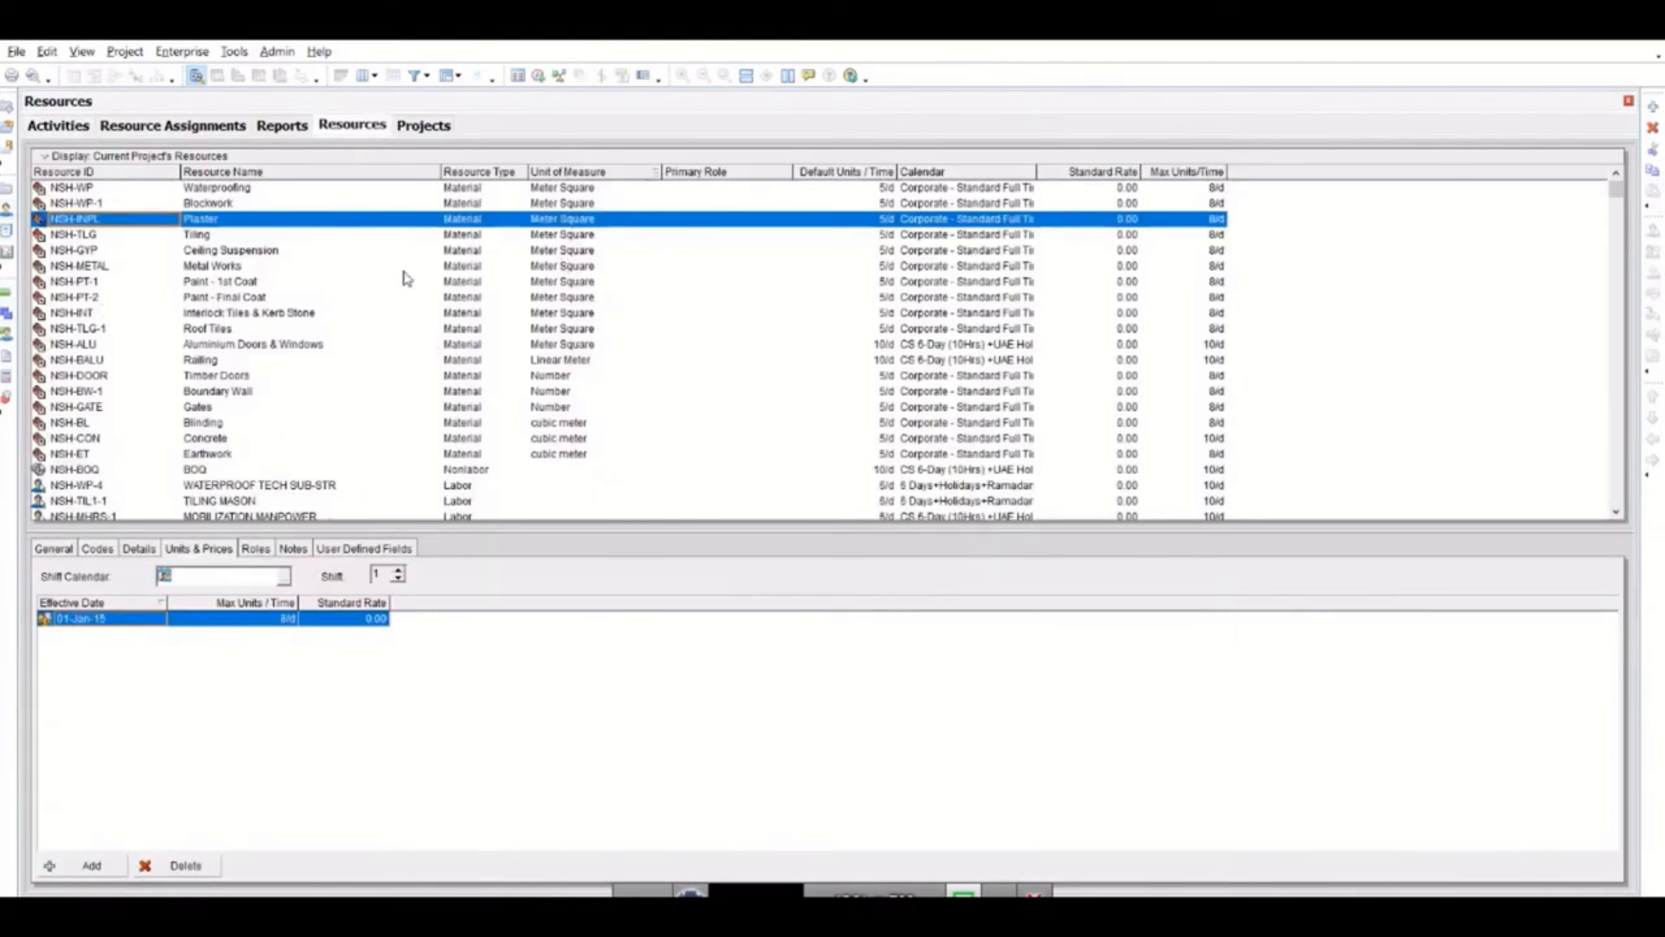
{"action": "double_click", "coordinate": [581, 236]}
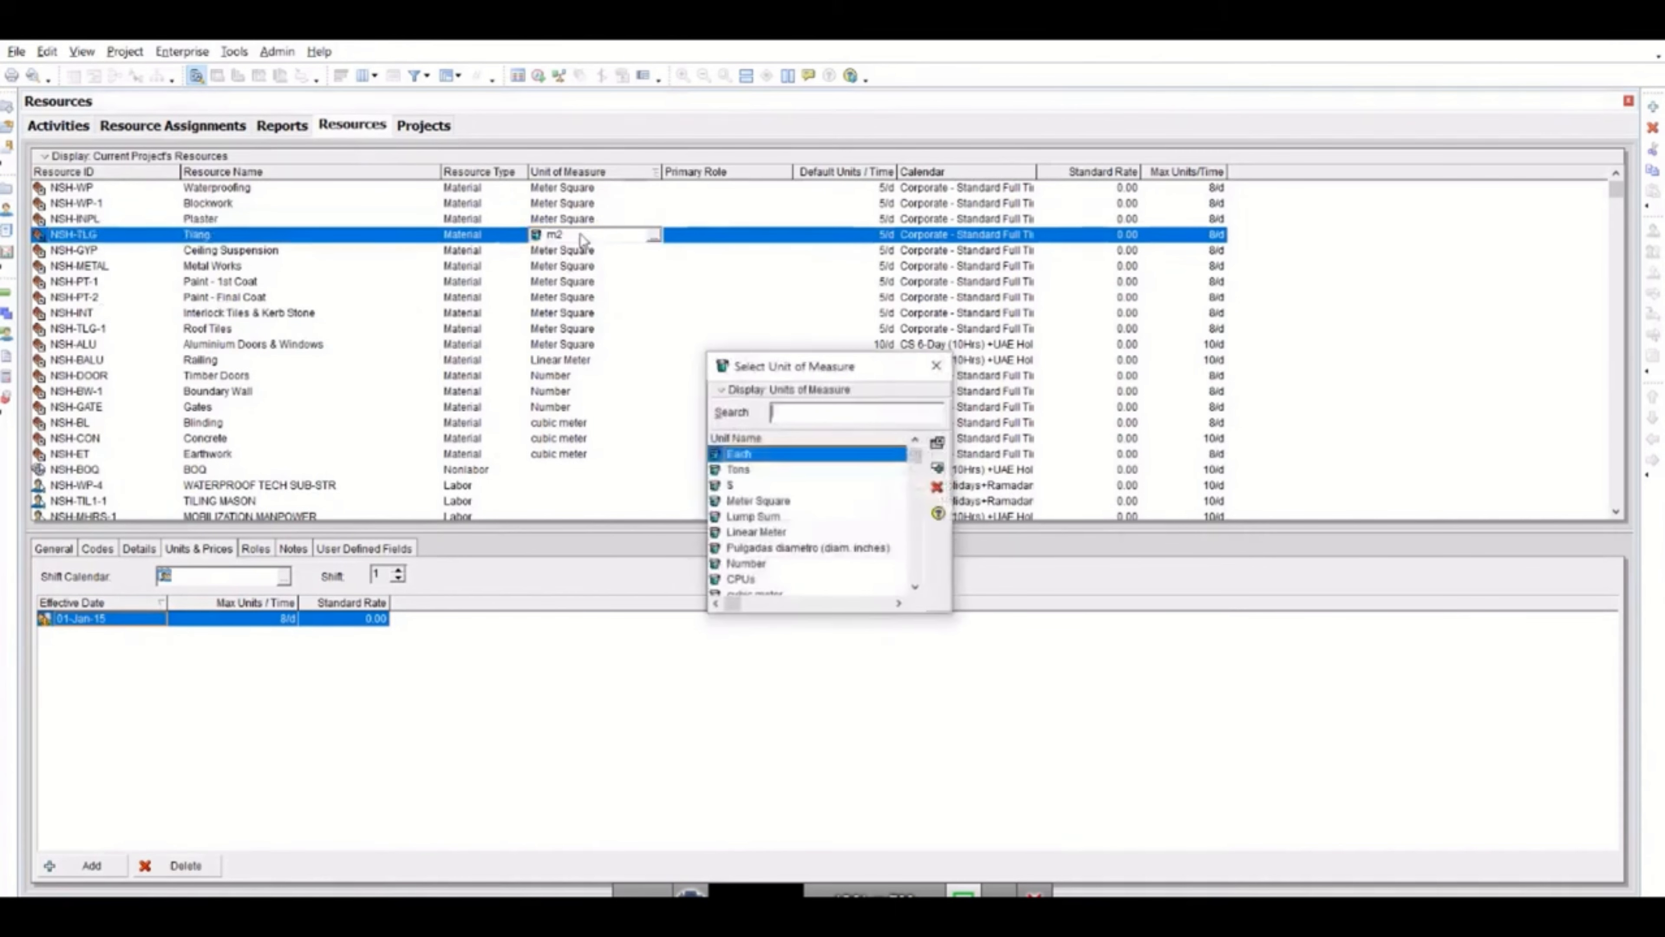
{"action": "left_click", "coordinate": [757, 535]}
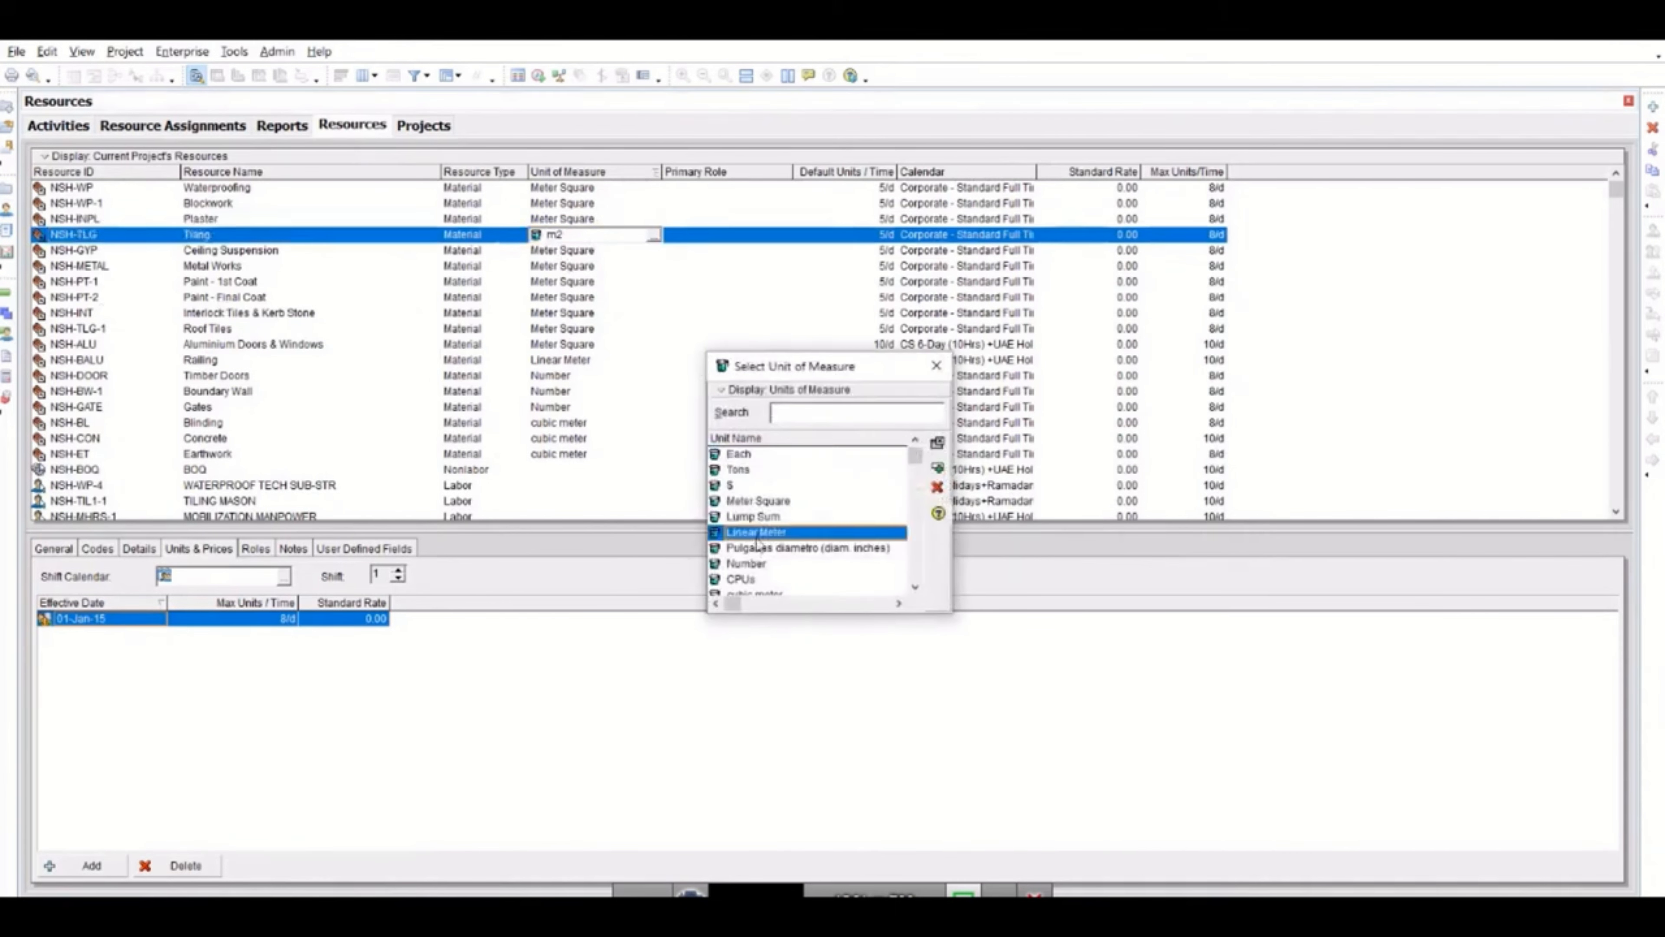
{"action": "left_click", "coordinate": [747, 567]}
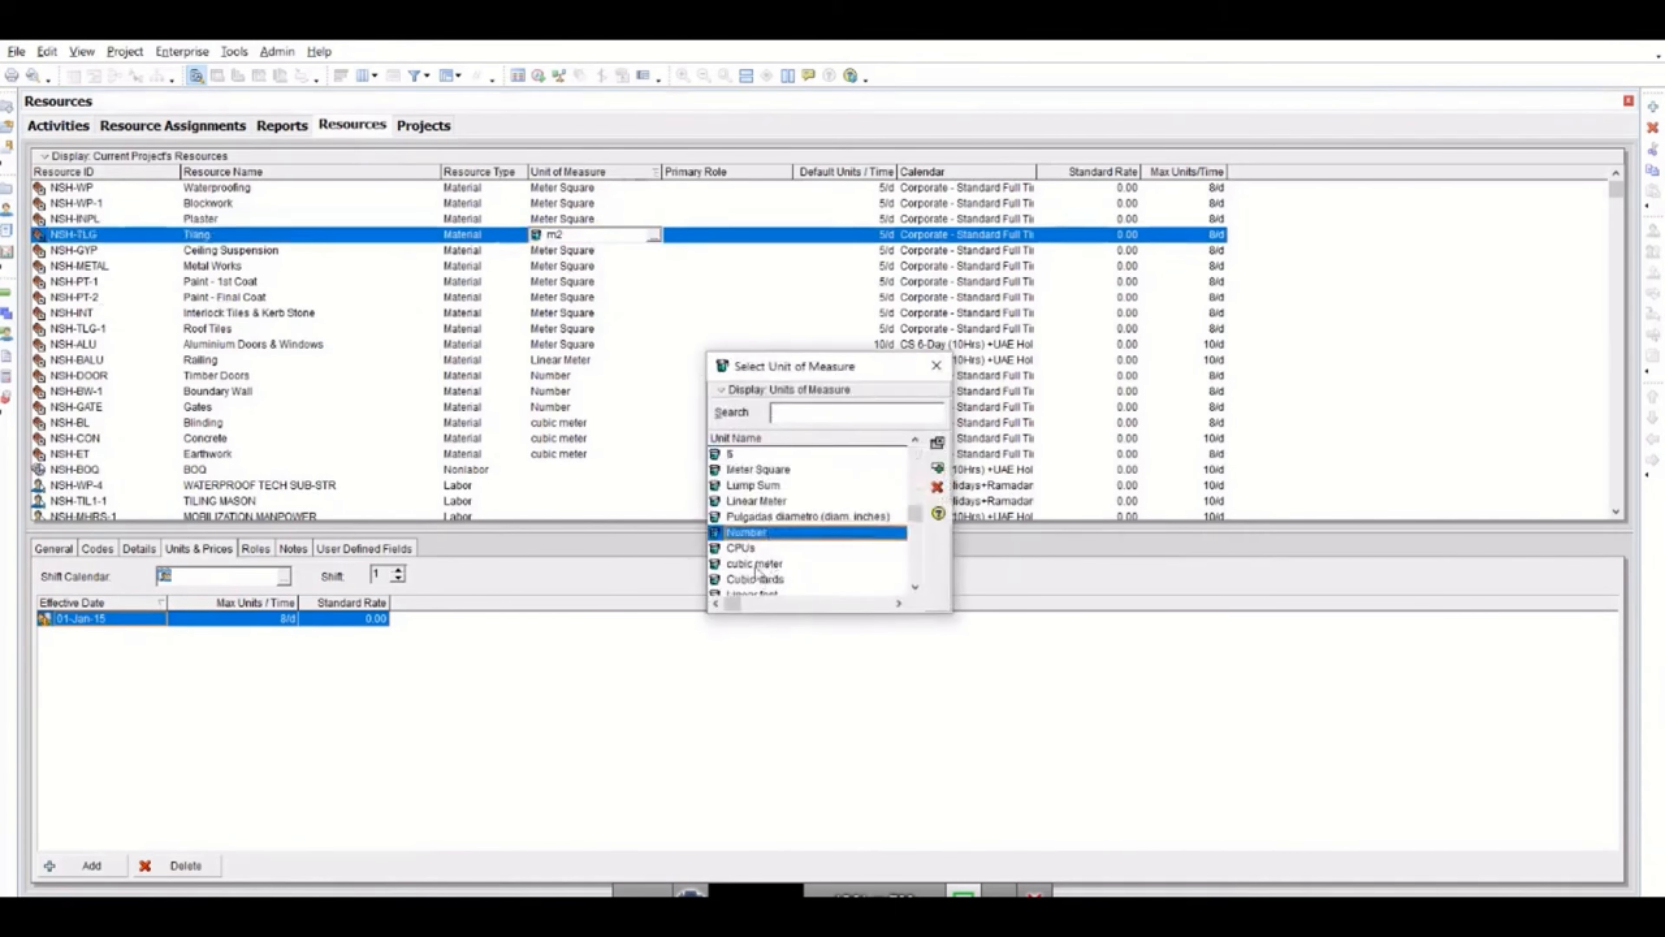
{"action": "left_click", "coordinate": [752, 567]}
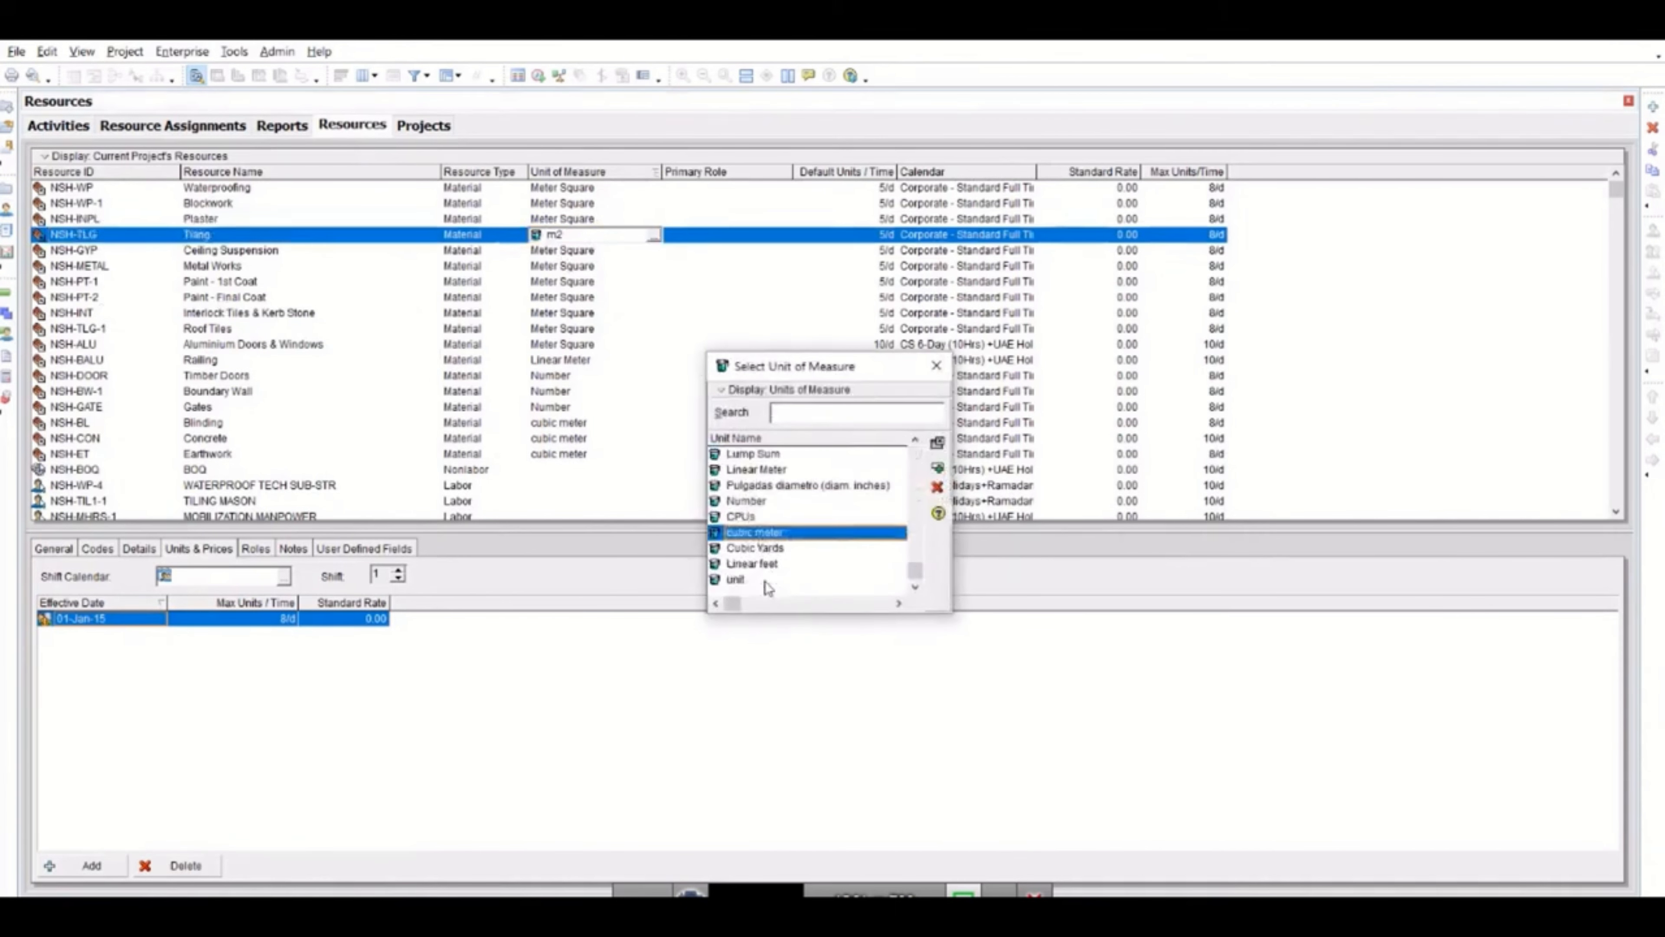
{"action": "left_click", "coordinate": [936, 366]}
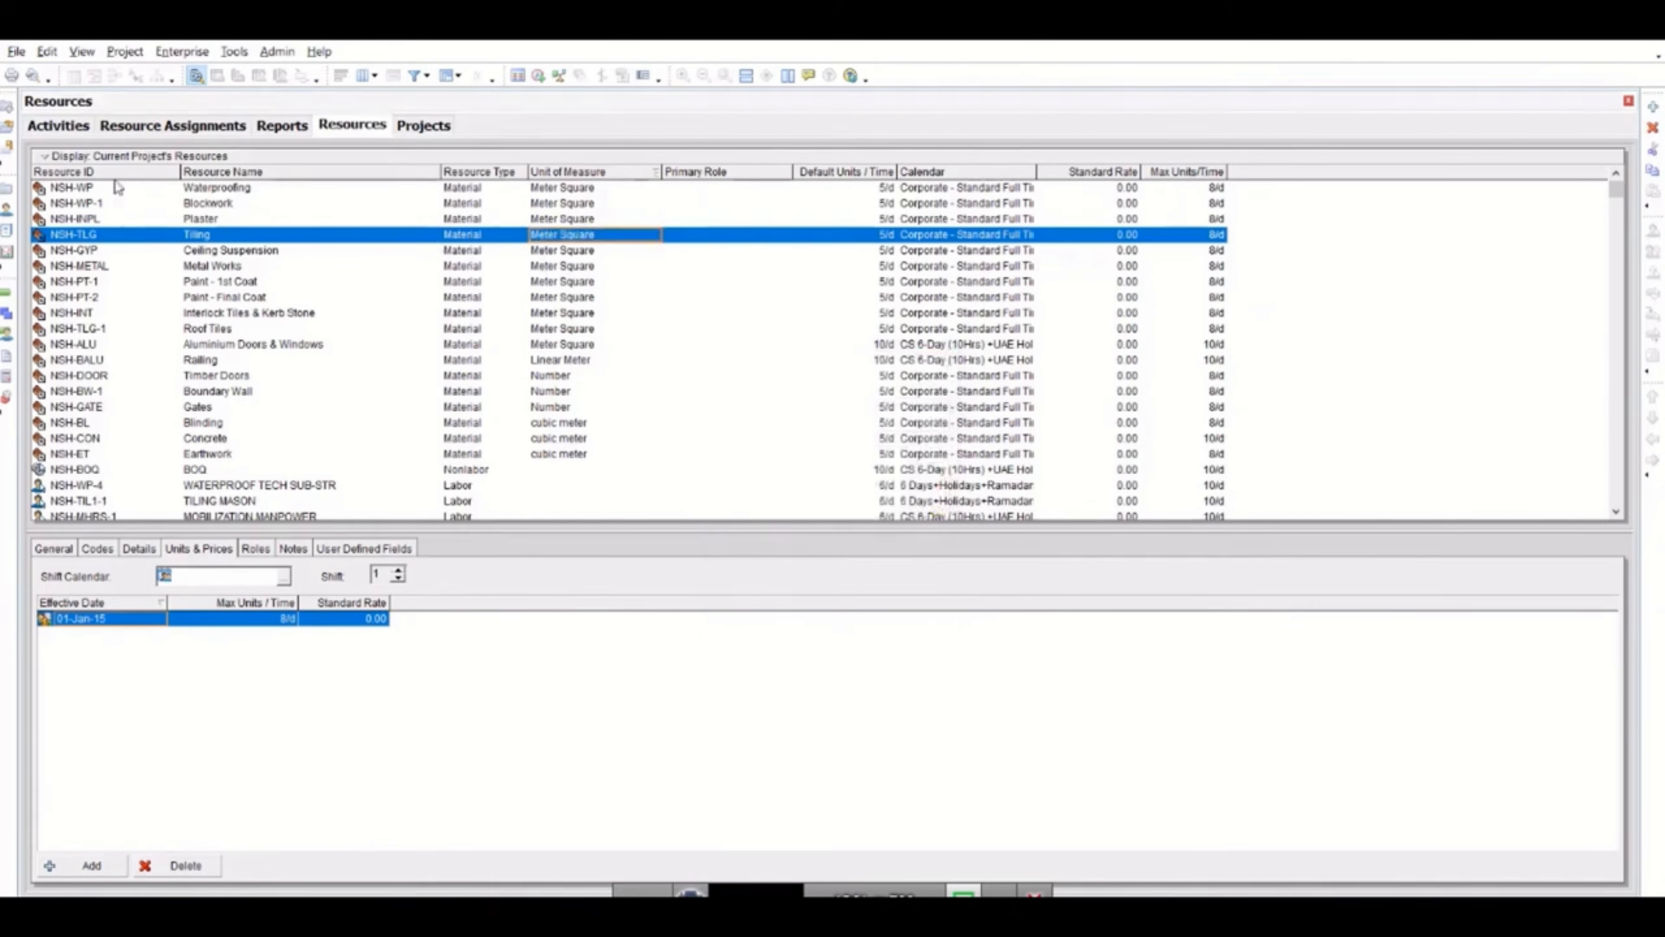
Group the resource assignments by Resource Type.
{"action": "left_click", "coordinate": [54, 126]}
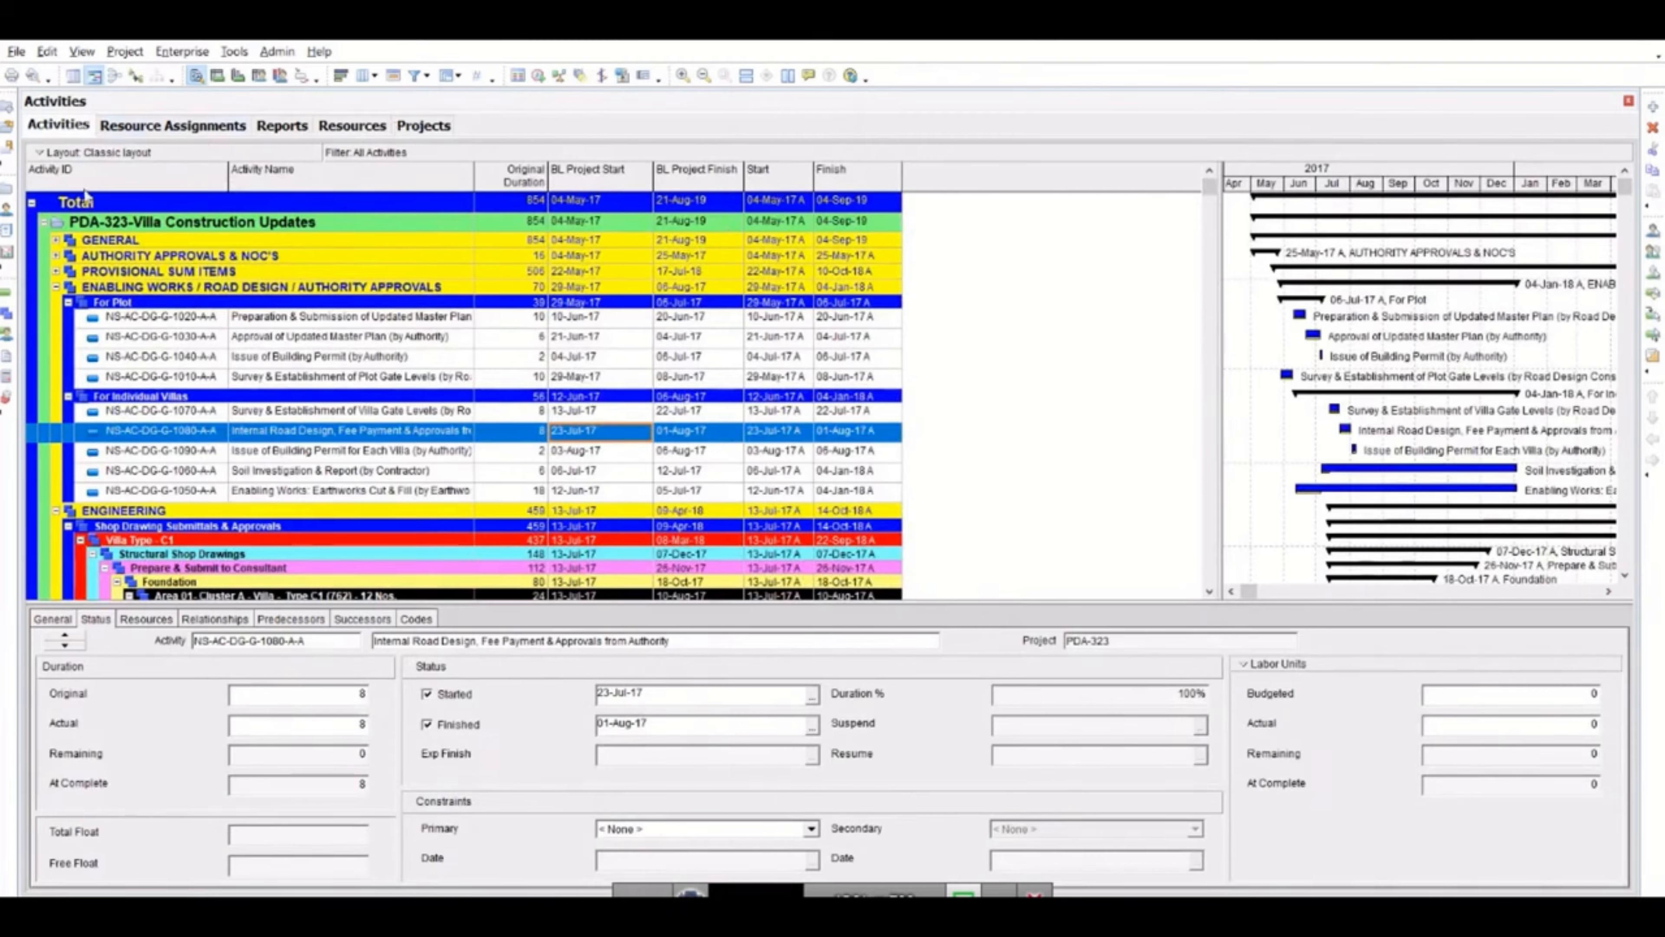
{"action": "left_click", "coordinate": [150, 131]}
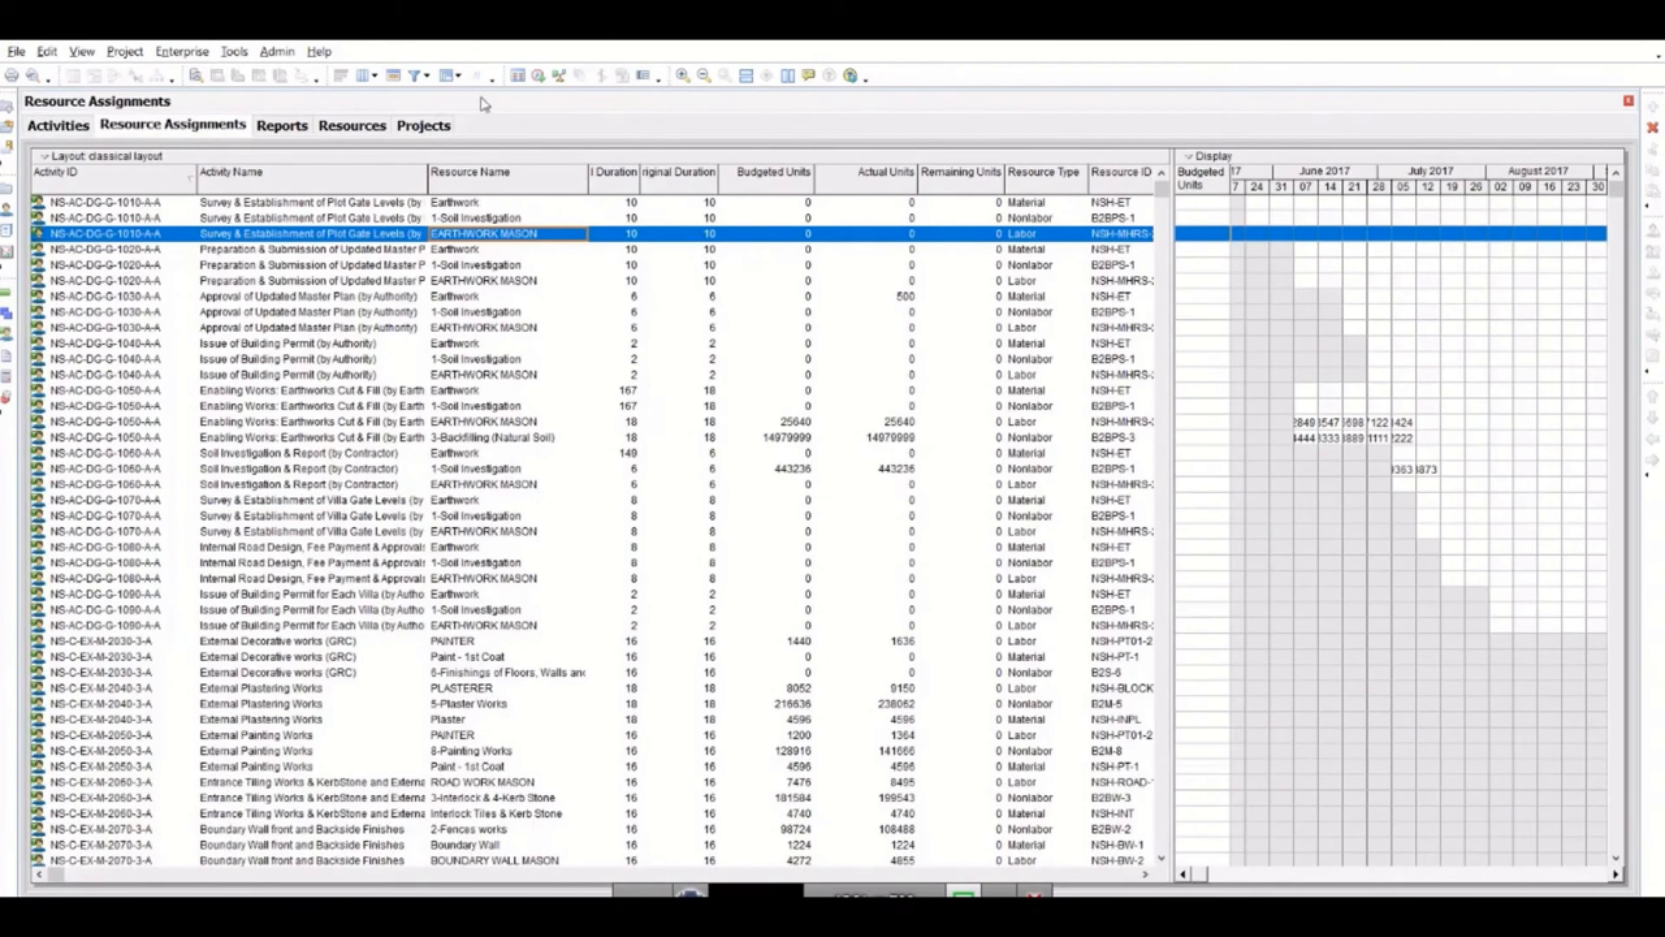
{"action": "left_click", "coordinate": [454, 81]}
{"action": "left_click", "coordinate": [468, 101]}
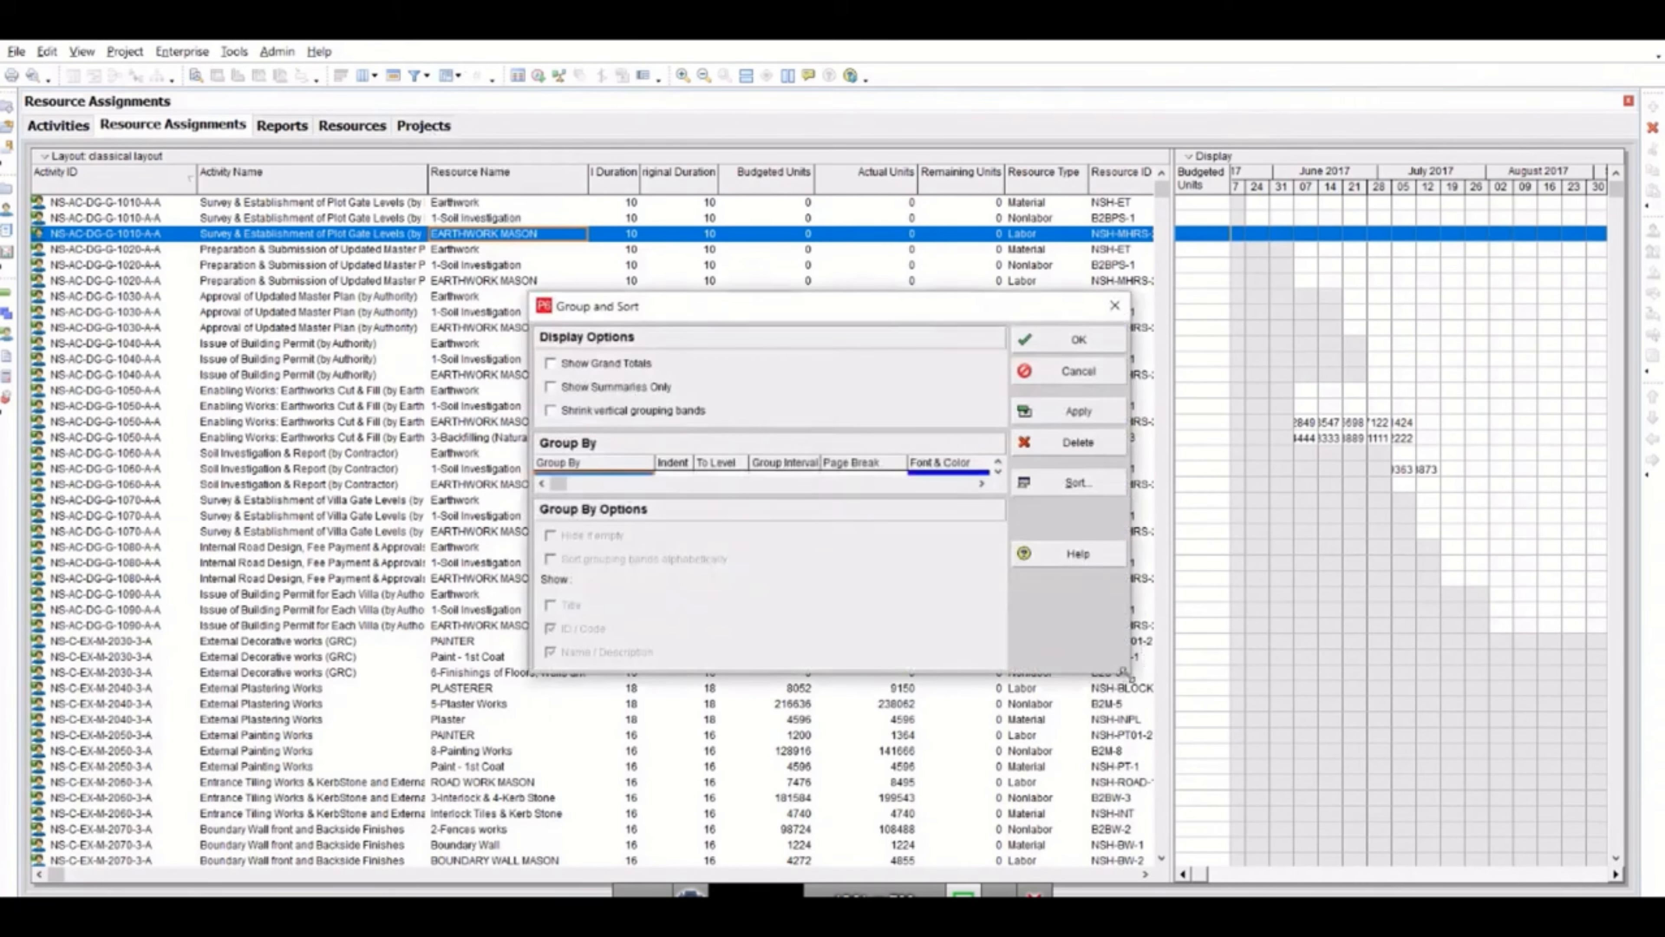
{"action": "left_click_drag", "start_coordinate": [1122, 672], "coordinate": [1158, 786]}
{"action": "left_click", "coordinate": [623, 479]}
{"action": "left_click", "coordinate": [622, 482]}
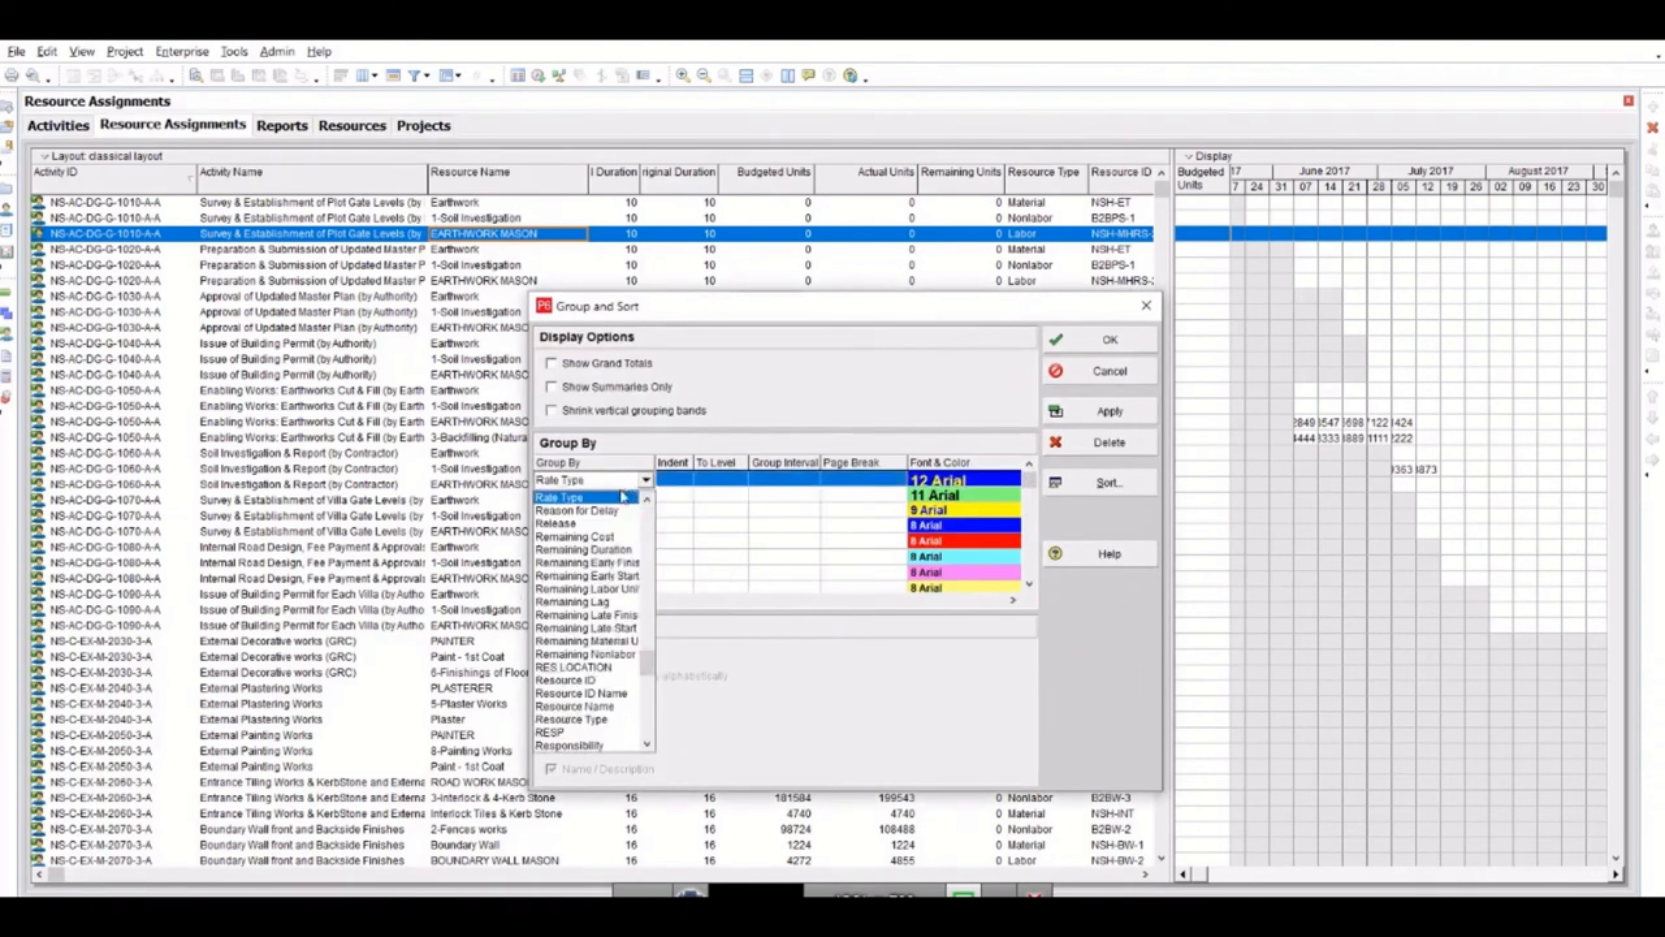
{"action": "scroll", "coordinate": [612, 623], "scroll_direction": "down", "scroll_amount": 3}
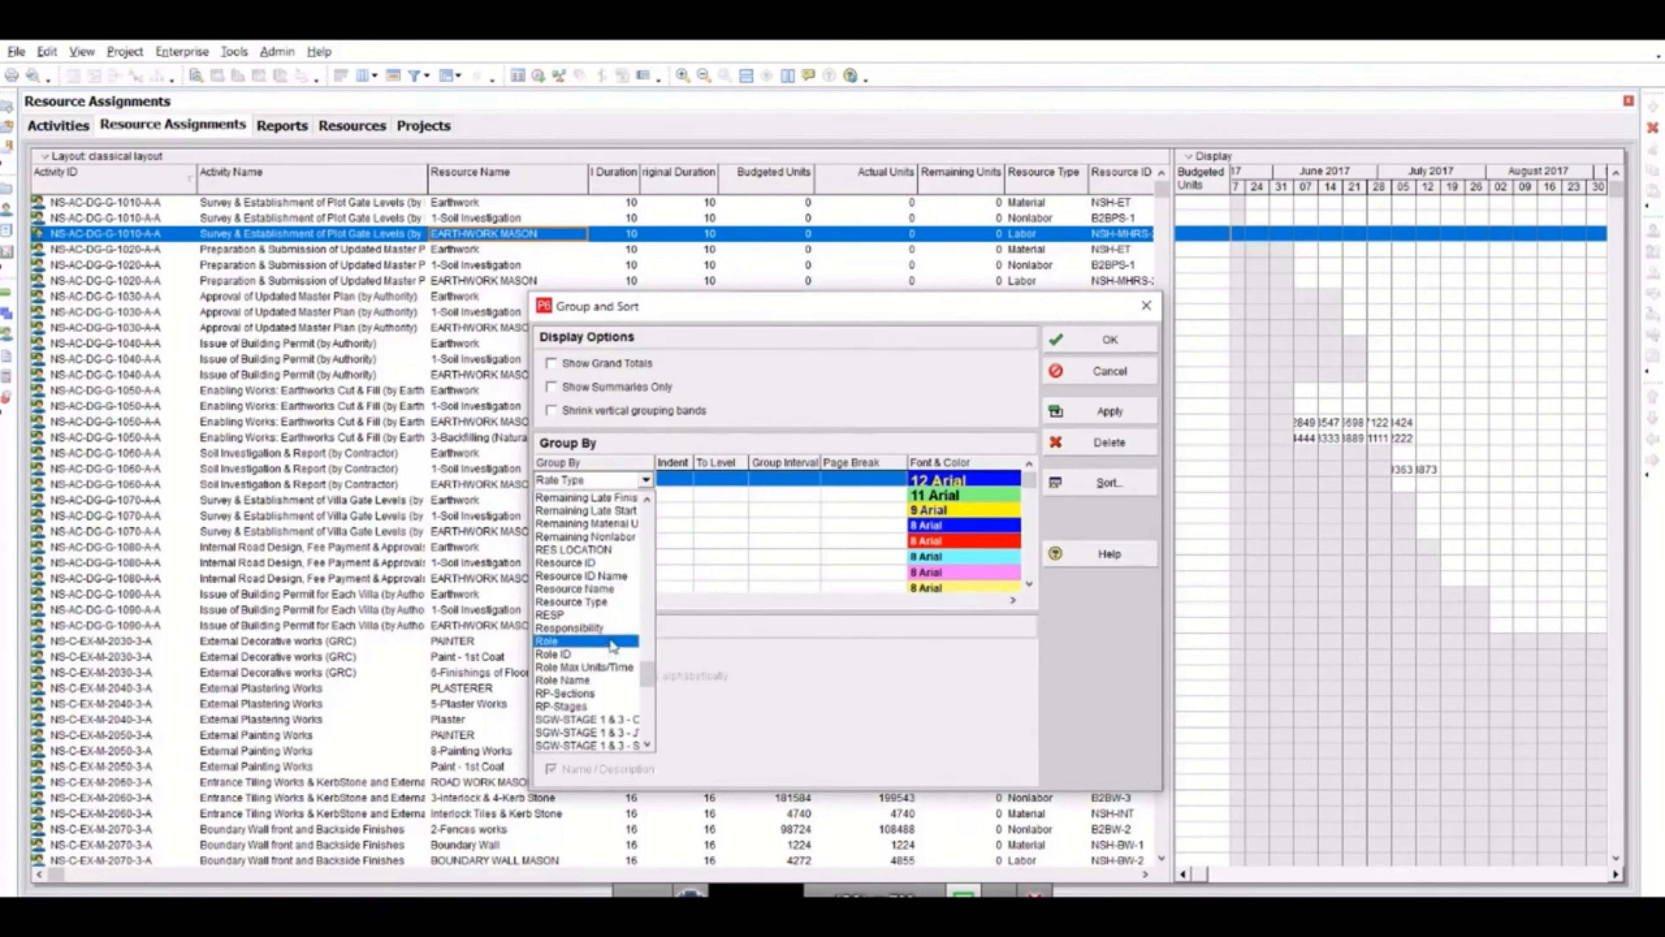
{"action": "scroll", "coordinate": [612, 644], "scroll_direction": "up", "scroll_amount": 3}
{"action": "left_click", "coordinate": [610, 568]}
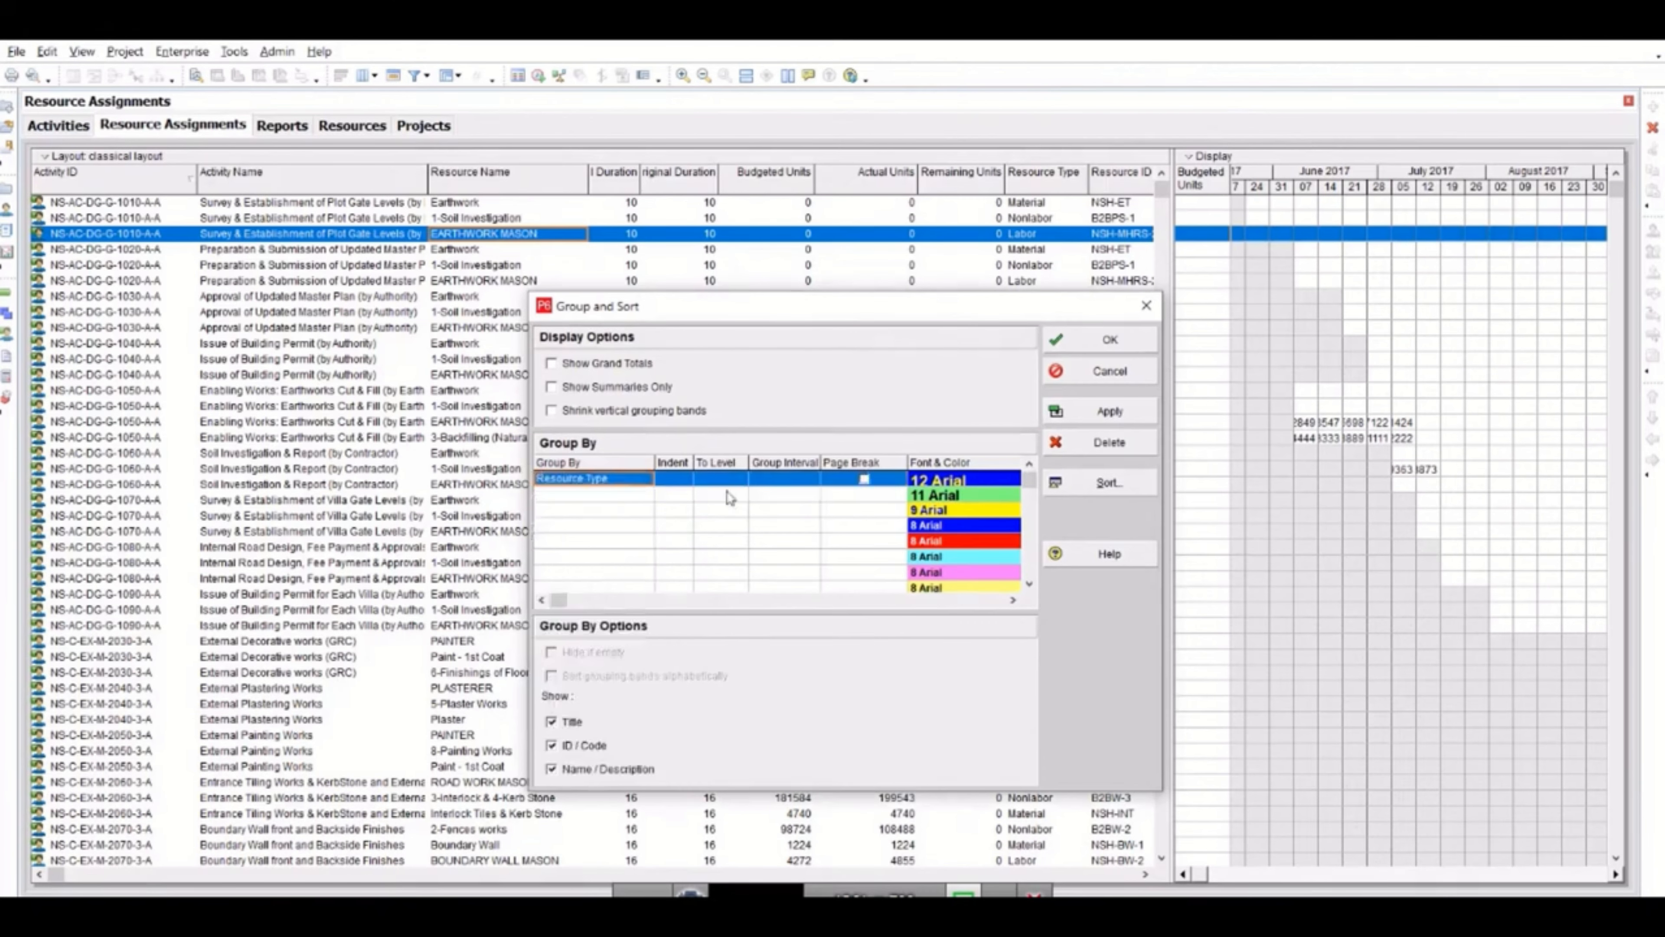
{"action": "left_click", "coordinate": [1103, 347]}
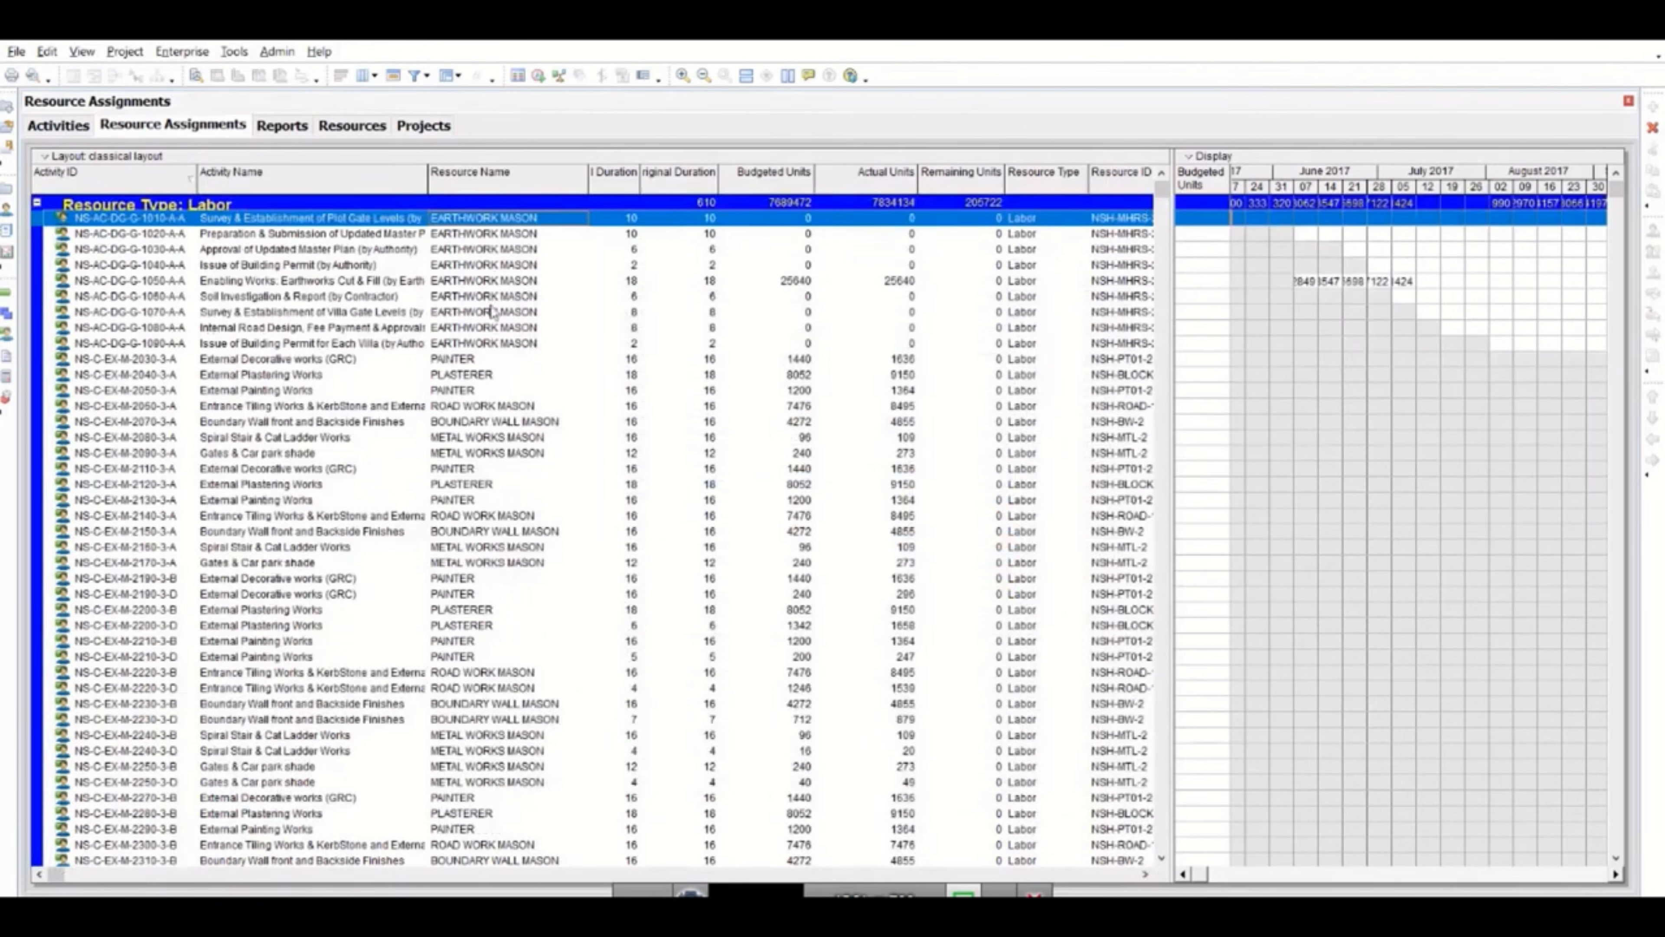
Collapse the Labor group and examine the resource names and budgeted units of the Material assignments.
{"action": "left_click", "coordinate": [38, 205]}
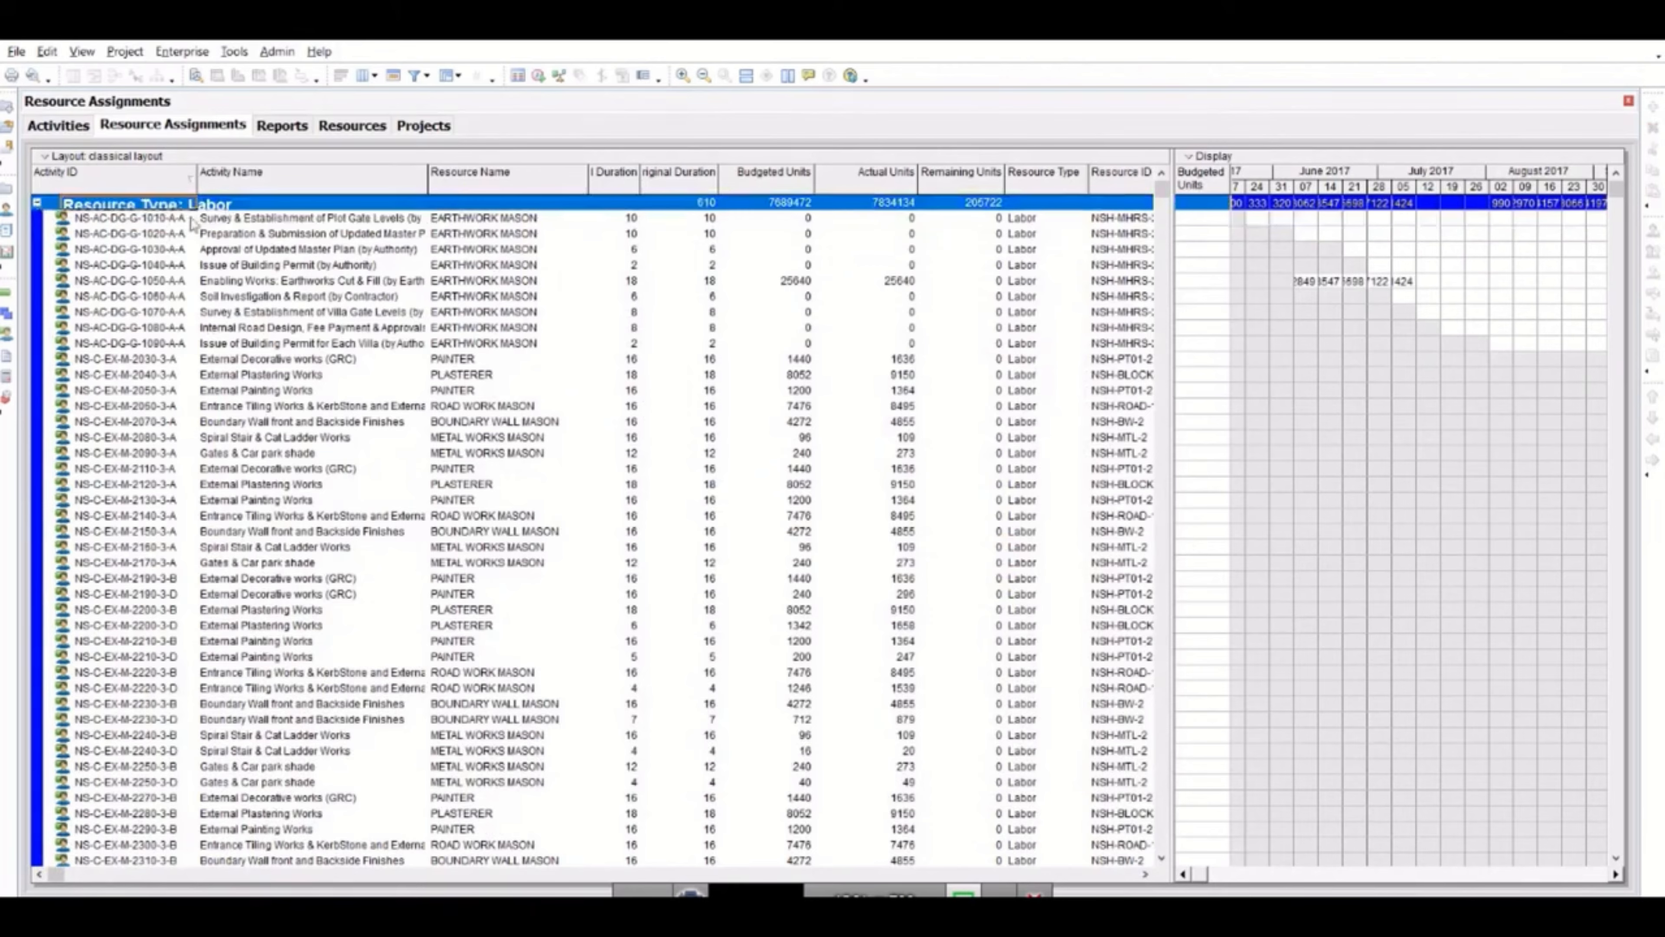
{"action": "left_click", "coordinate": [37, 203]}
{"action": "scroll", "coordinate": [252, 241], "scroll_direction": "down", "scroll_amount": 1}
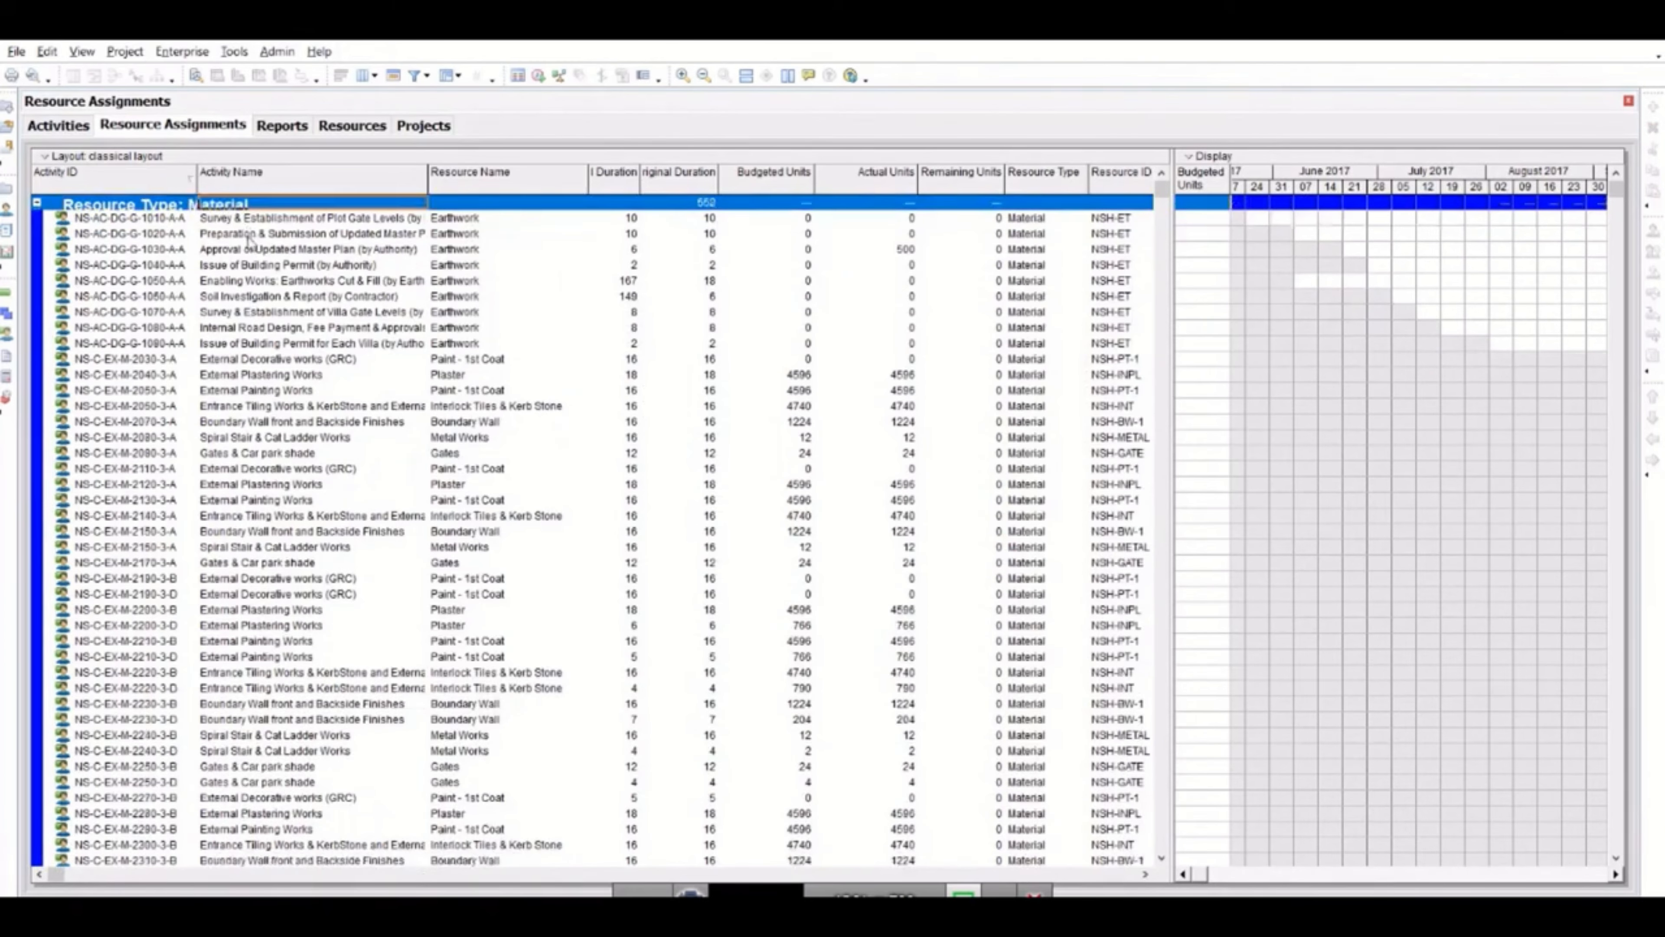
{"action": "left_click", "coordinate": [468, 266]}
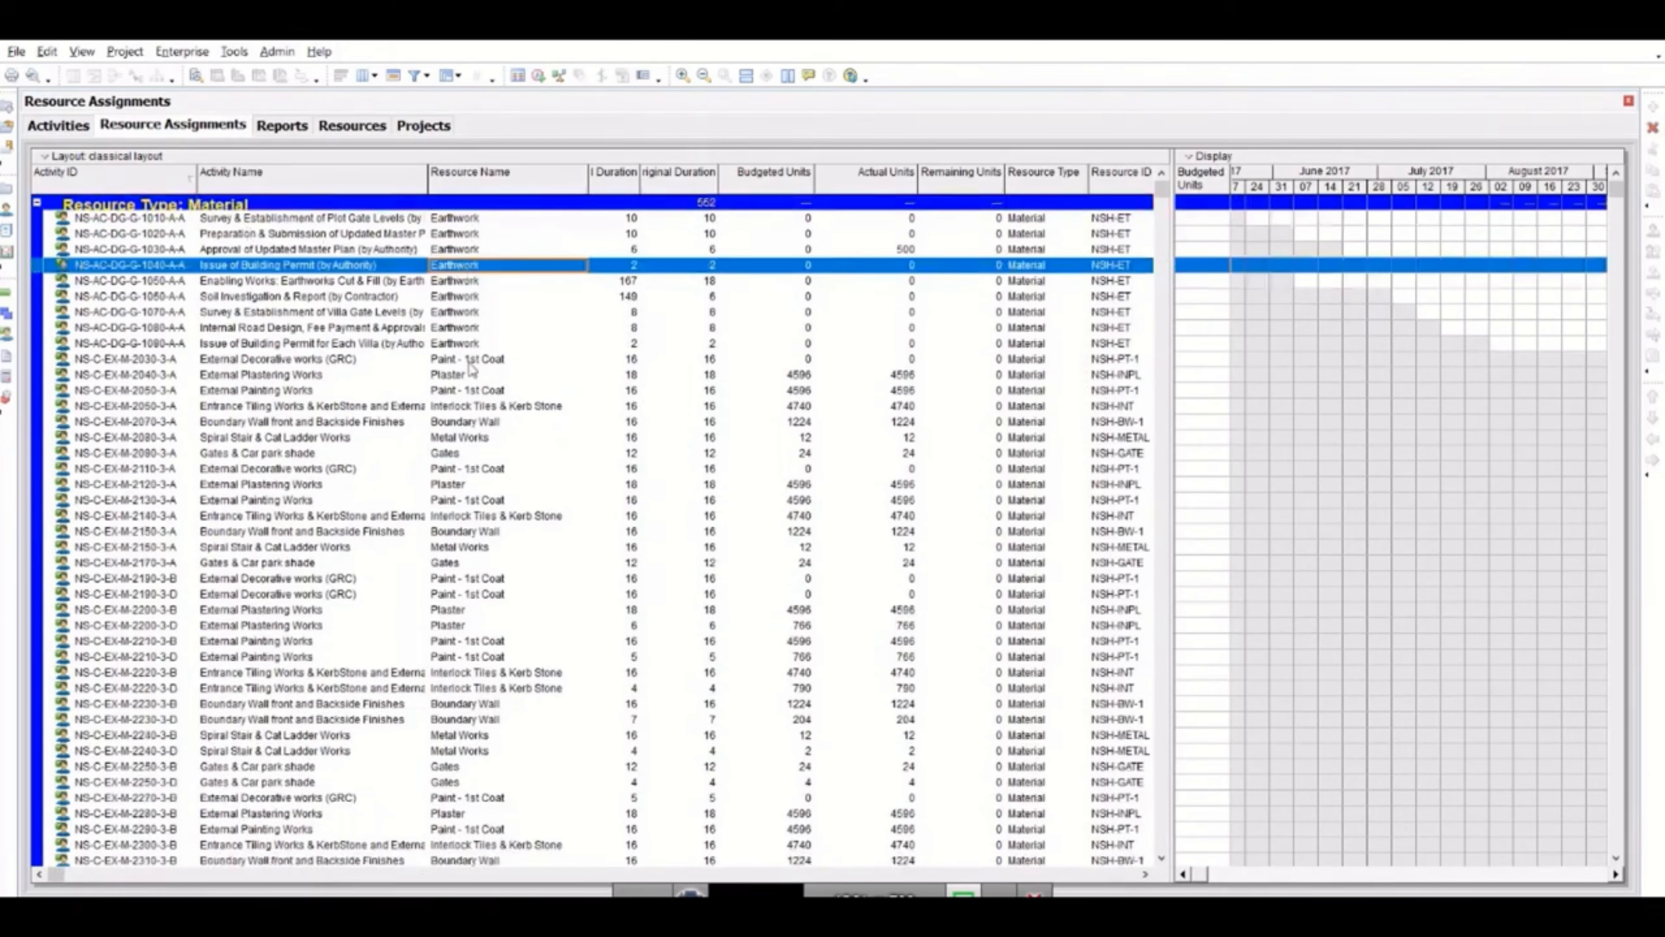
{"action": "left_click", "coordinate": [494, 362]}
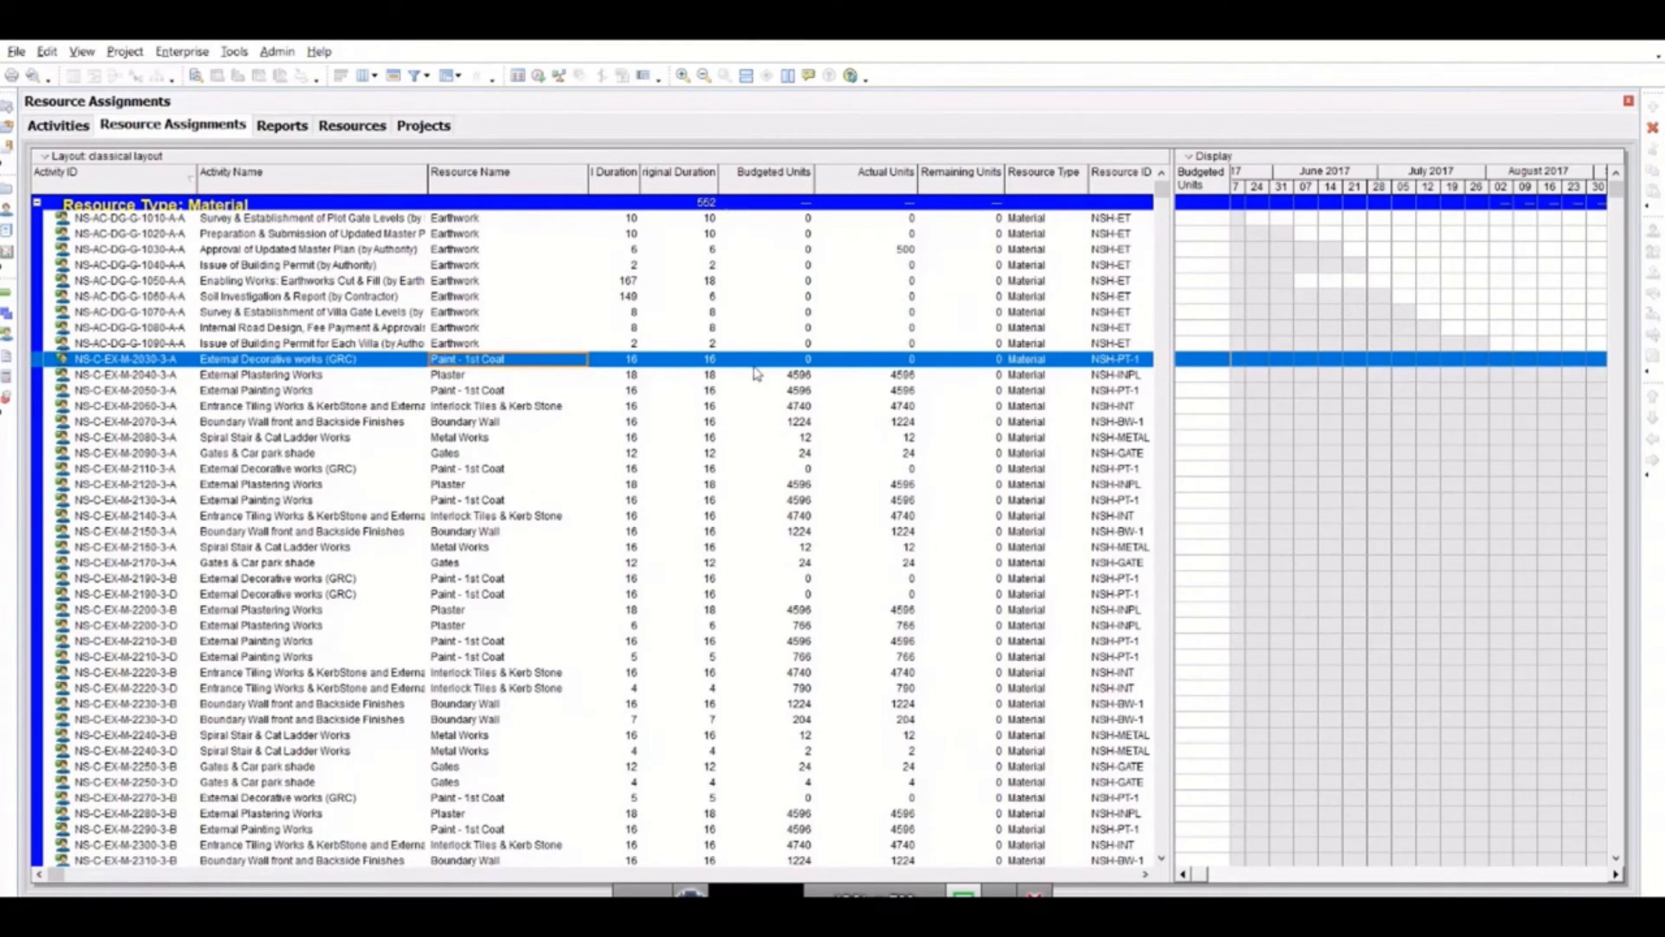
{"action": "left_click", "coordinate": [786, 407]}
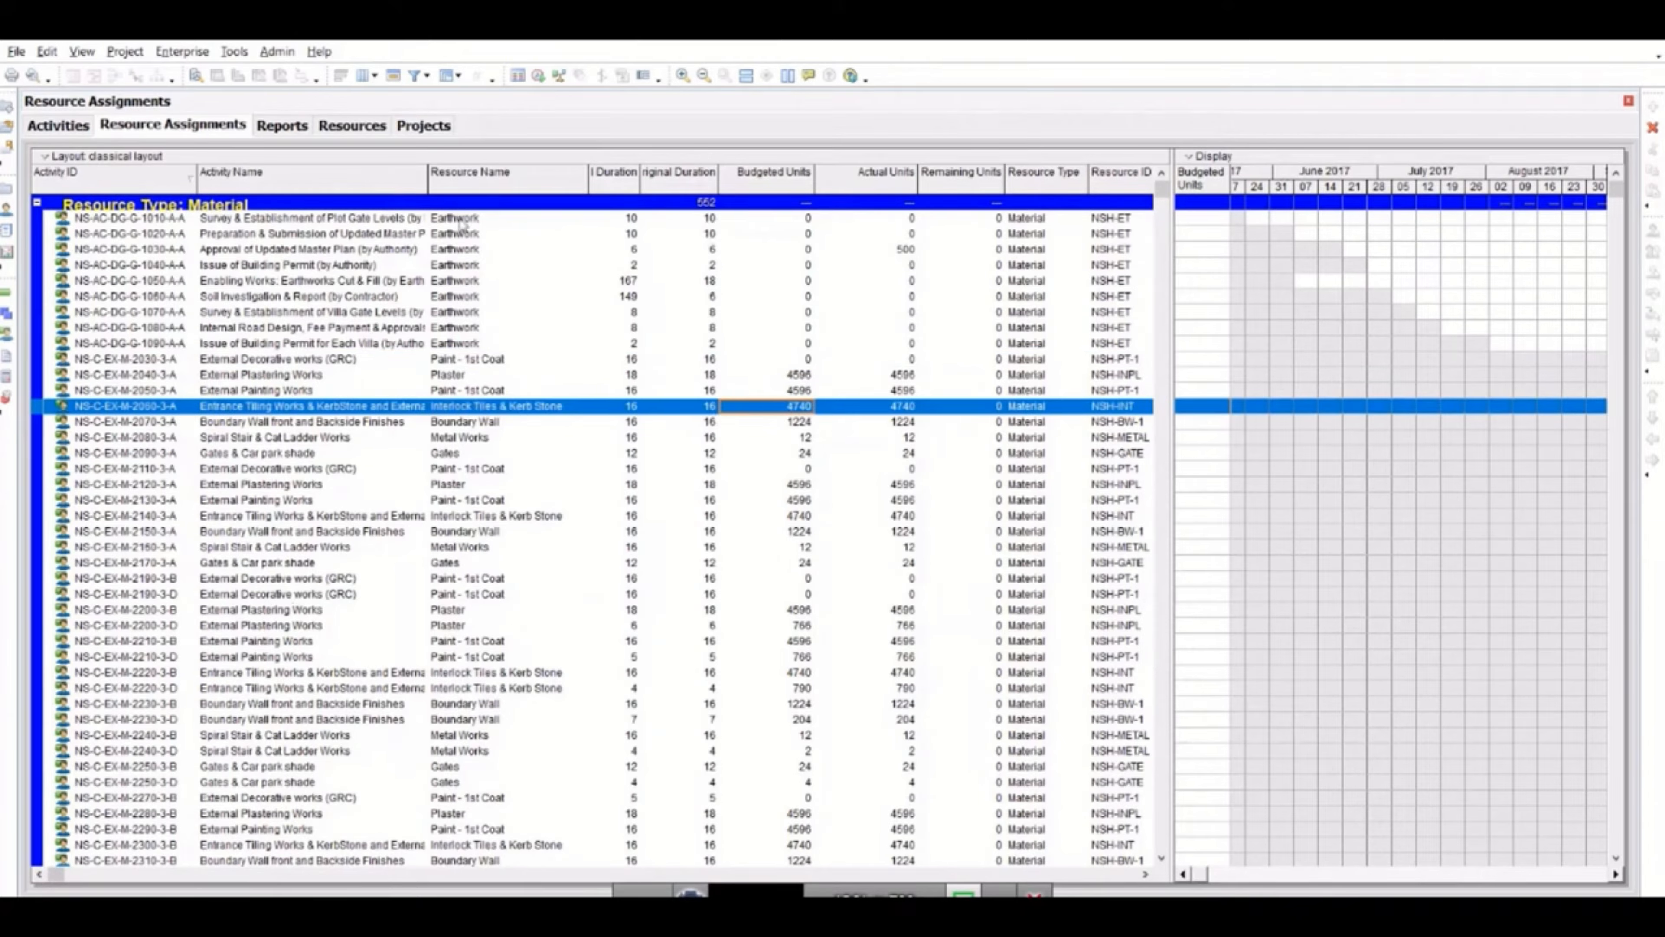
Return to the Power Query Editor and apply the Resource Name filter excluding BOQ to NLUnitsDis.
{"action": "mouse_move", "coordinate": [689, 891]}
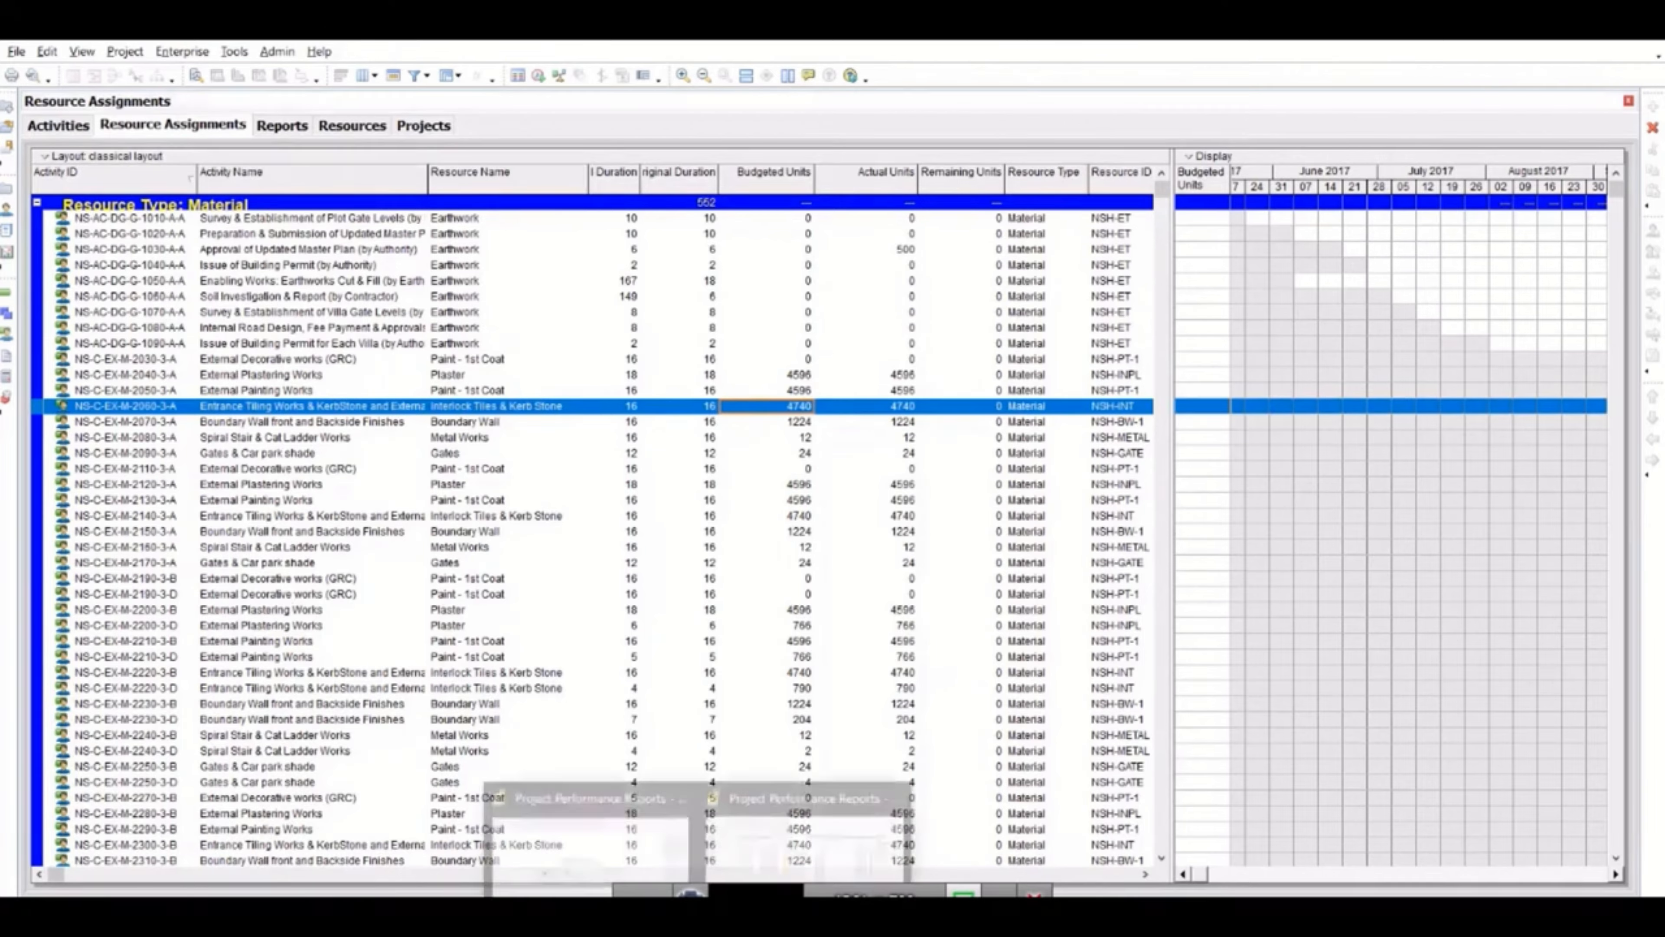
{"action": "left_click", "coordinate": [741, 827]}
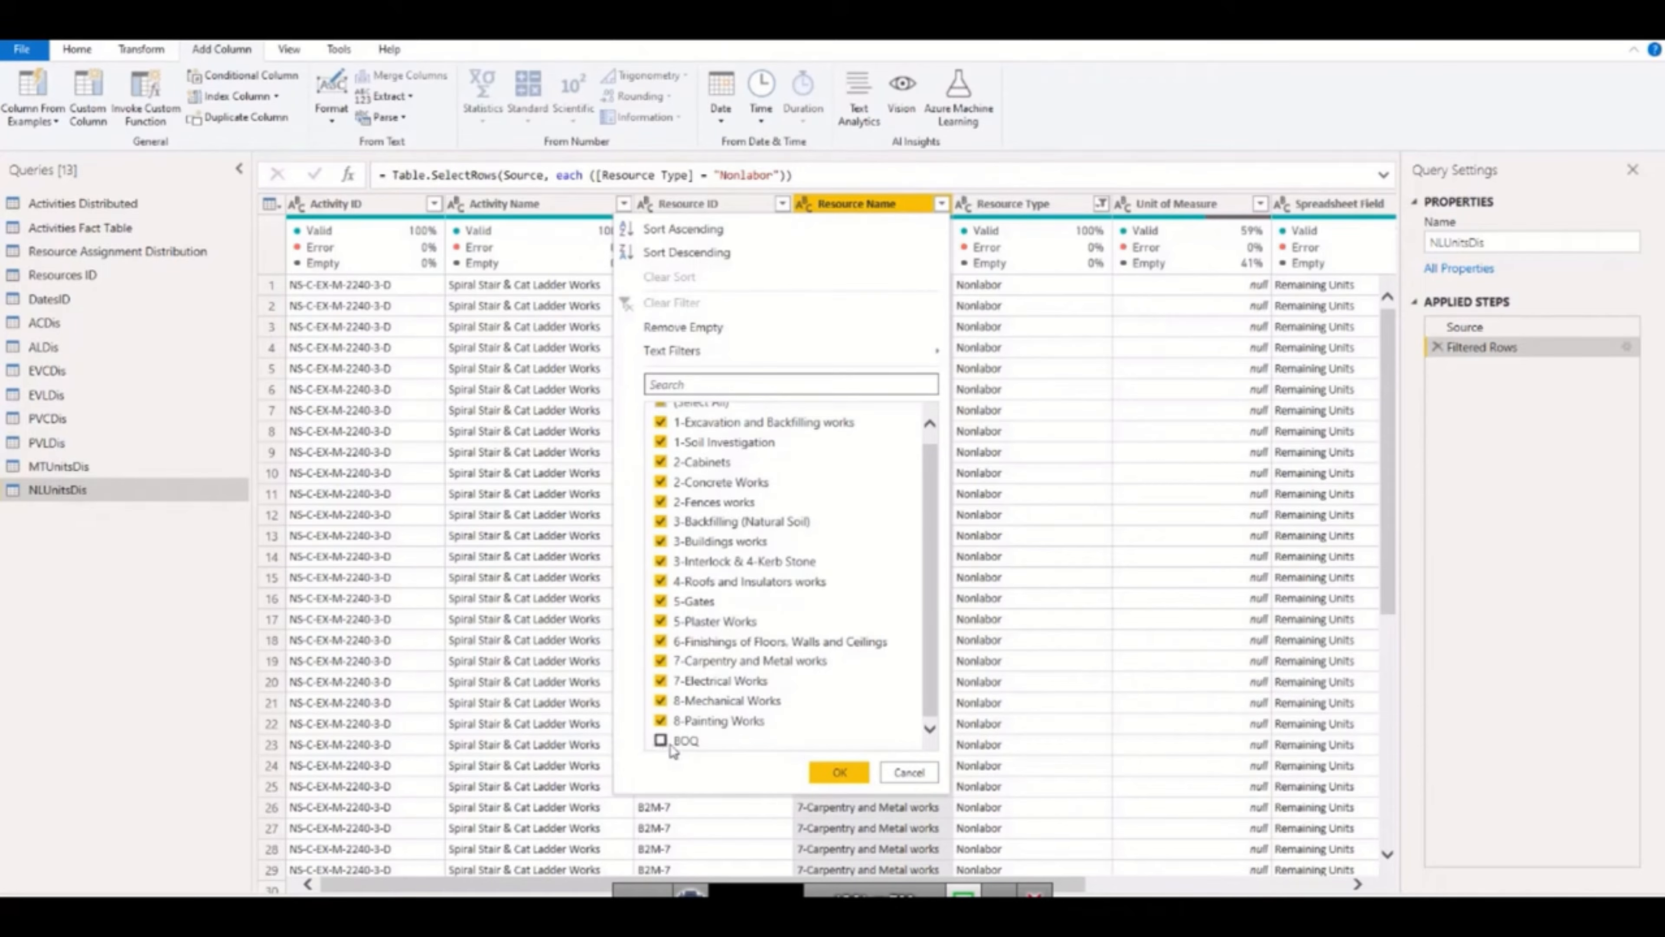
{"action": "left_click", "coordinate": [843, 772]}
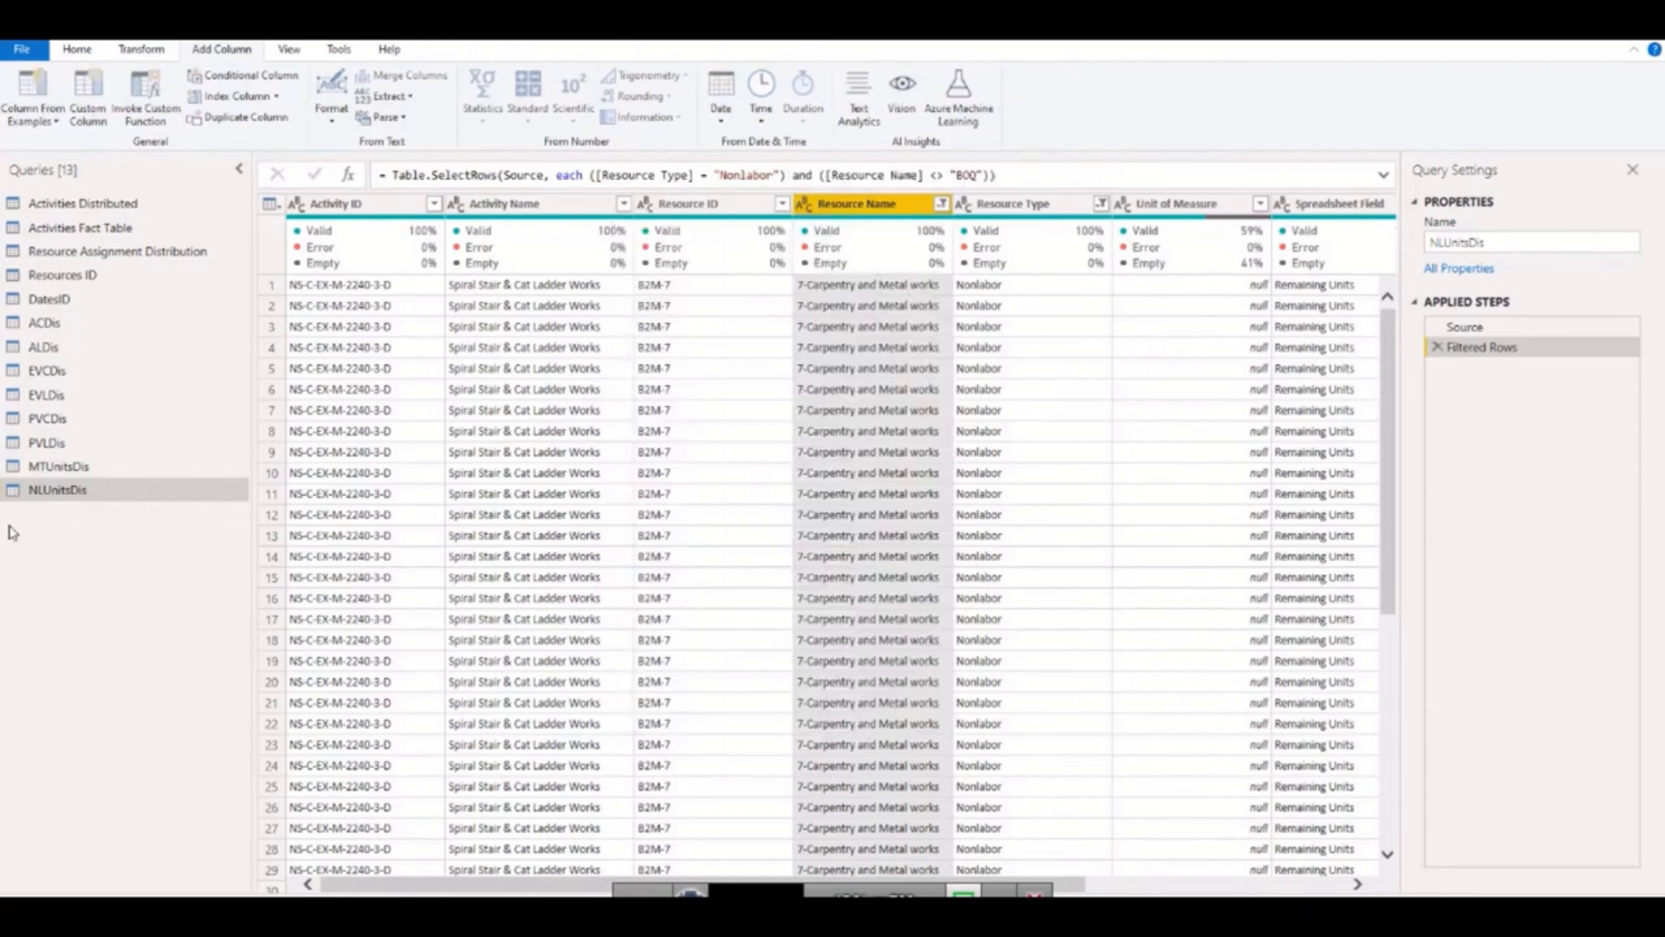
Switch to Primavera P6 and display the PAINTER resource's usage profile under the activities with a widened chart area.
{"action": "left_click", "coordinate": [879, 910]}
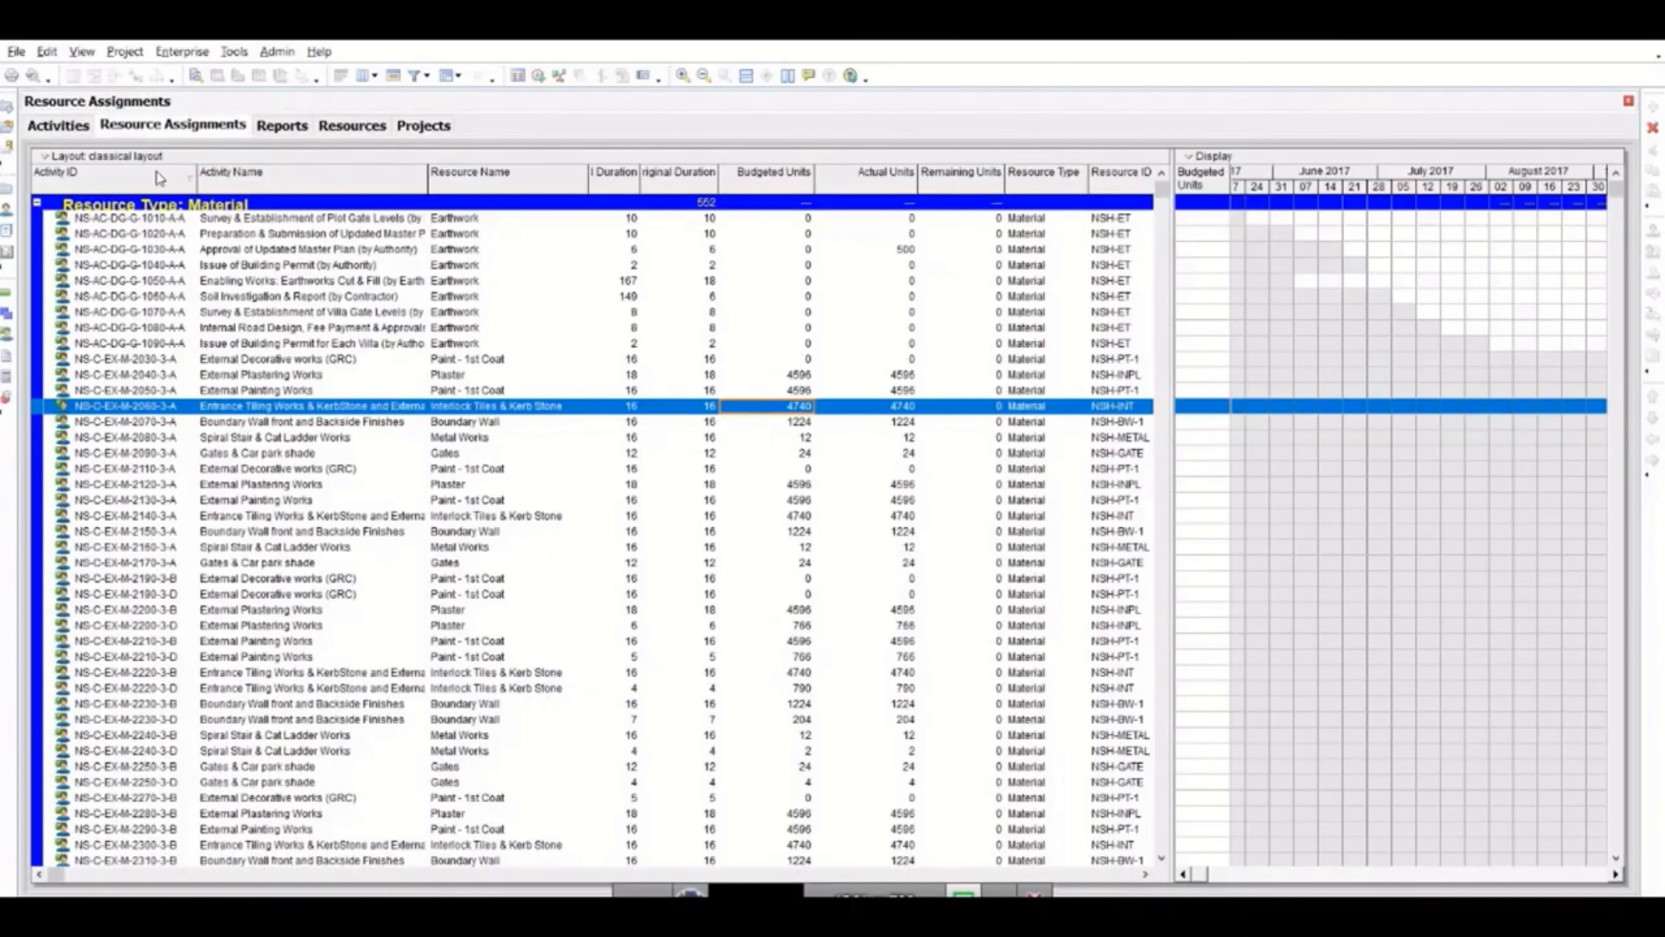
{"action": "left_click", "coordinate": [51, 128]}
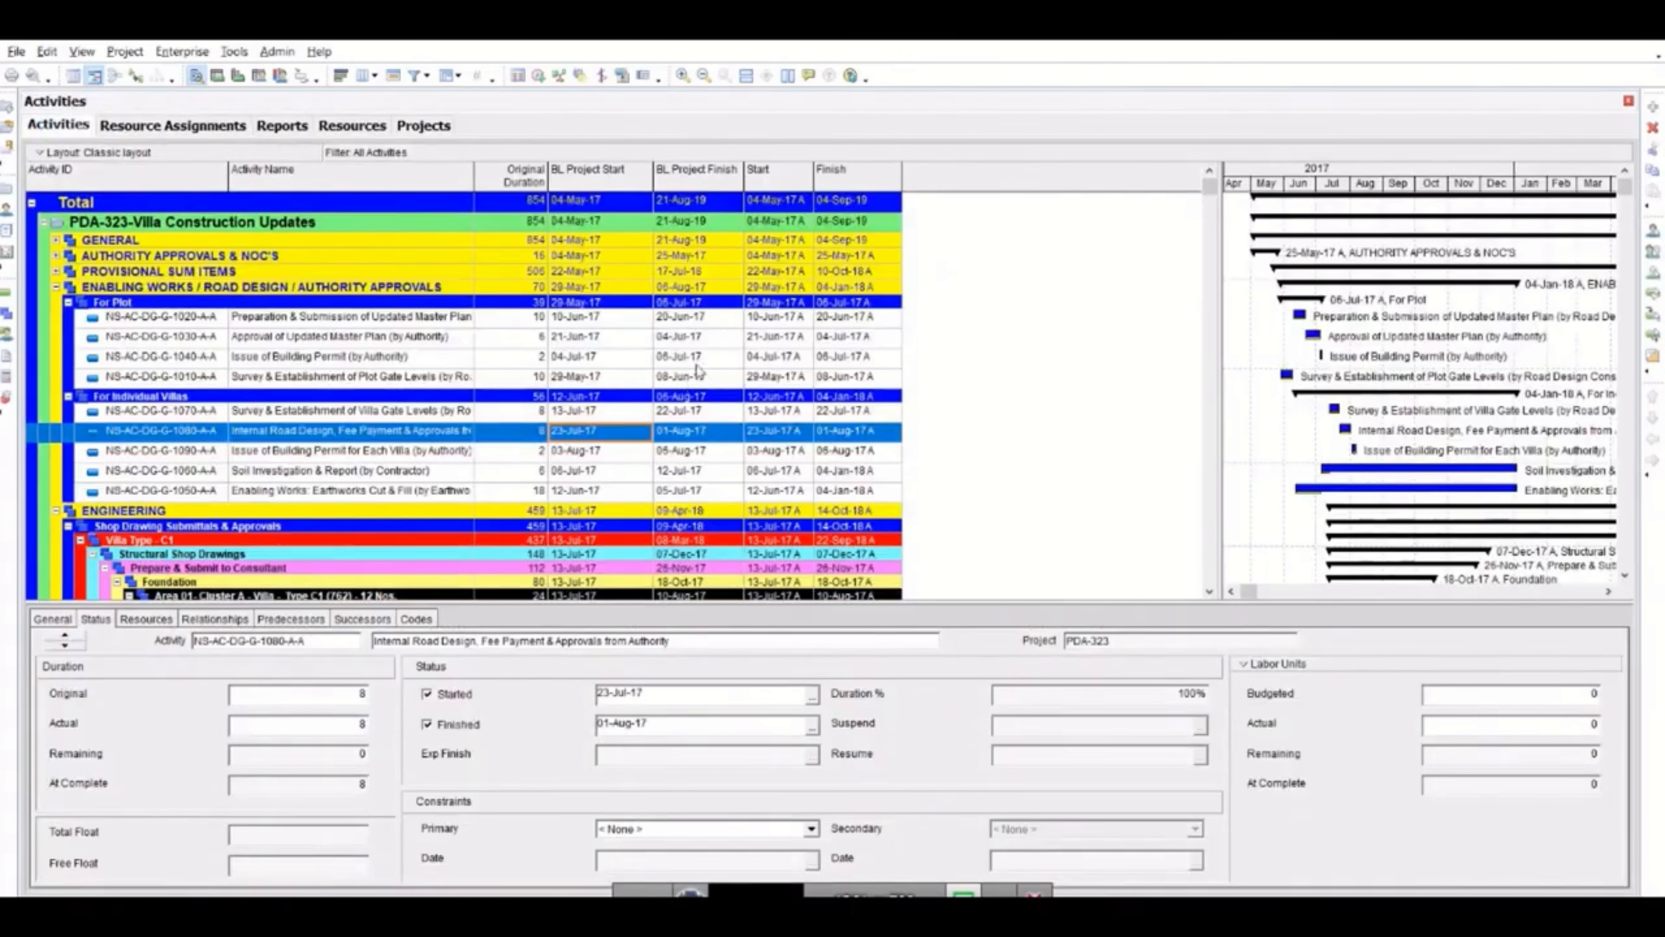
{"action": "left_click_drag", "start_coordinate": [1224, 303], "coordinate": [1042, 292]}
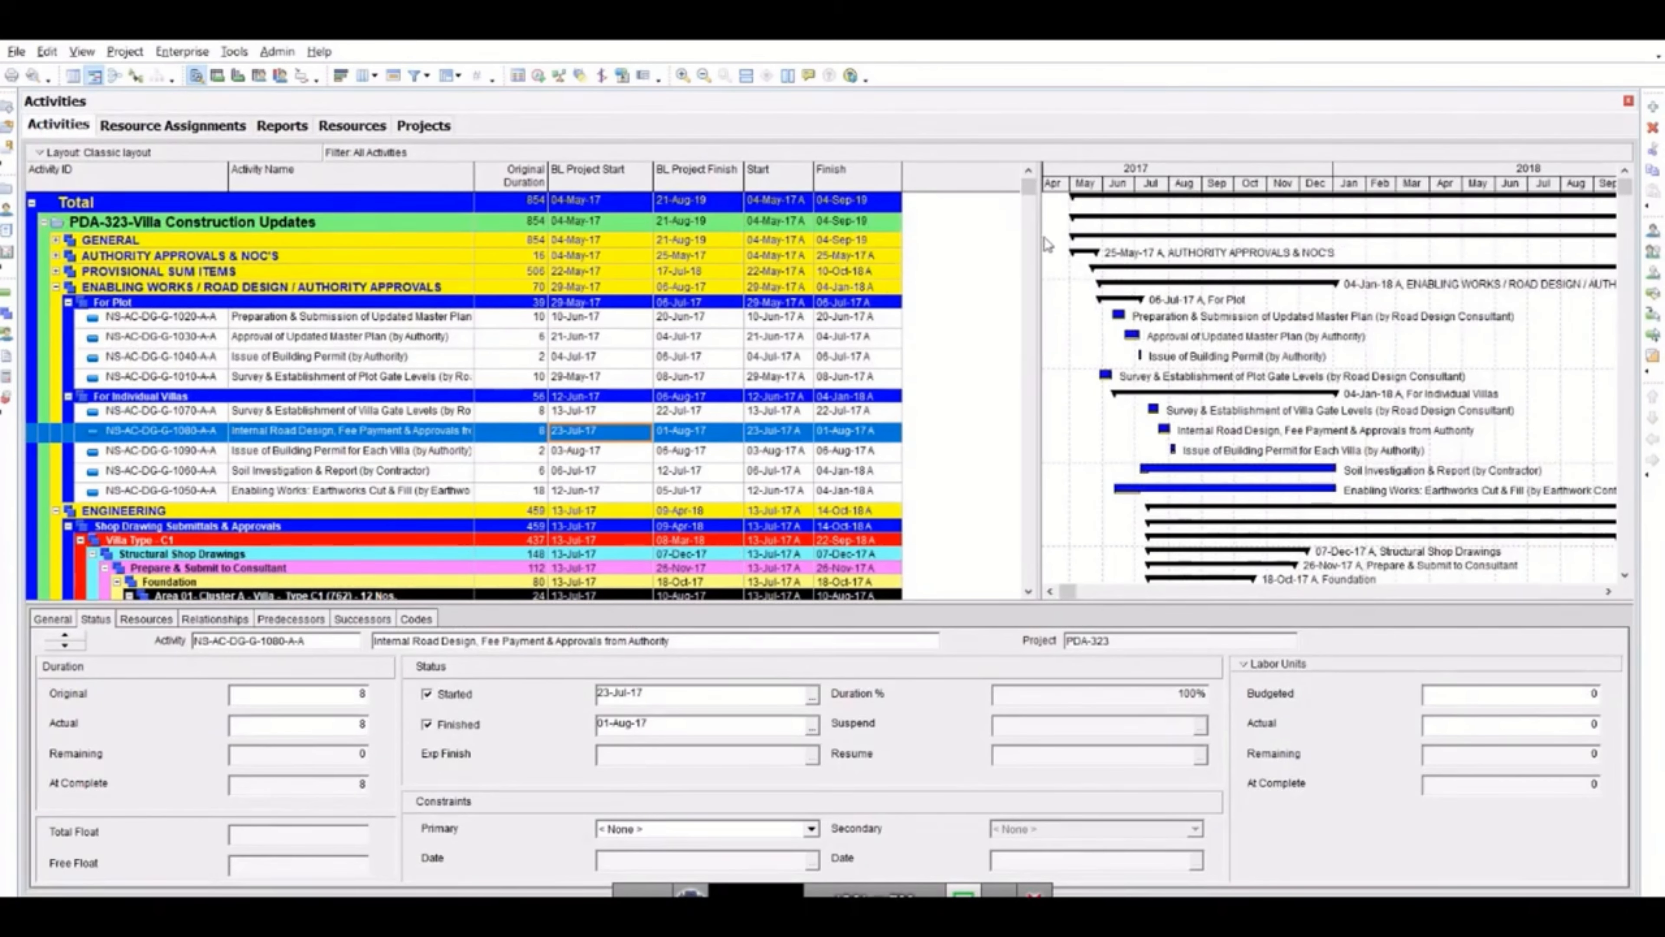
{"action": "left_click_drag", "start_coordinate": [975, 231], "coordinate": [974, 233]}
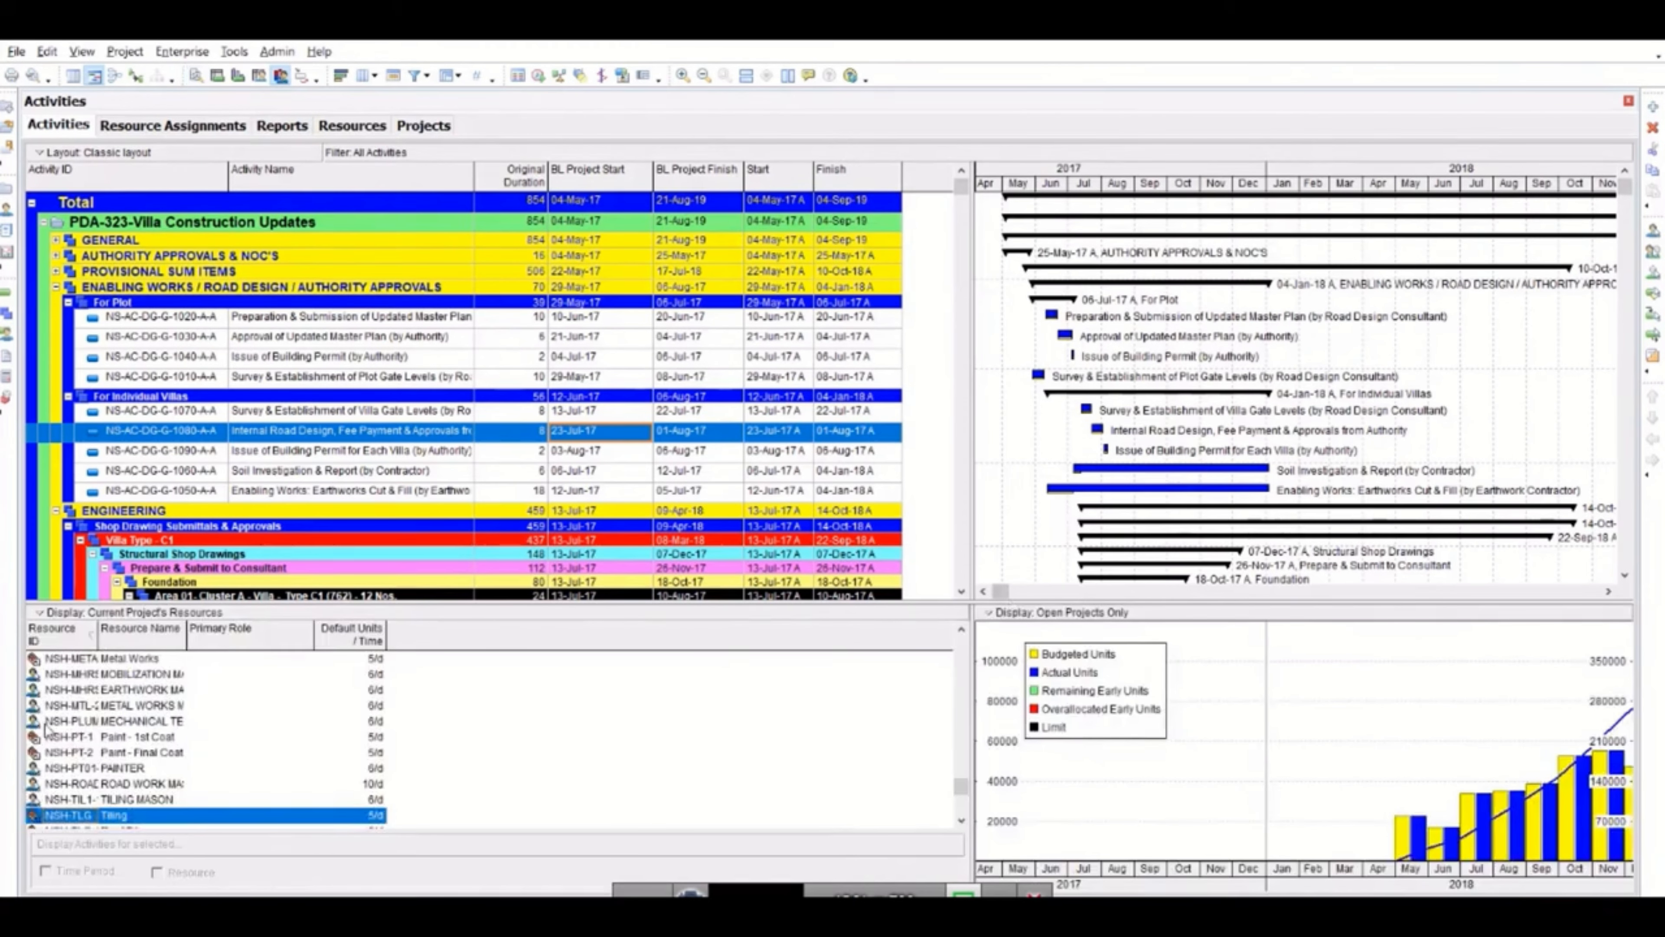
{"action": "left_click", "coordinate": [129, 766]}
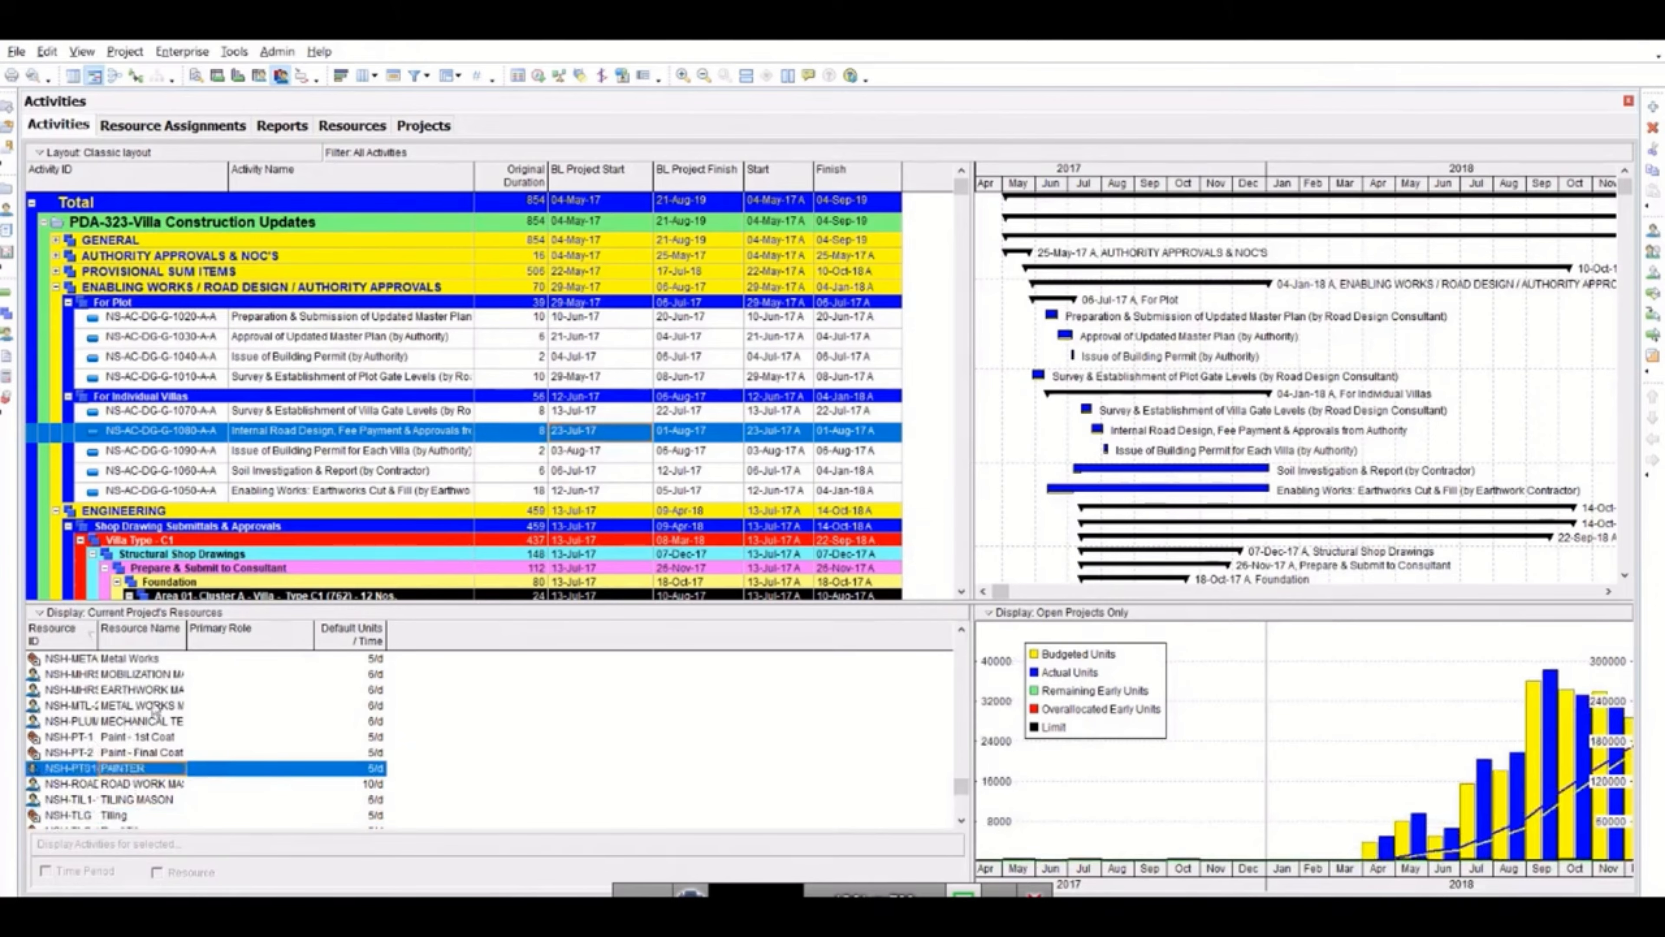
{"action": "left_click_drag", "start_coordinate": [972, 513], "coordinate": [613, 512]}
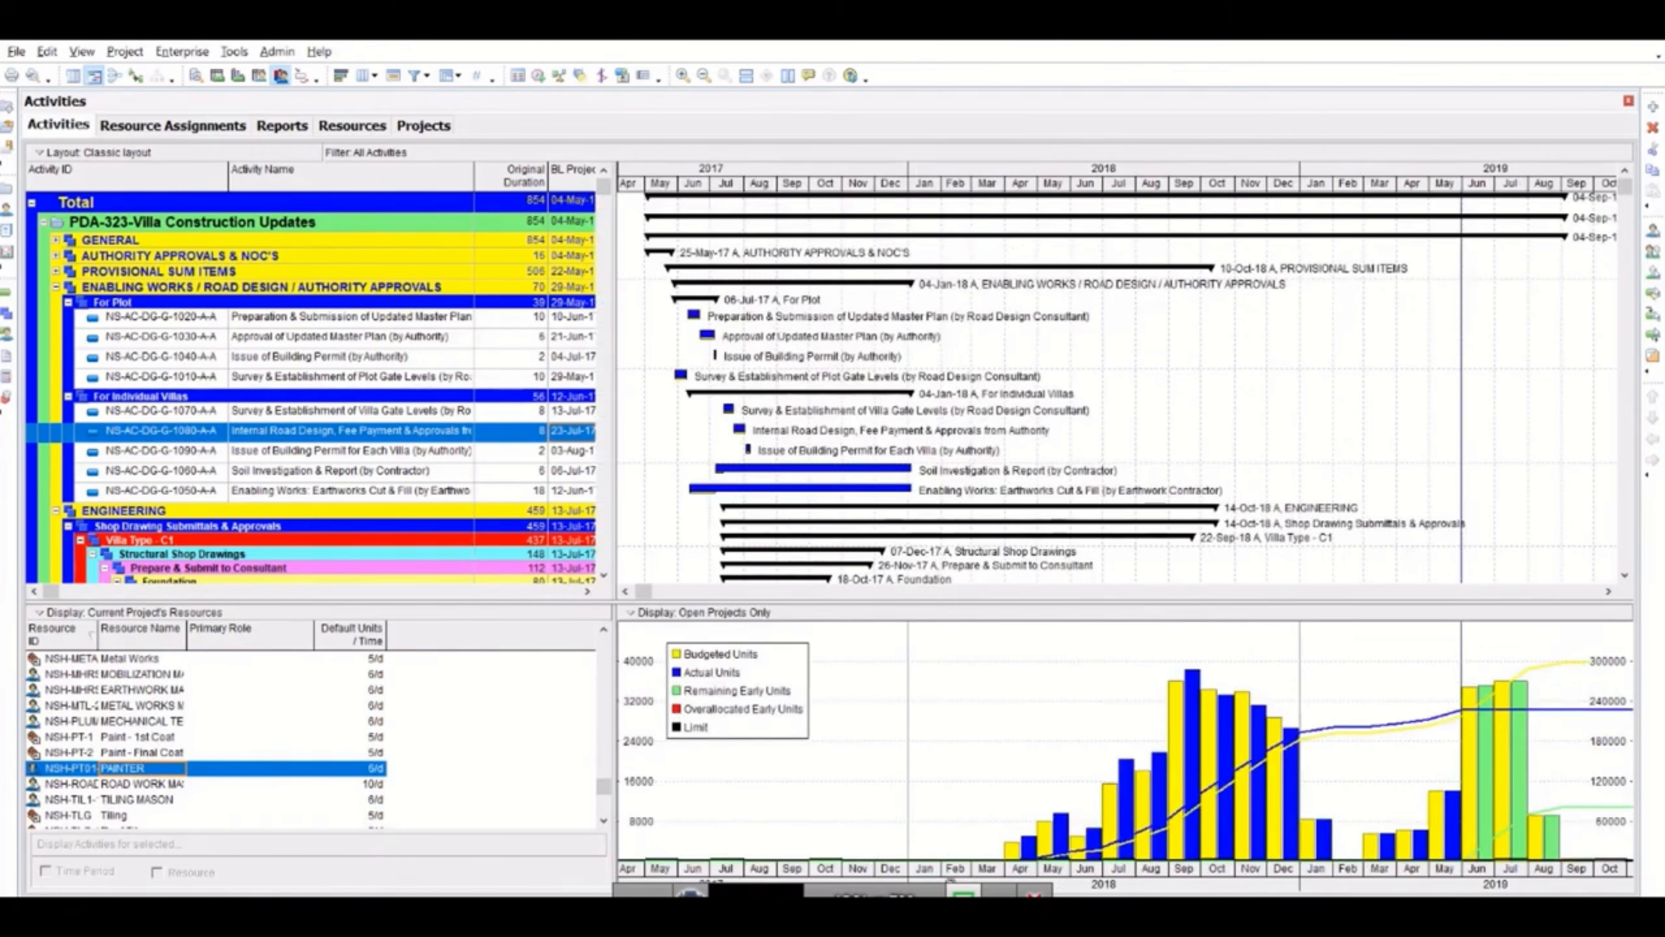
Examine the data options of the Resource Usage Profile, close them unchanged, and return to the start of the project's resource list.
{"action": "right_click", "coordinate": [947, 877]}
{"action": "left_click", "coordinate": [1036, 800]}
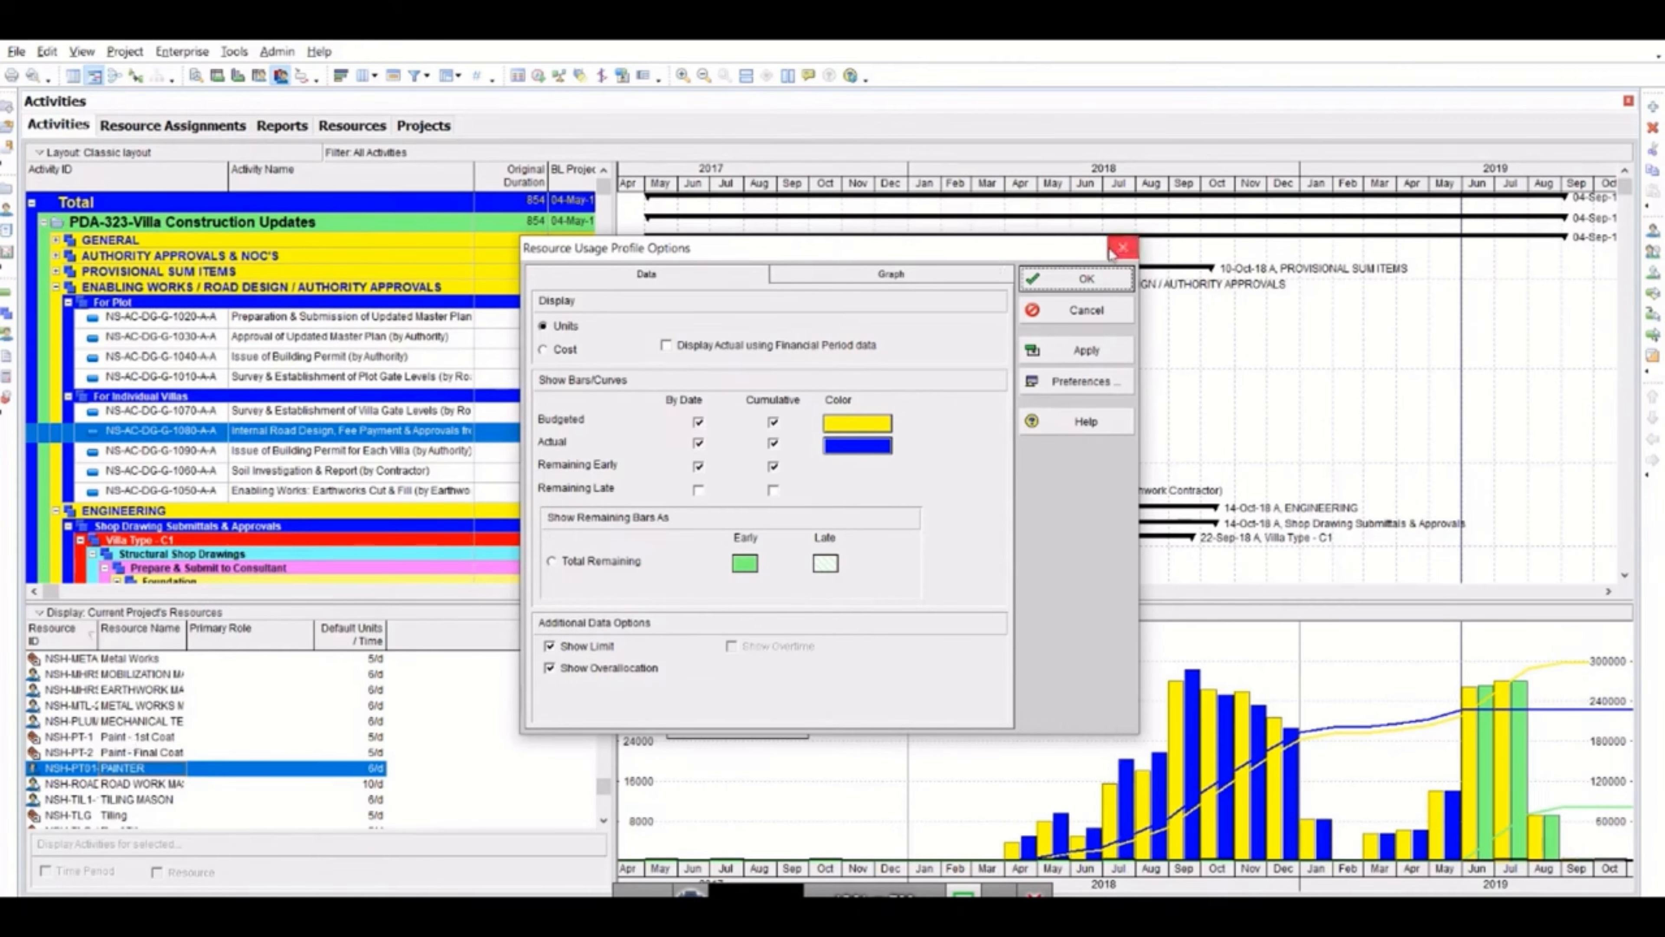
{"action": "left_click", "coordinate": [1123, 247]}
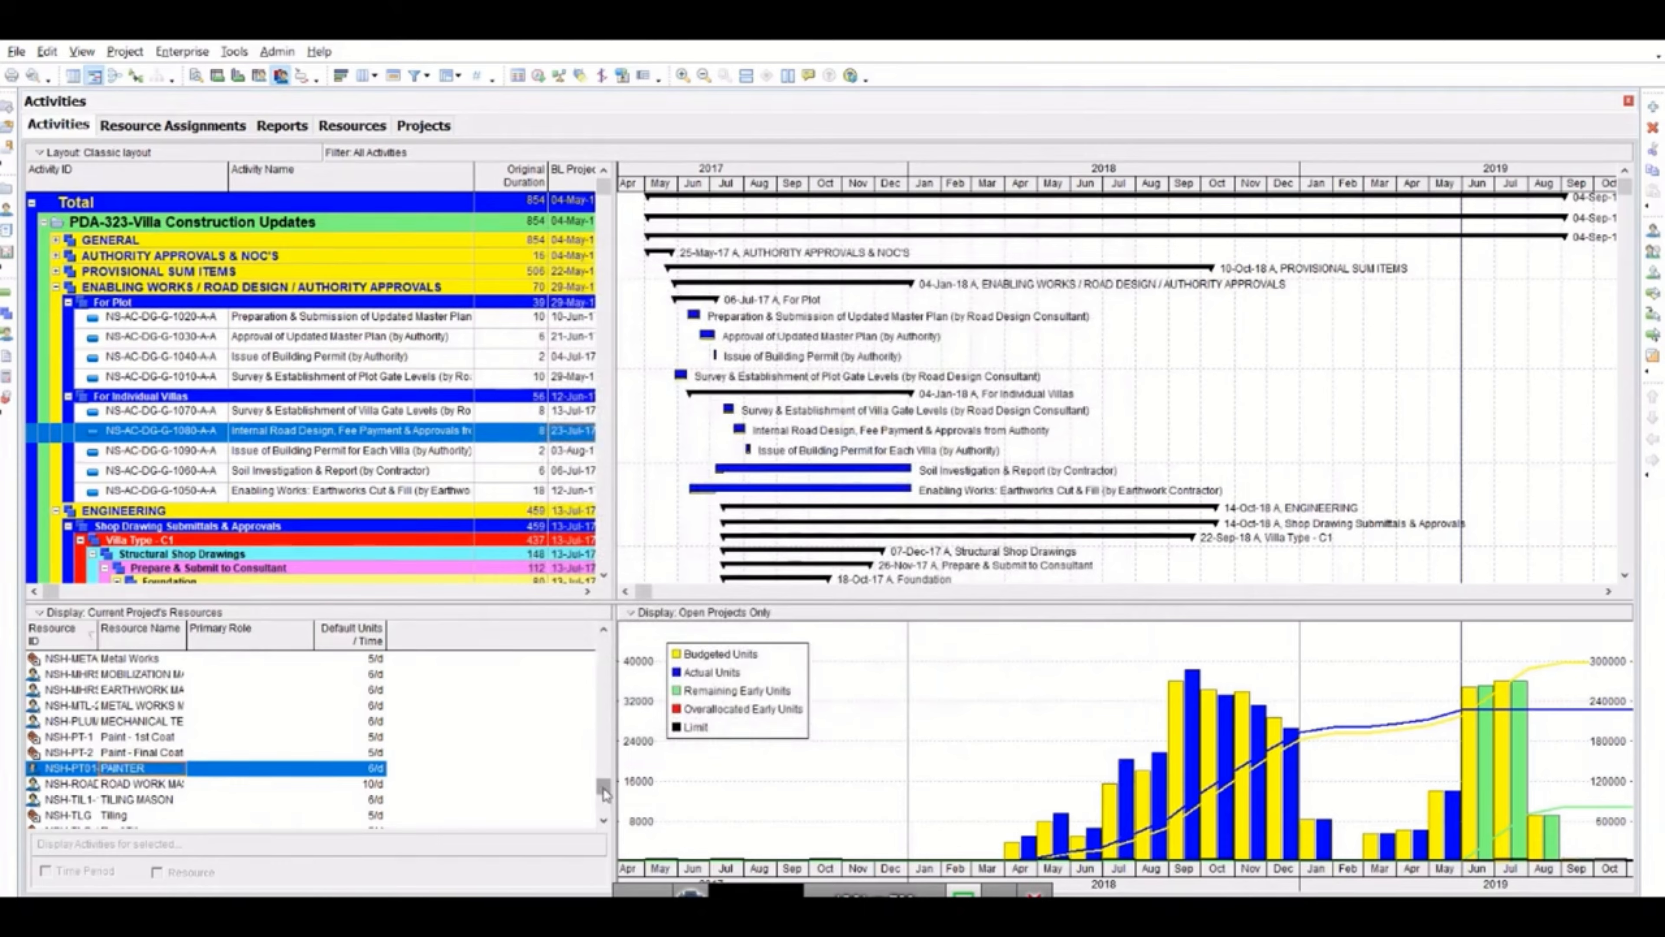
{"action": "left_click_drag", "start_coordinate": [603, 790], "coordinate": [604, 640]}
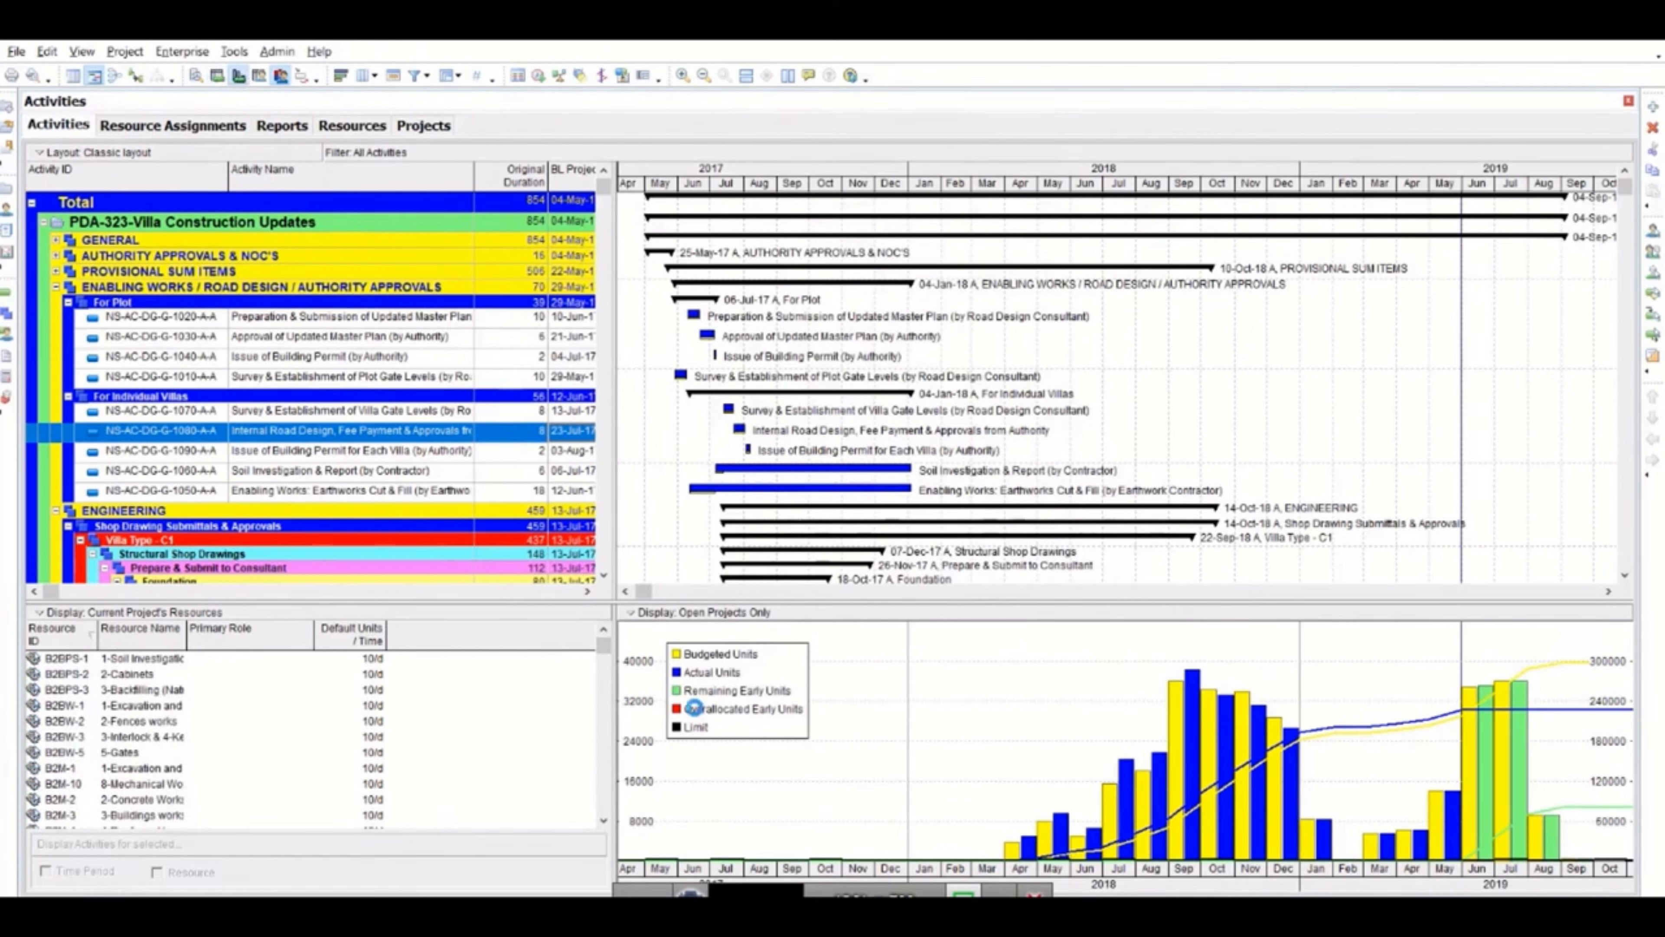
Display the Activity Usage Profile in place of the resource profile and open its options to examine the data settings.
{"action": "right_click", "coordinate": [923, 870]}
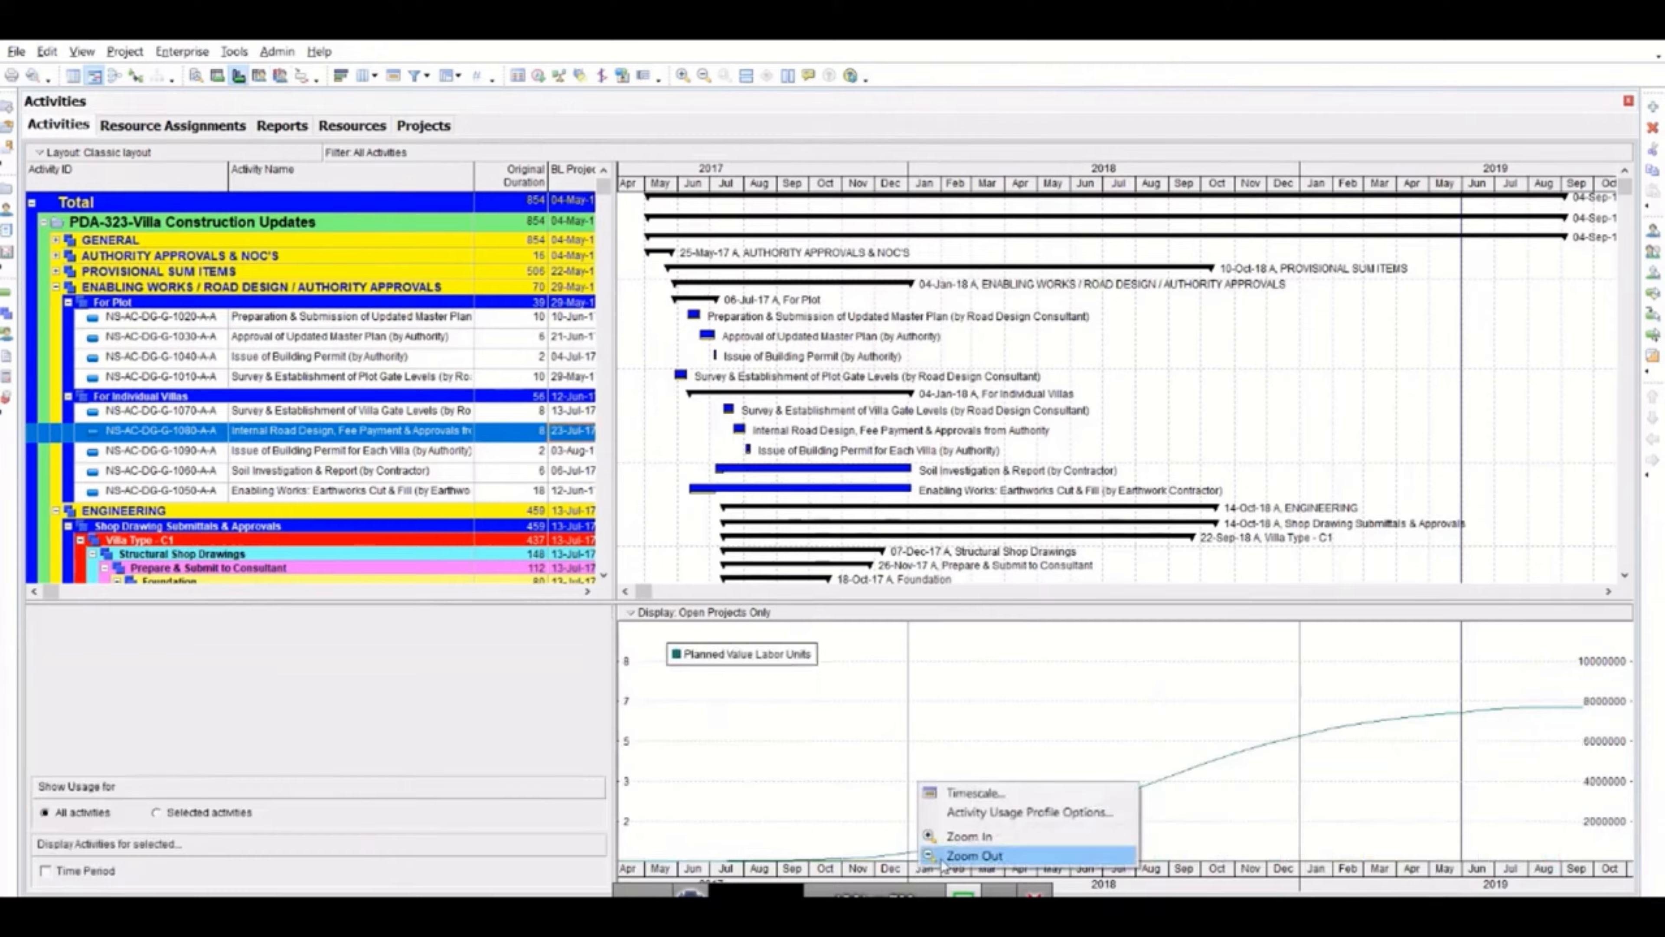
{"action": "left_click", "coordinate": [957, 813]}
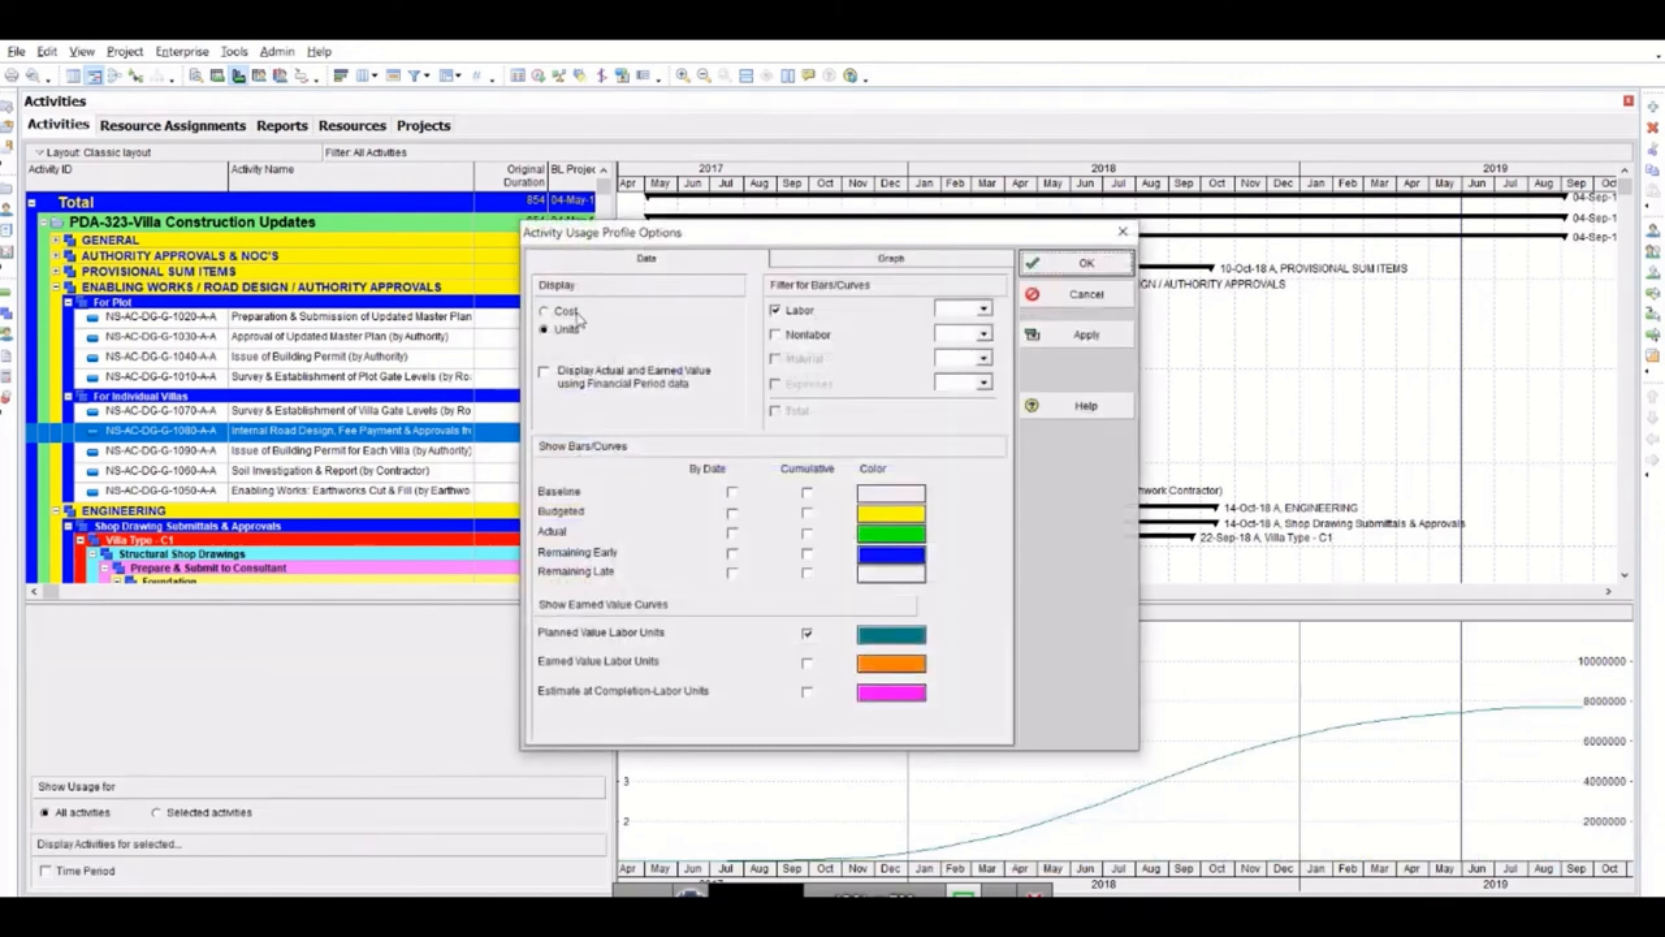